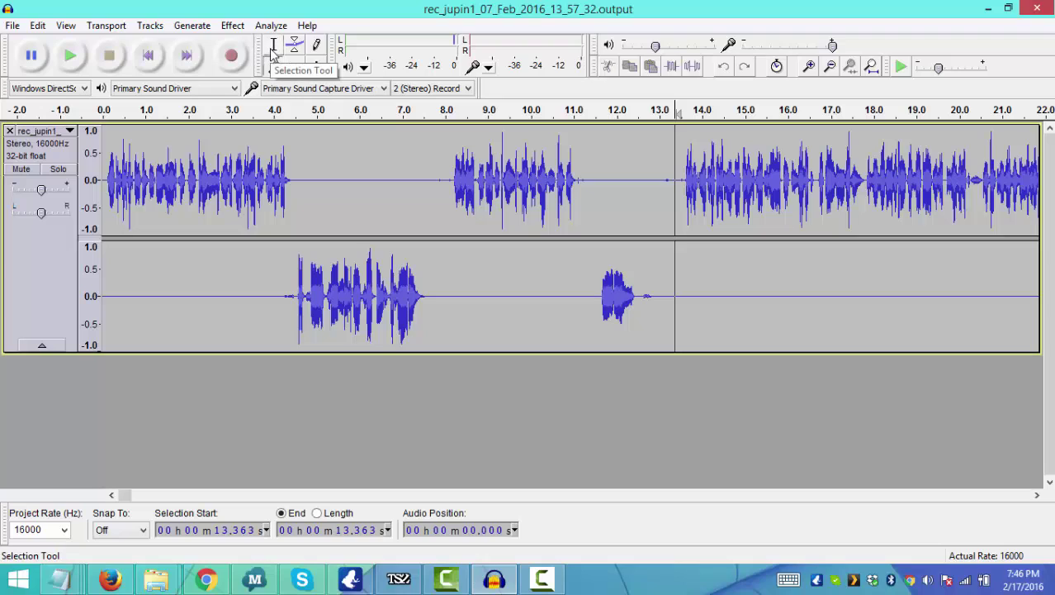
Examine the speech and silent gaps in both channels from the start to the end of the recording.
click(273, 44)
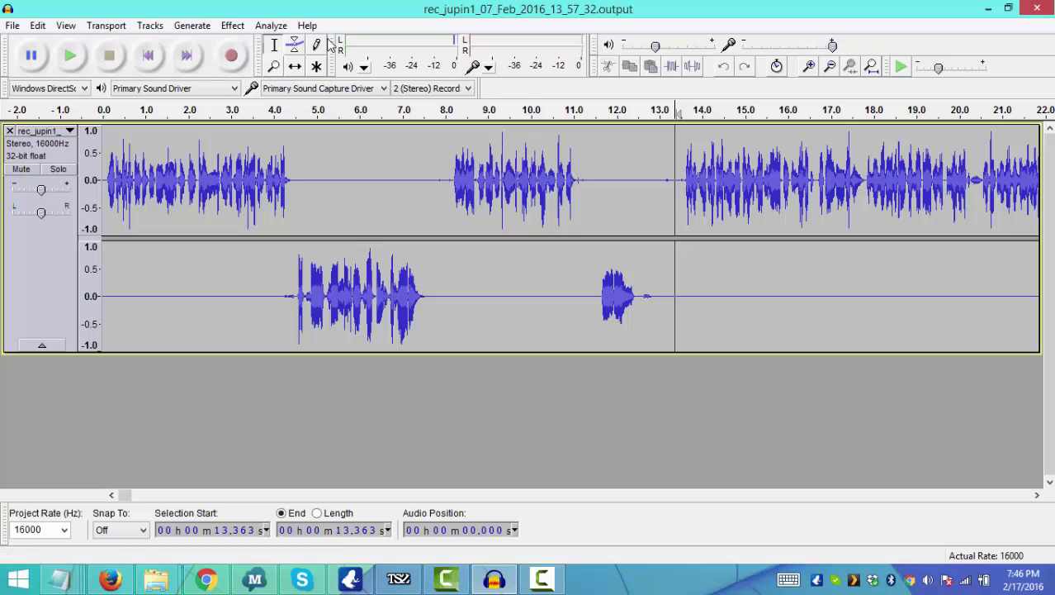
click(274, 66)
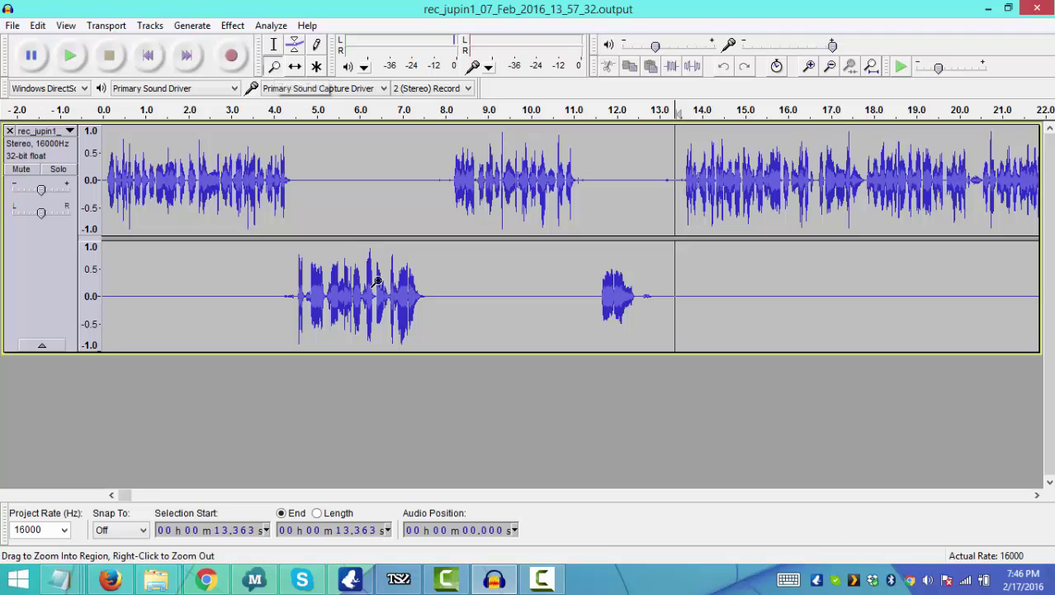
right_click(358, 215)
right_click(358, 213)
right_click(359, 215)
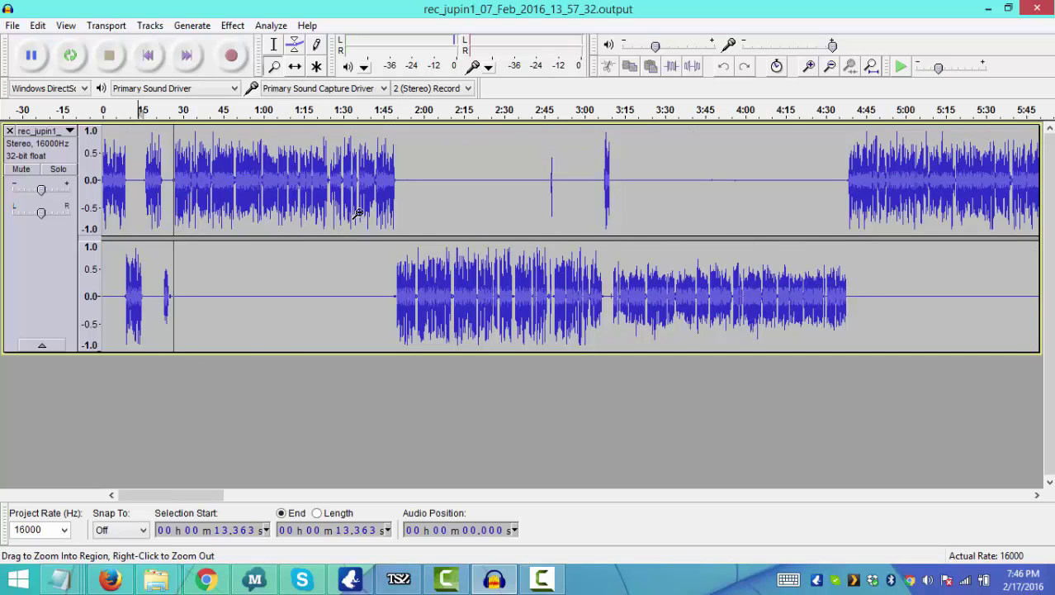
right_click(357, 213)
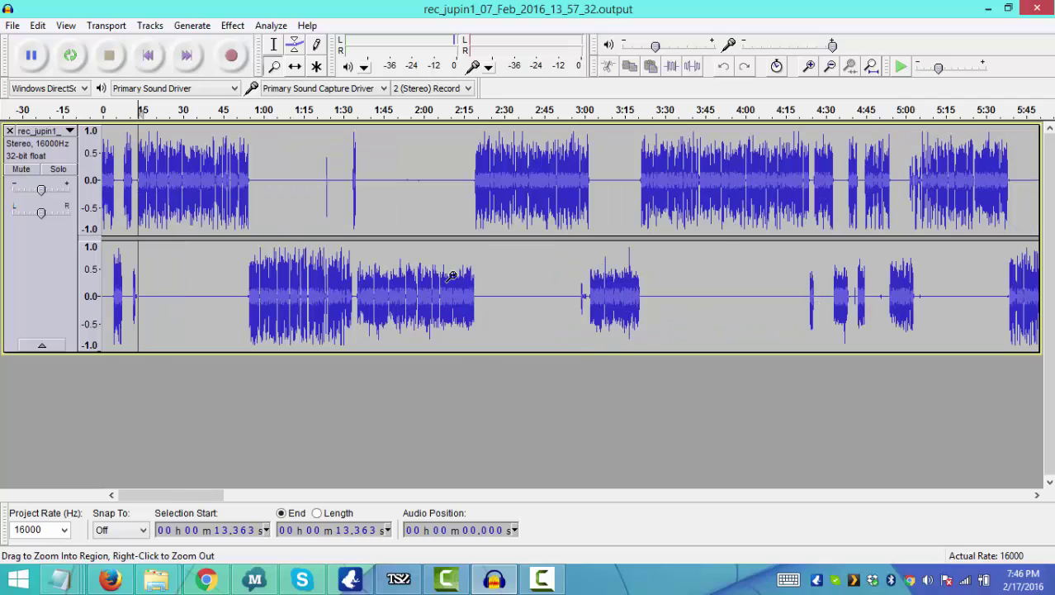
right_click(286, 205)
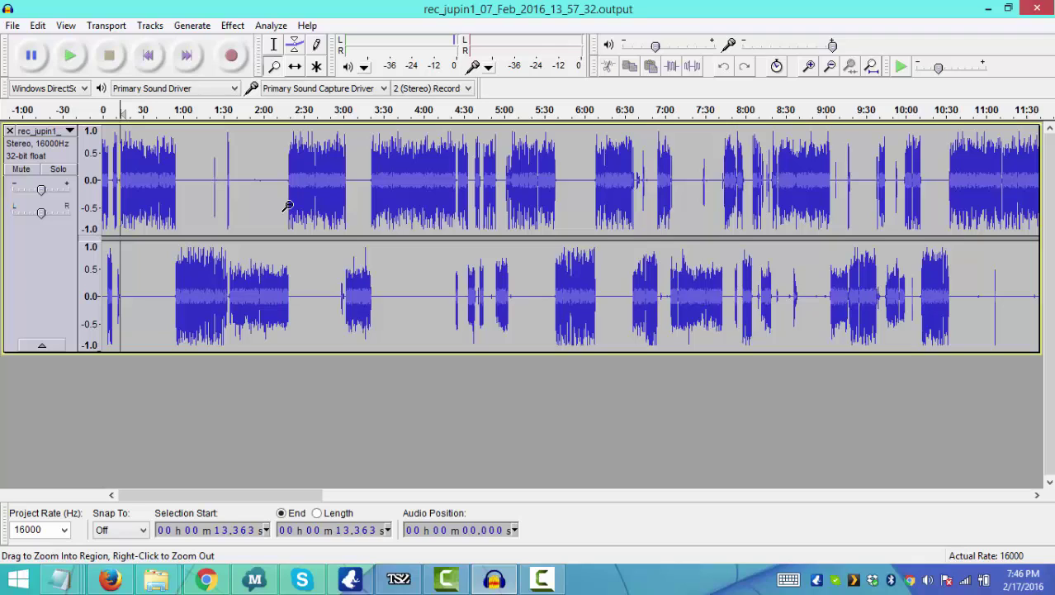
click(274, 44)
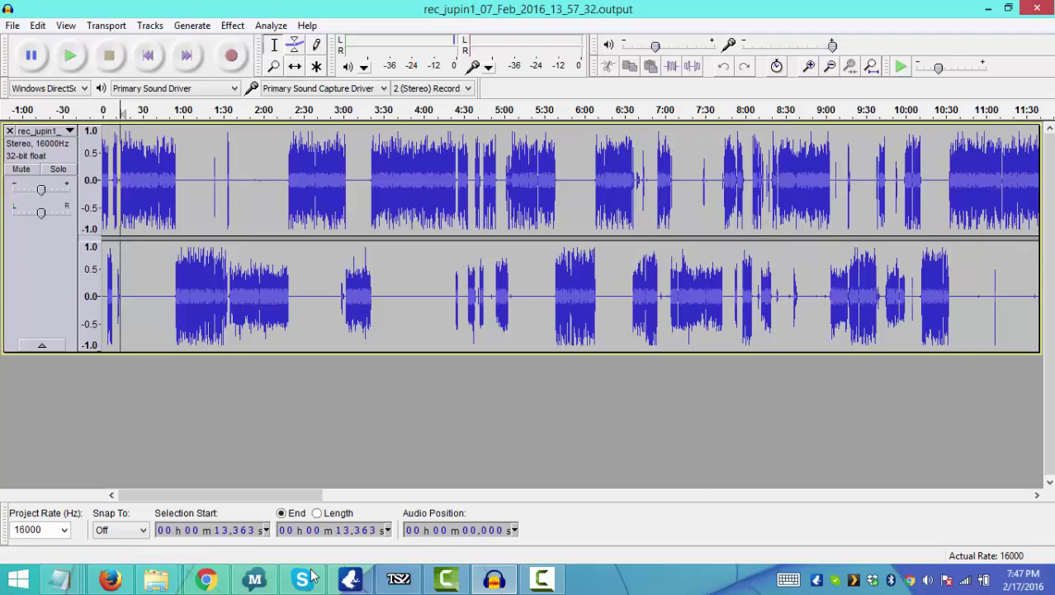
drag(227, 497, 343, 496)
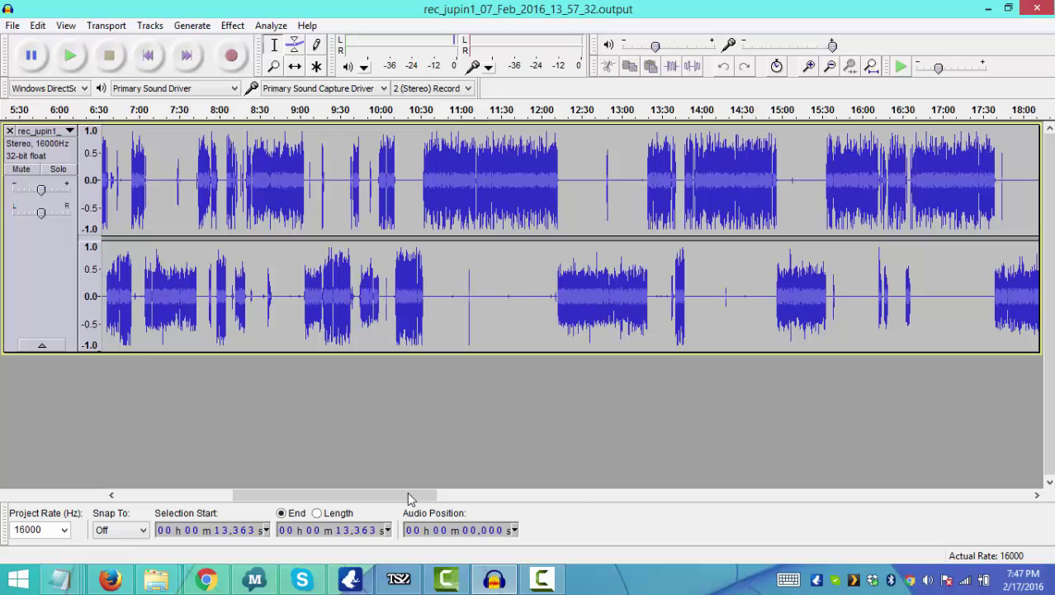
drag(429, 495, 981, 495)
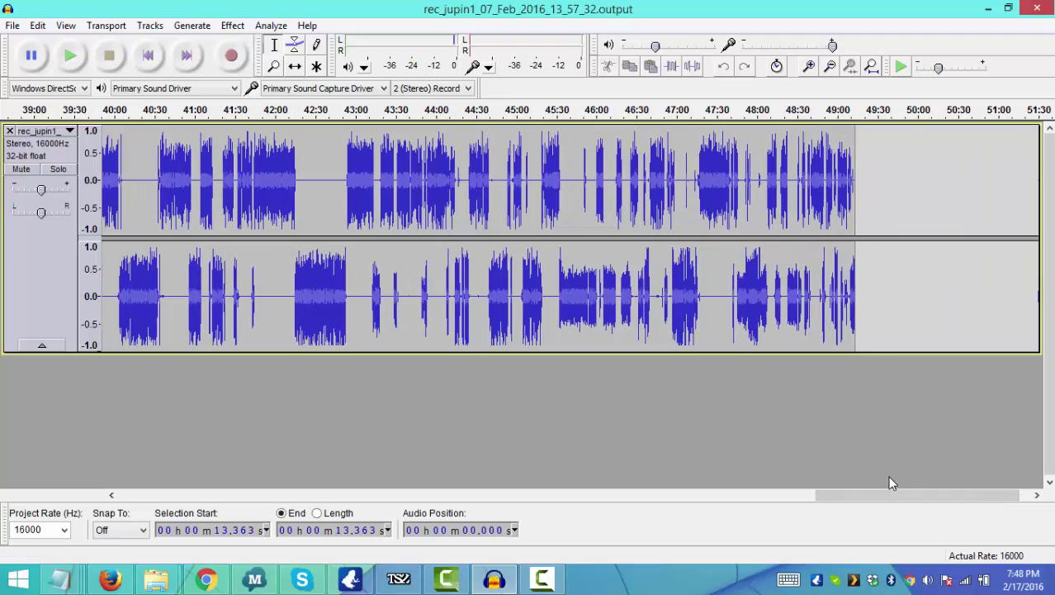
drag(882, 496, 151, 528)
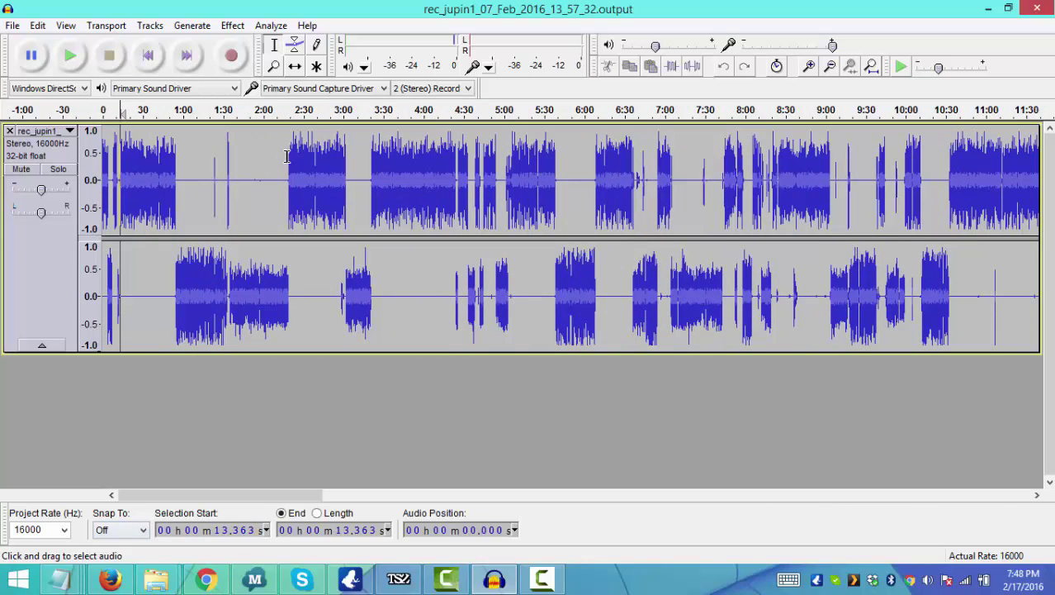
Apply Truncate Silence to the whole recording with level -40 dB, duration 0.5 seconds and truncate to 0.4 seconds.
click(274, 66)
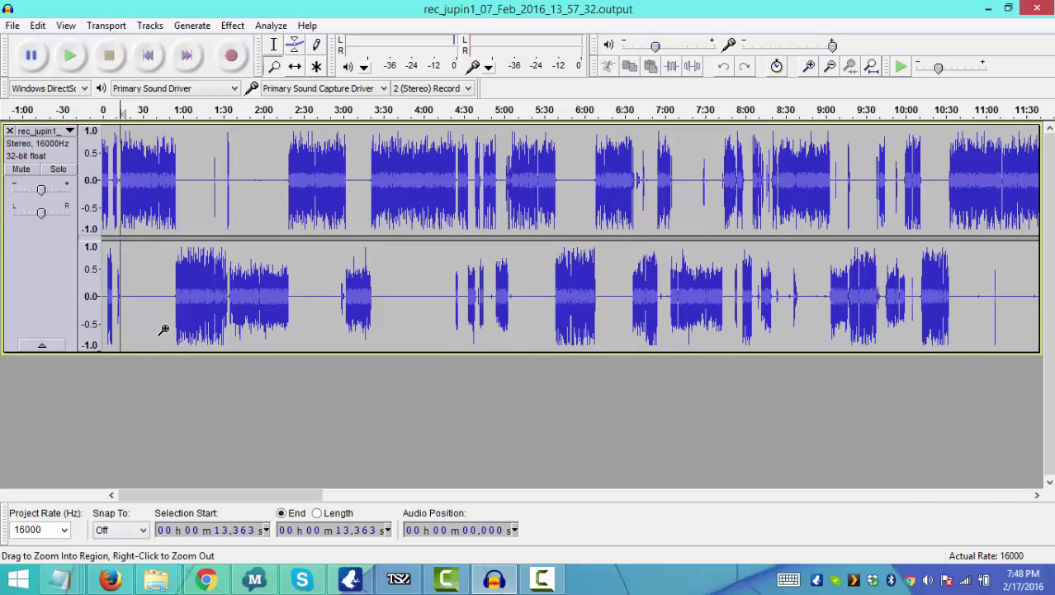
drag(160, 285, 91, 221)
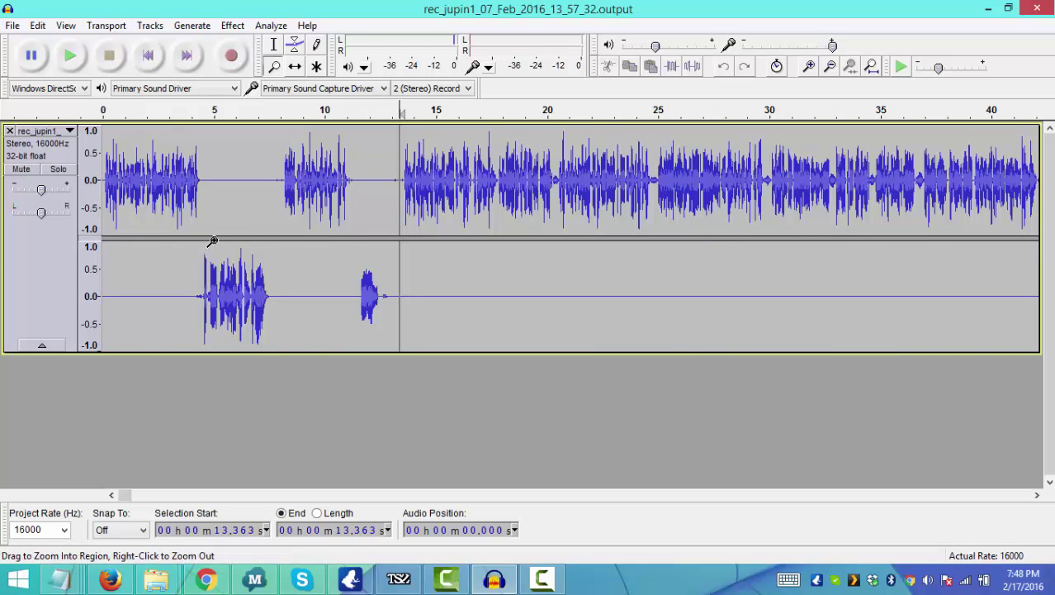
click(232, 26)
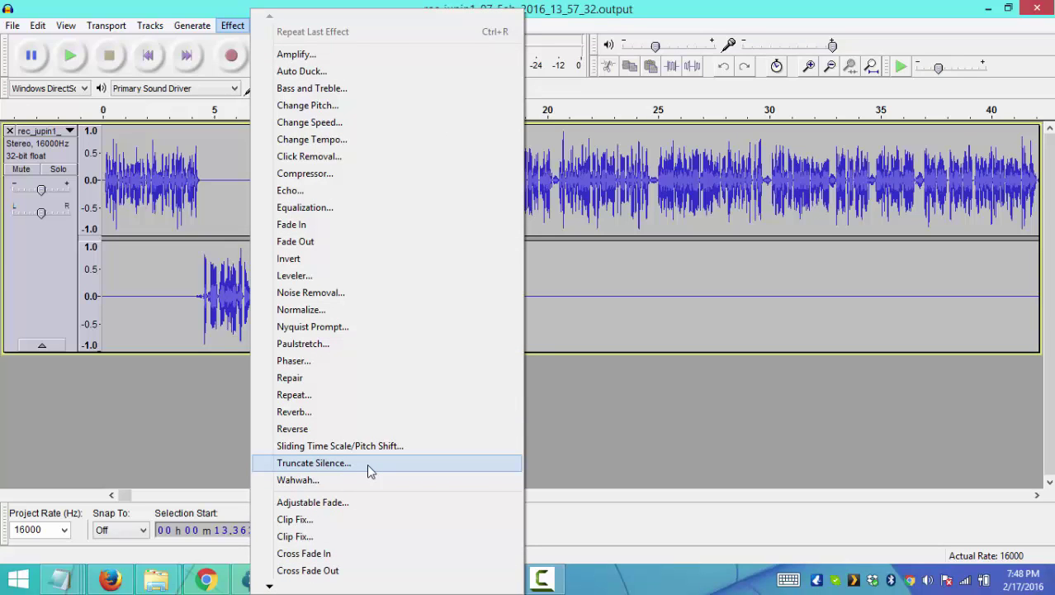
click(369, 470)
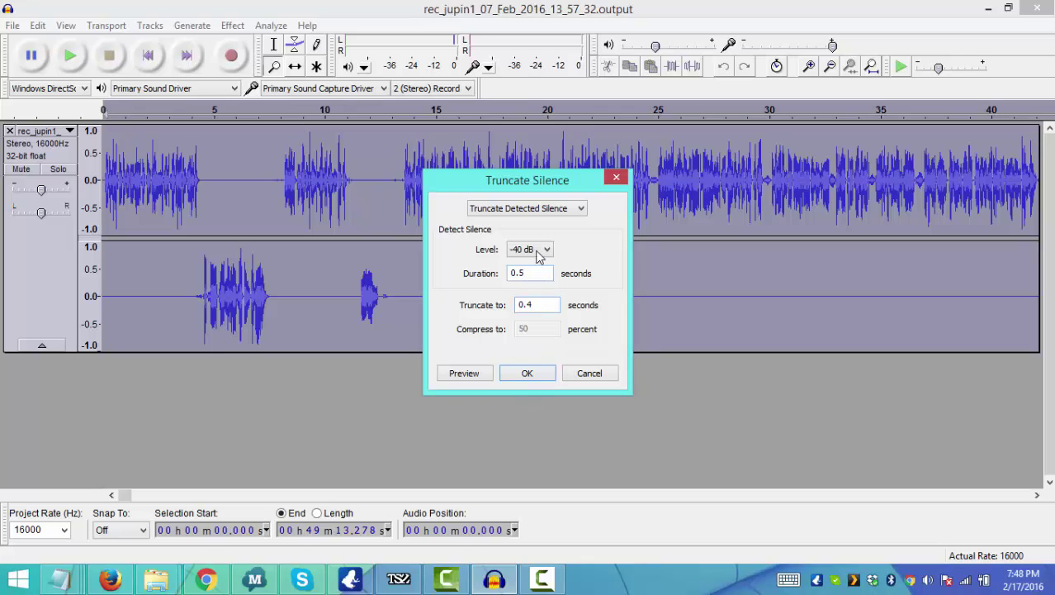
click(528, 374)
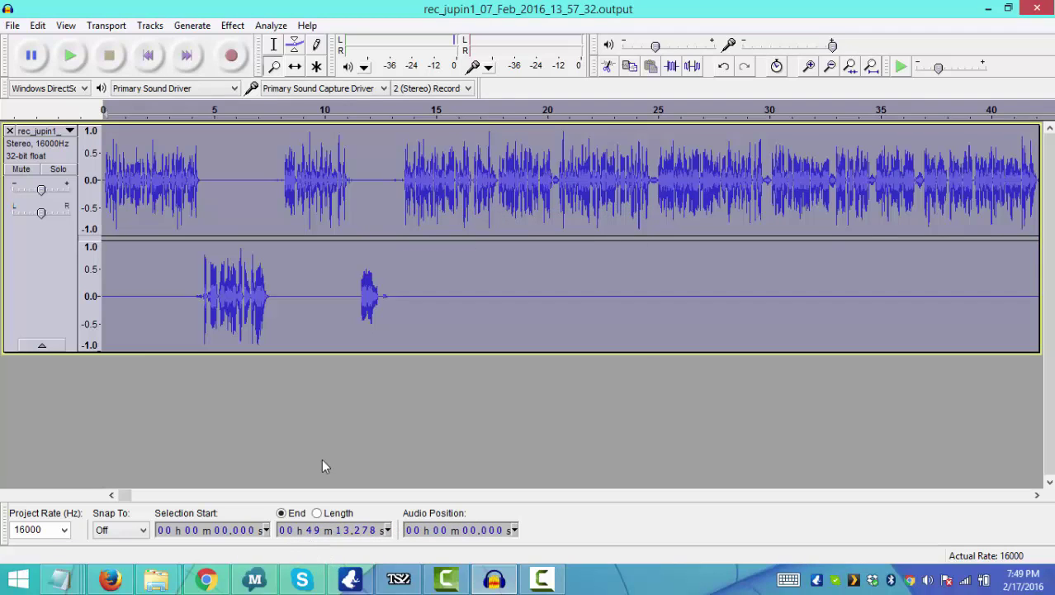
Split the stereo recording into two separate mono tracks.
click(275, 68)
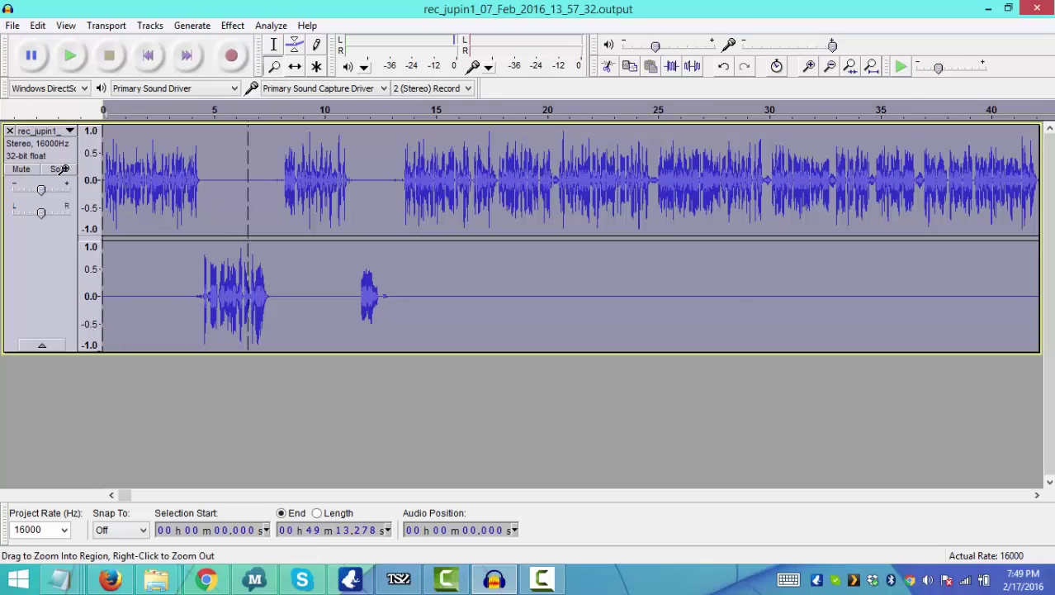
drag(248, 173, 62, 169)
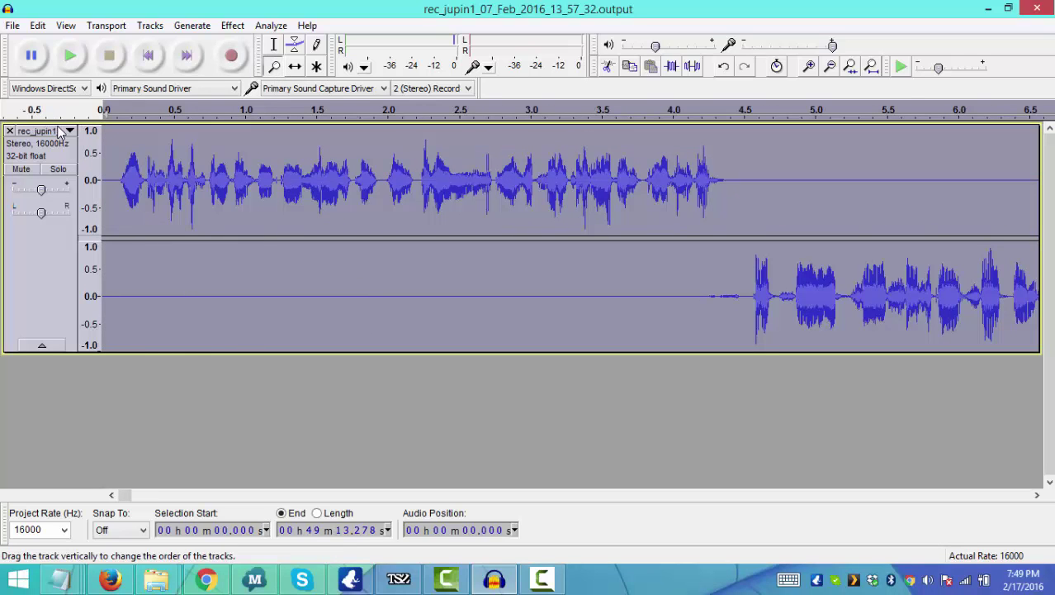
click(64, 133)
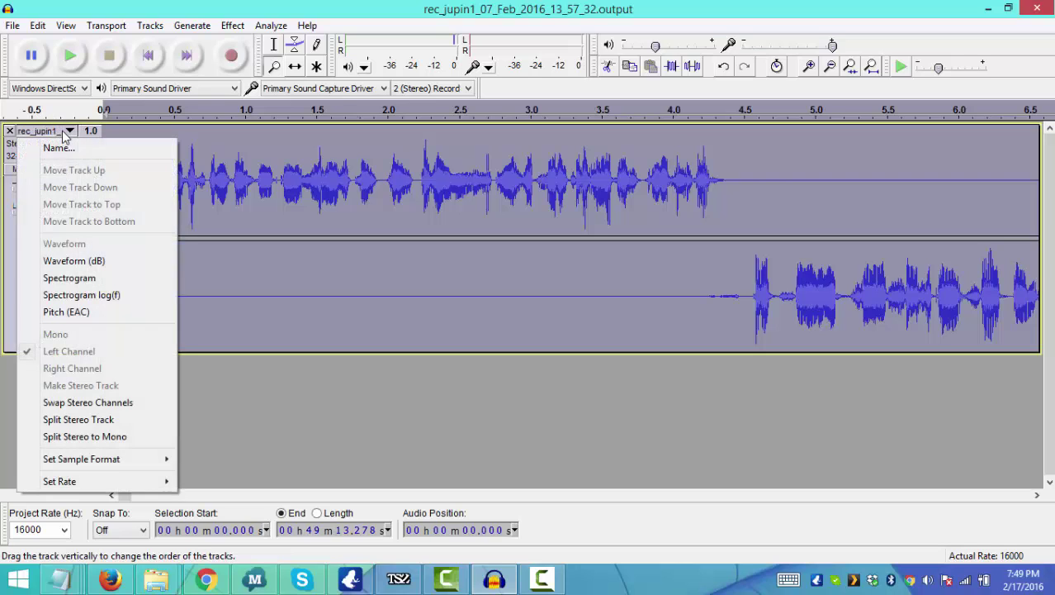
click(94, 437)
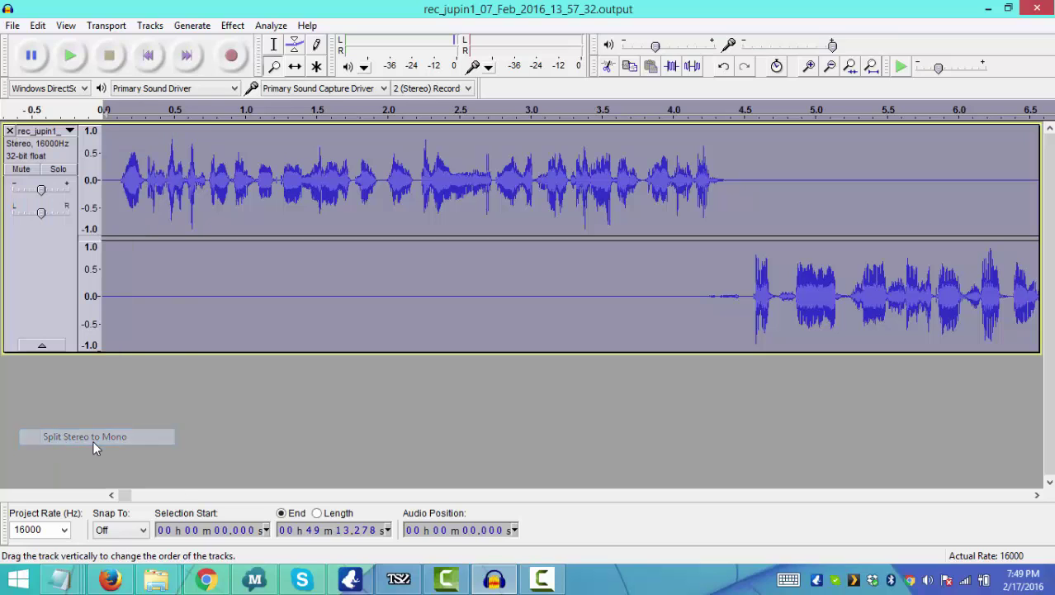
Listen to both tracks from about 0.07 s through the first change of speaker.
click(273, 43)
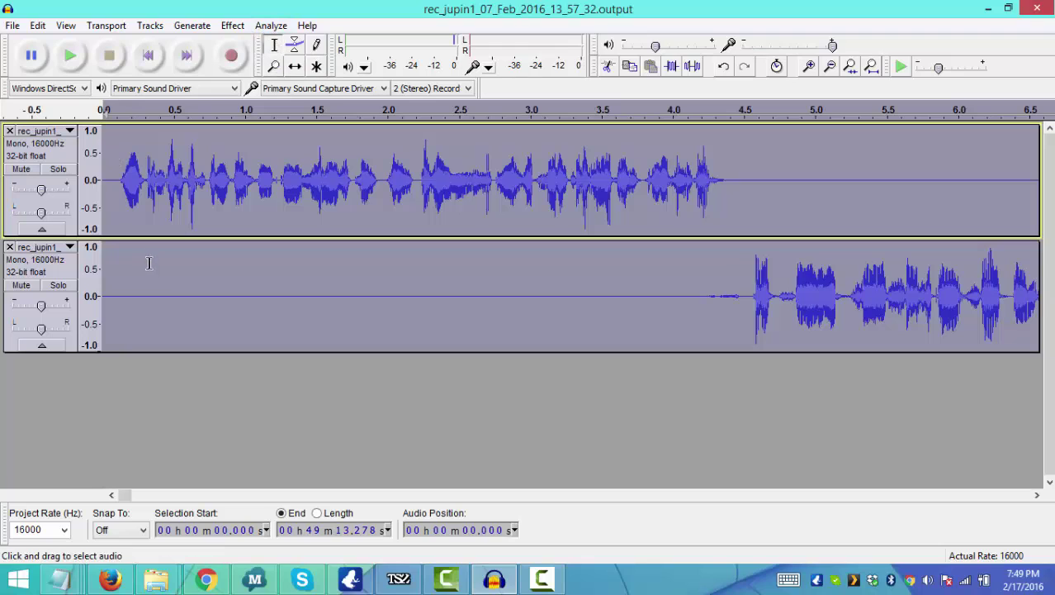
click(112, 219)
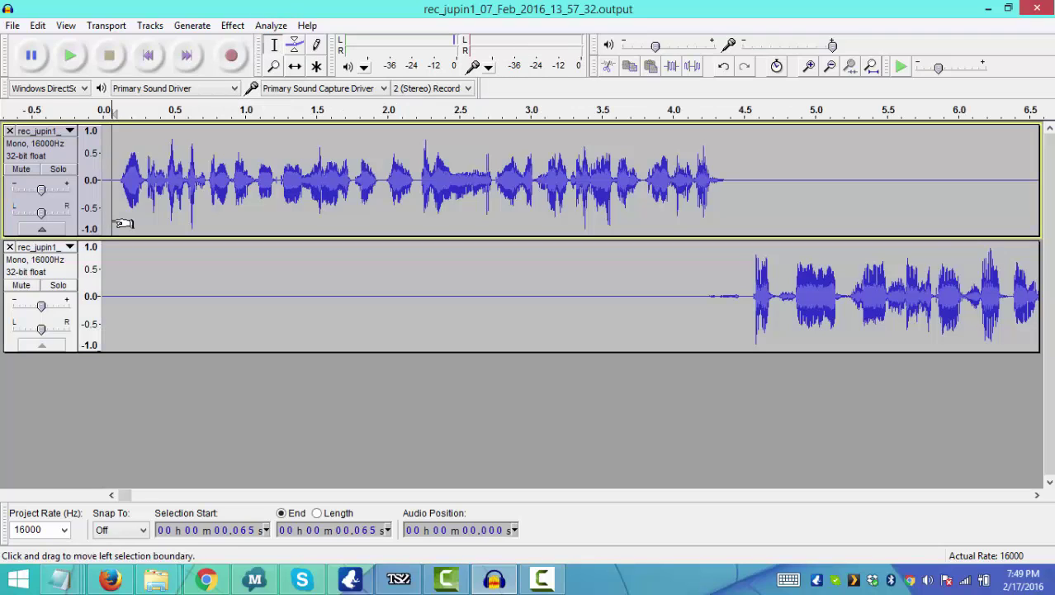
click(112, 241)
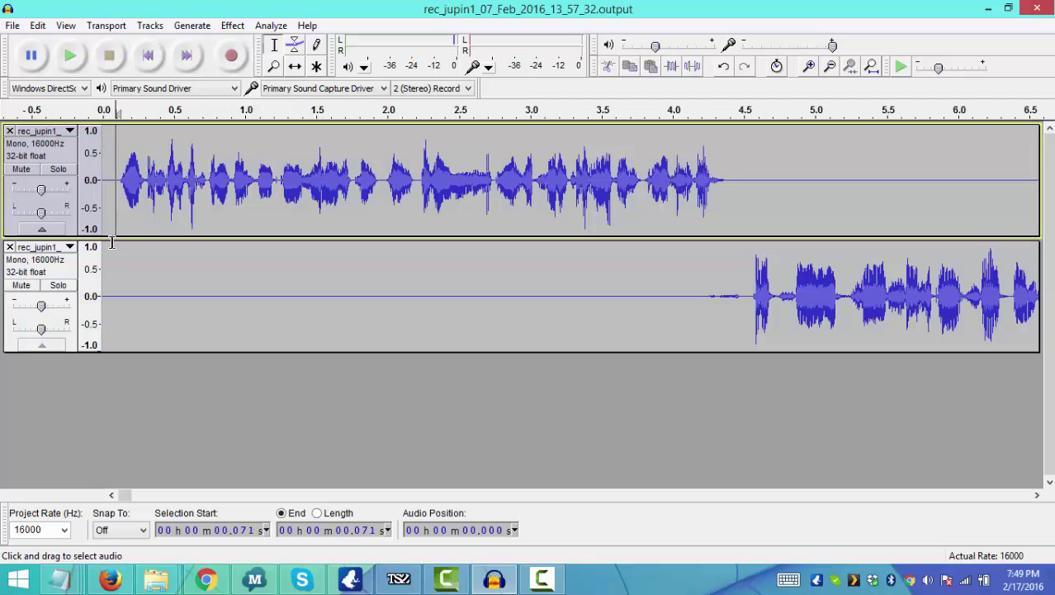
click(114, 225)
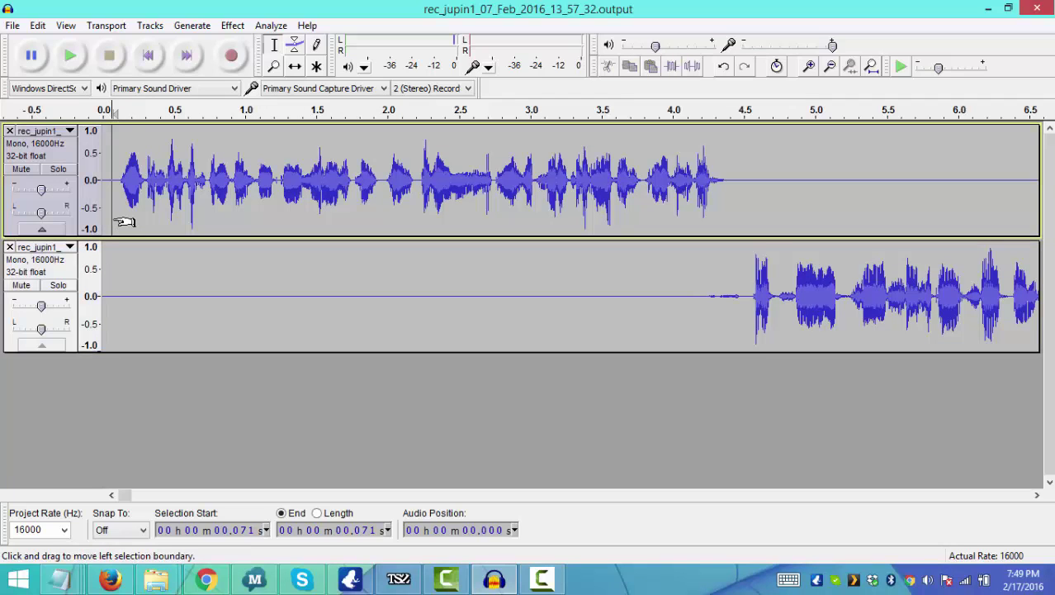
key(space)
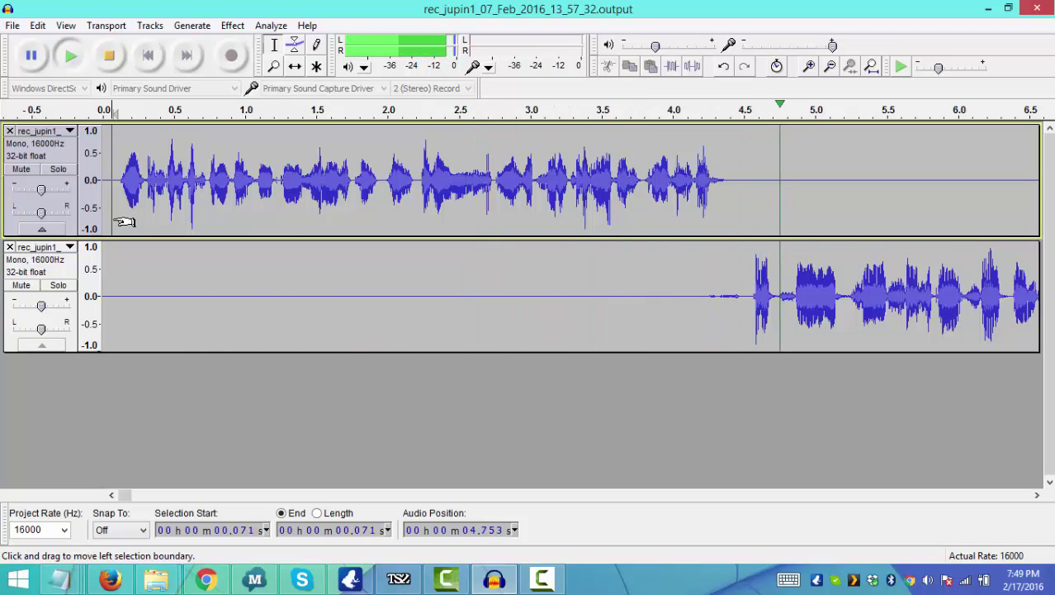
key(space)
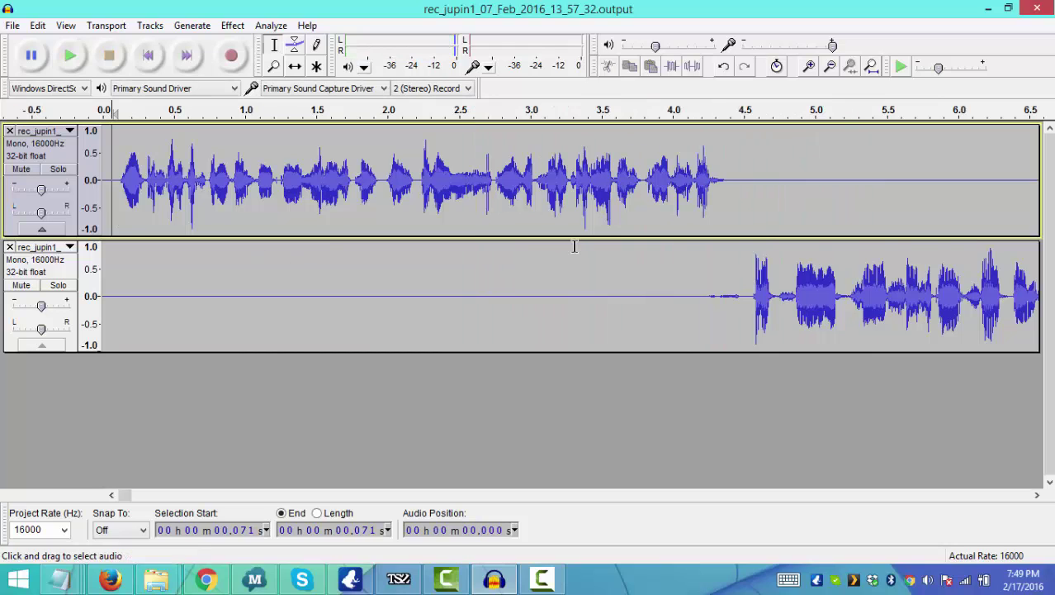
Select the lower track's pause from 4.213 to 4.522 s, and listen to the following pause from about 6.6 s.
drag(744, 301, 703, 298)
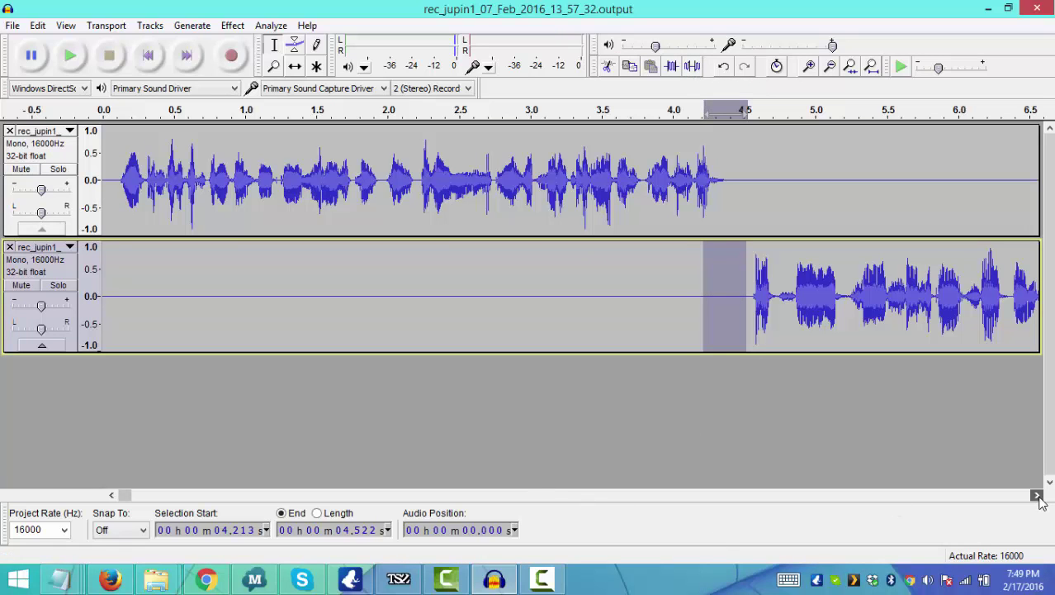
drag(1038, 497, 1038, 497)
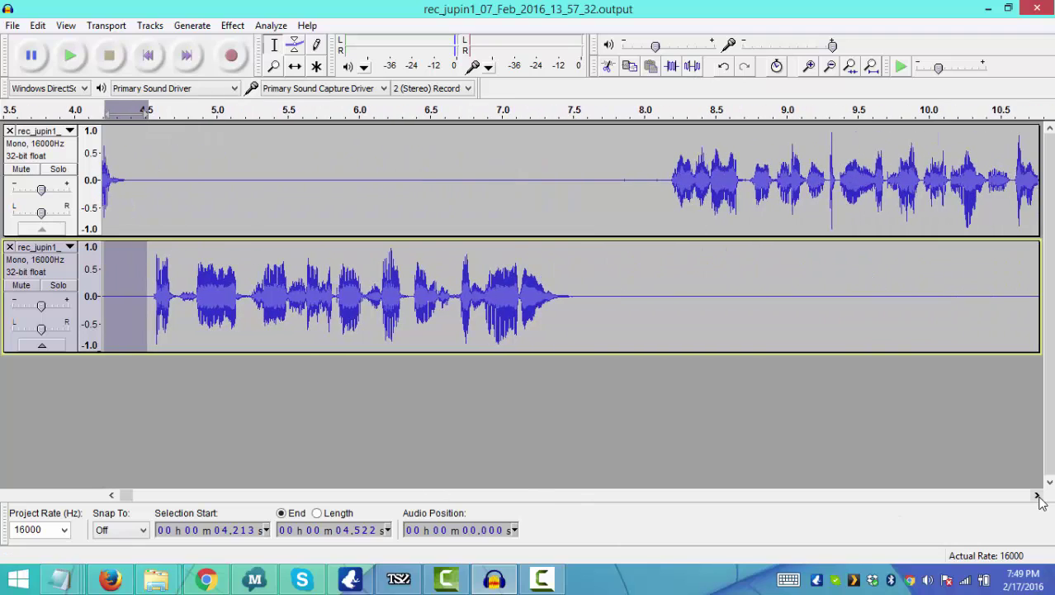
click(656, 190)
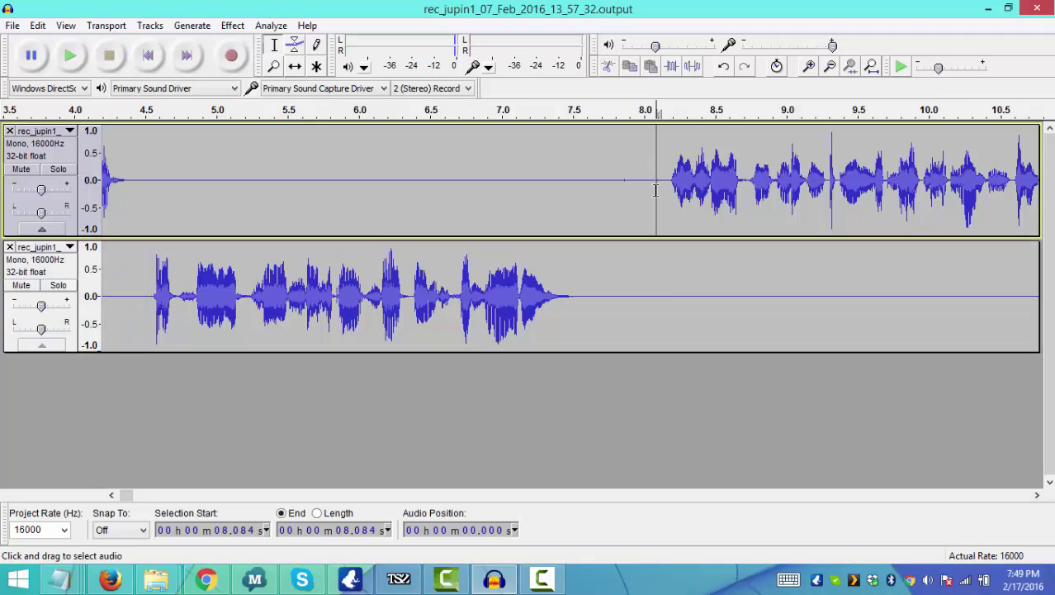
click(445, 185)
key(space)
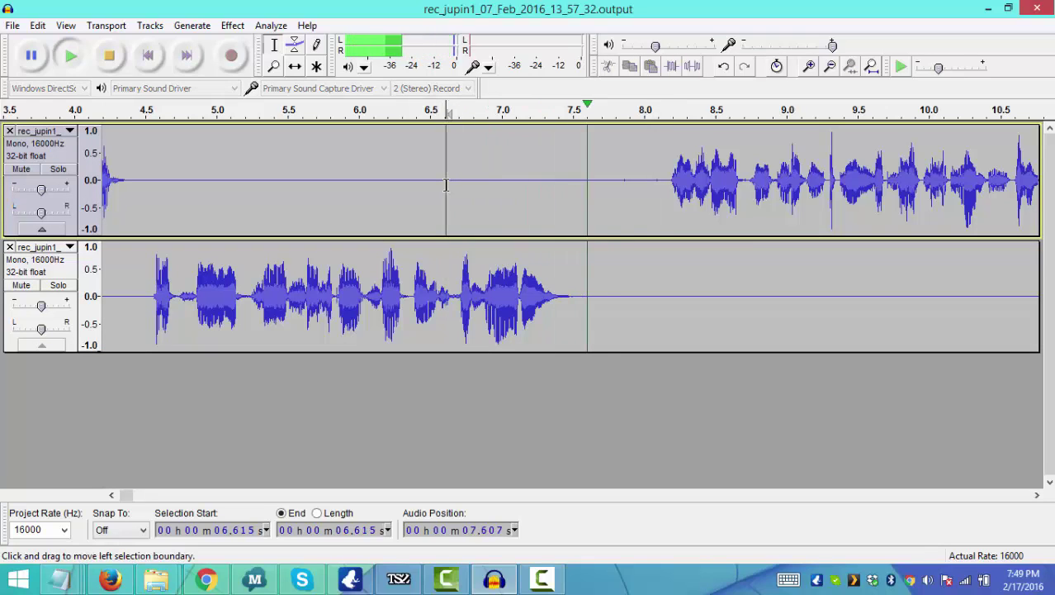
key(space)
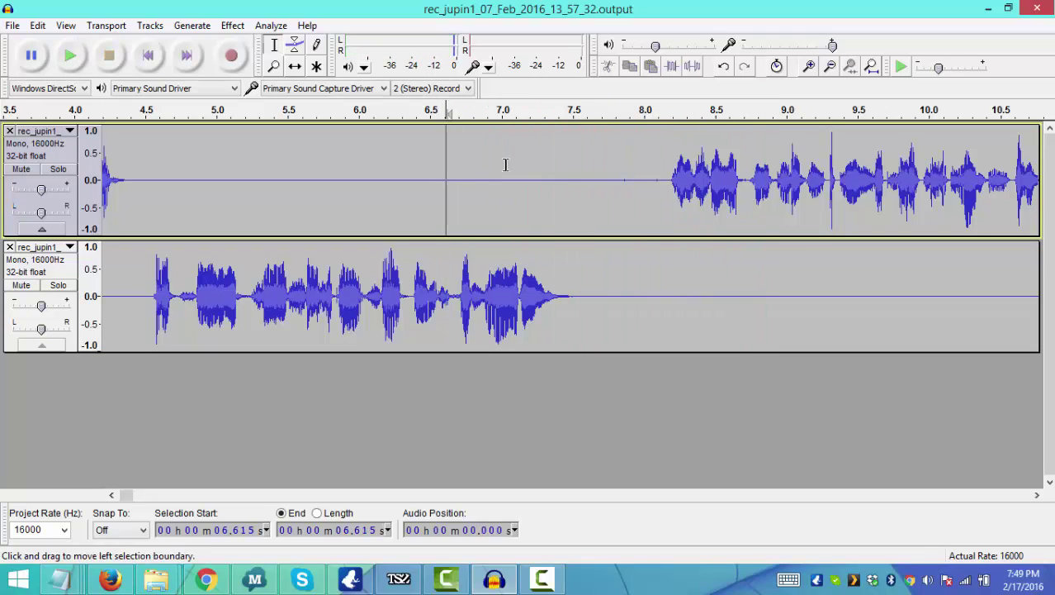
Delete about 0.4 s of silence from 7.699 s on both tracks, and play back the join from about 6.6 s.
drag(657, 193, 600, 346)
key(Delete)
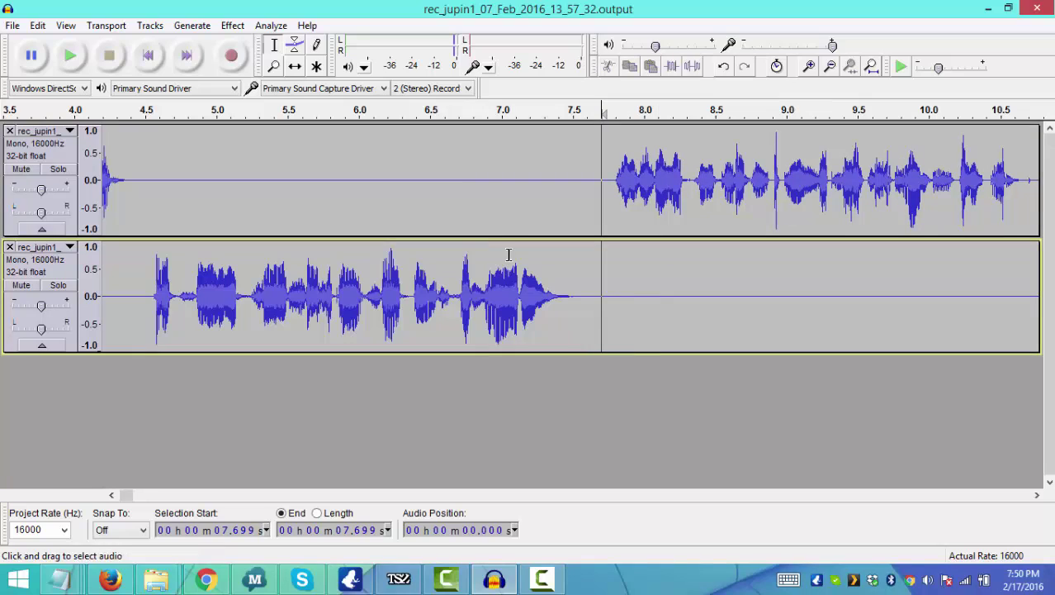
click(450, 198)
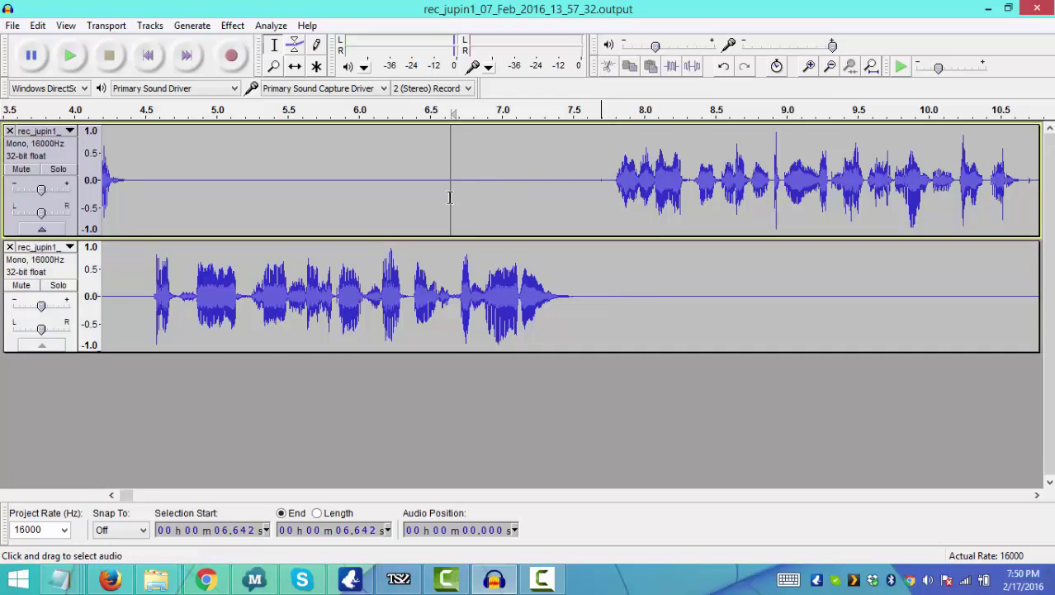
key(space)
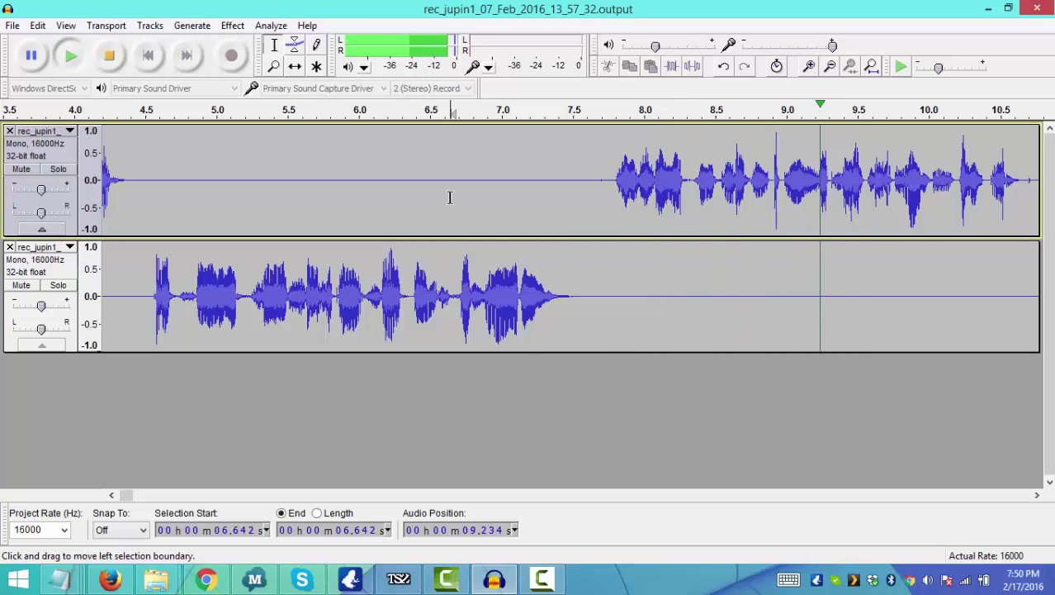
key(space)
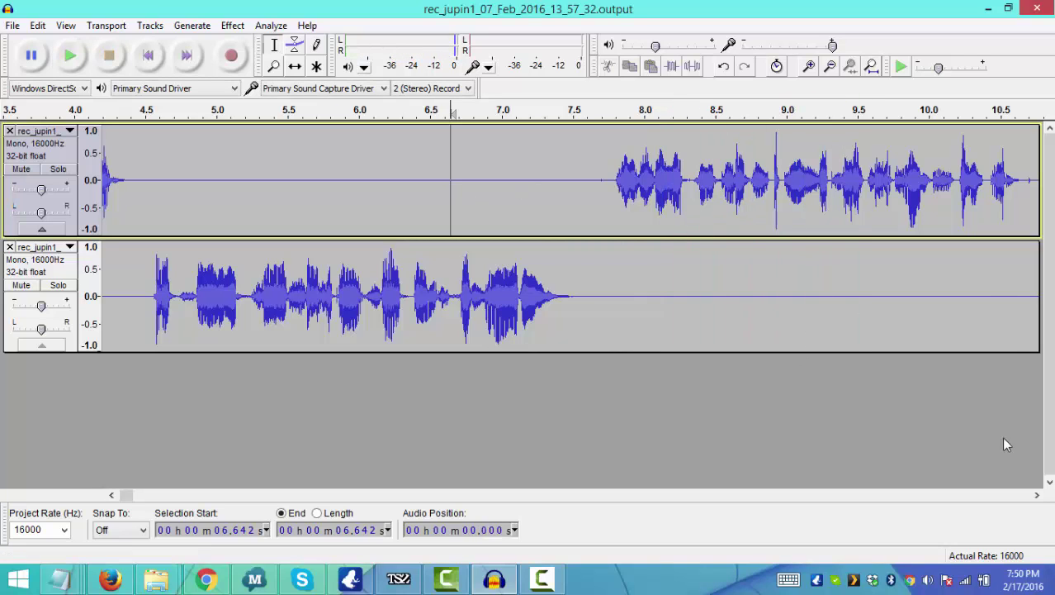
Silence both tracks from 10.660 to 11.191 s, in the pause before the lower track's short reply.
drag(1037, 495, 1037, 495)
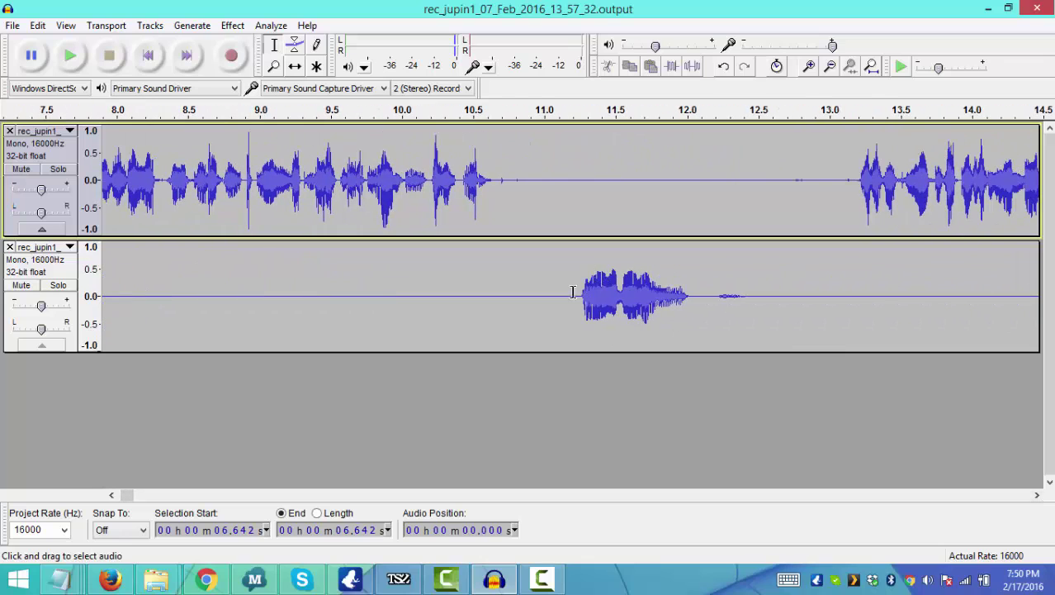
drag(572, 291, 496, 175)
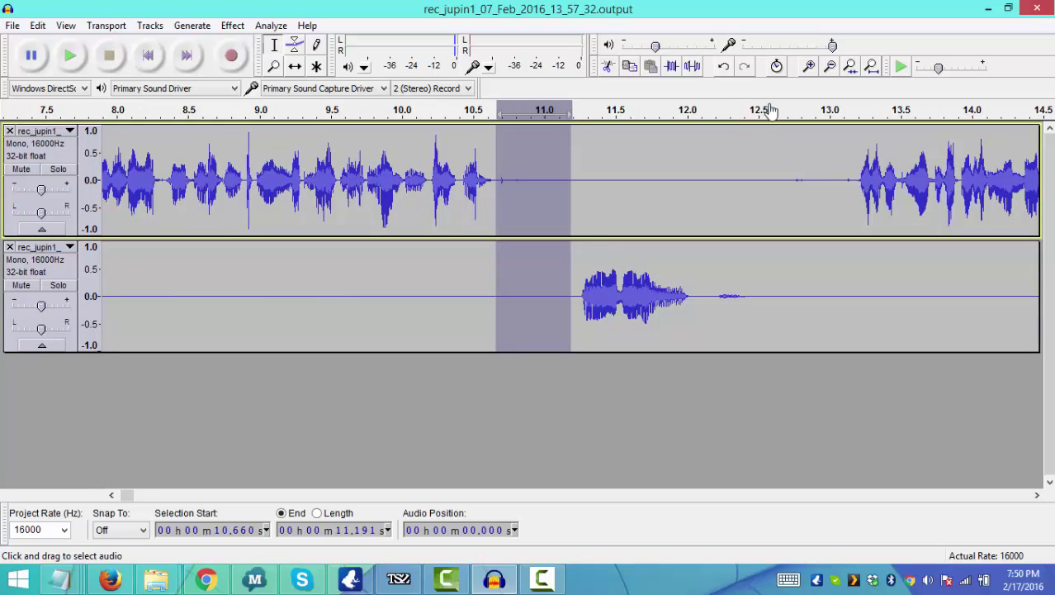
click(694, 73)
Delete the silence from 10.736 to 11.072 s on both tracks, and play back the join from 9.944 s.
drag(507, 198, 554, 204)
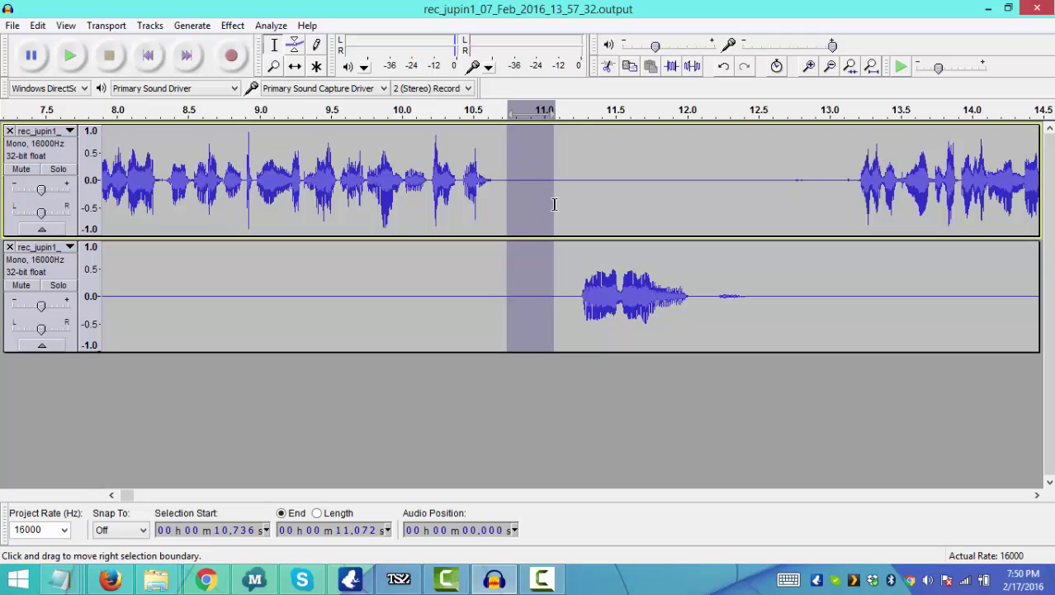
key(Delete)
click(393, 298)
key(space)
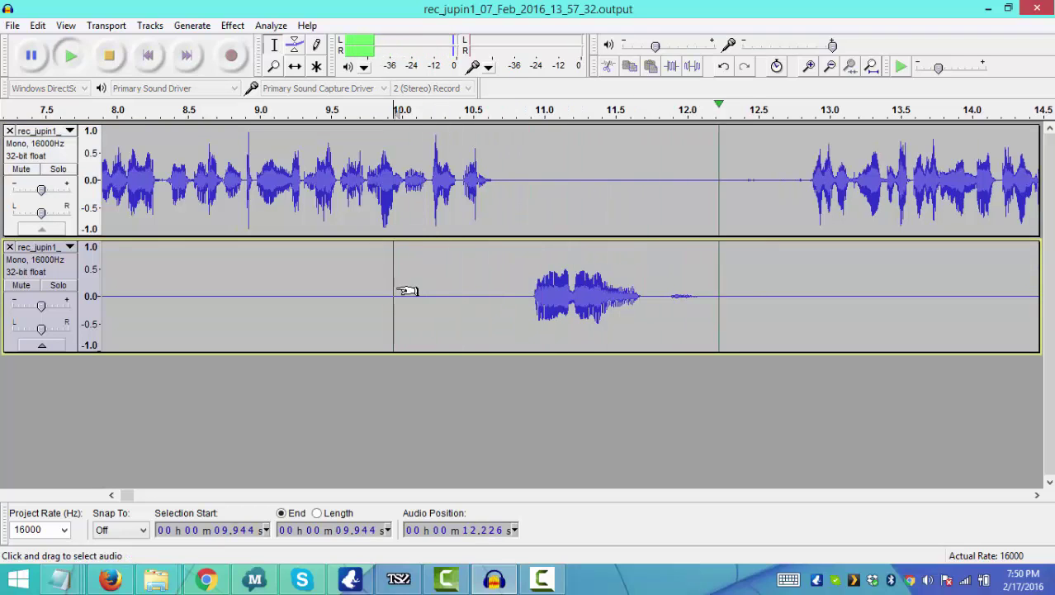
key(space)
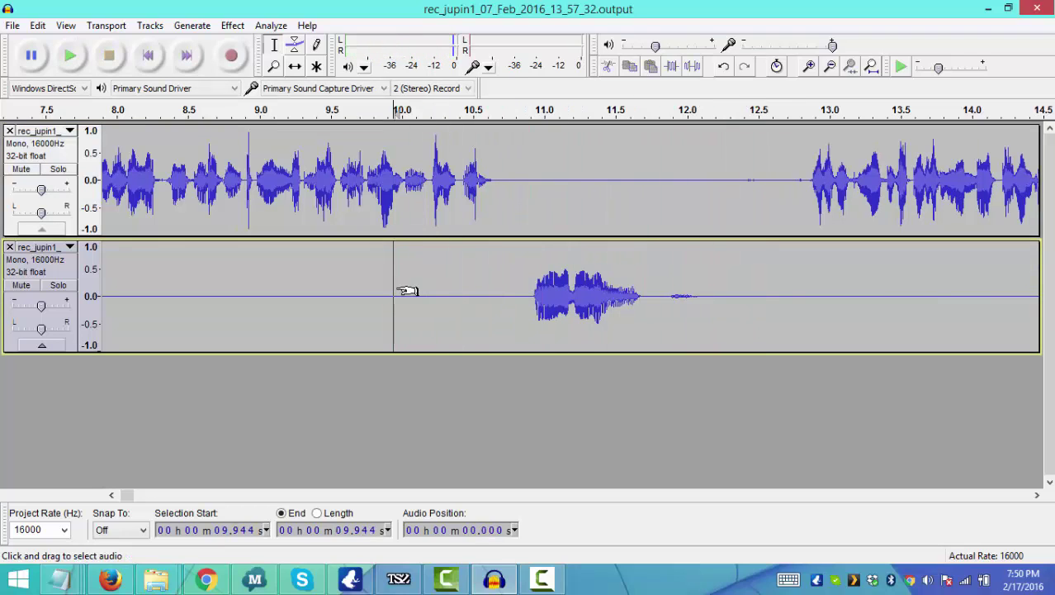
Listen to the faint noise after the lower track's reply from 11.685 s, and silence both tracks from 11.809 to 12.812 s.
click(642, 298)
key(space)
key(space)
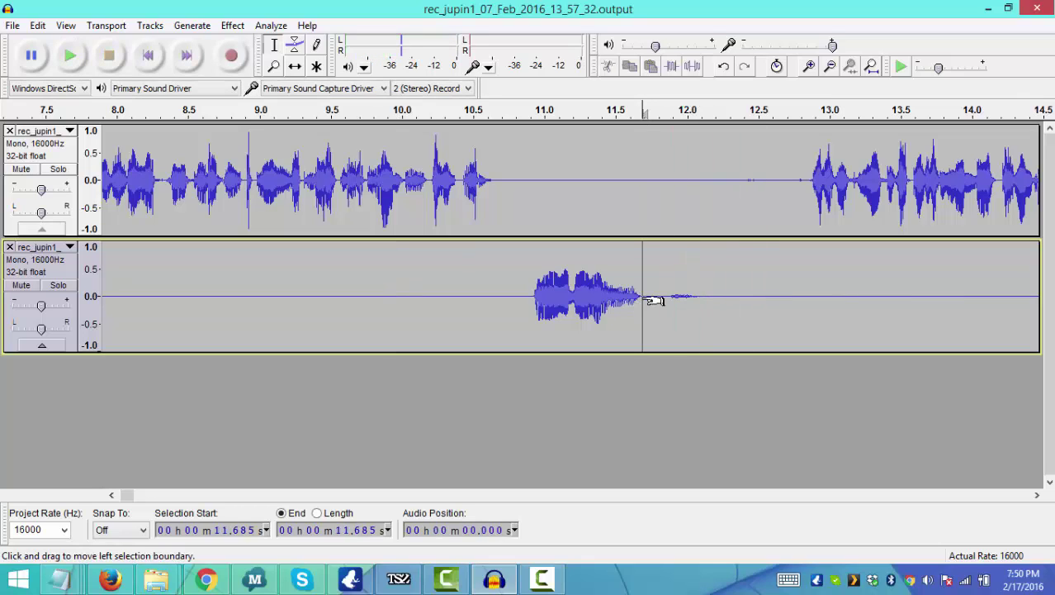
key(space)
key(space)
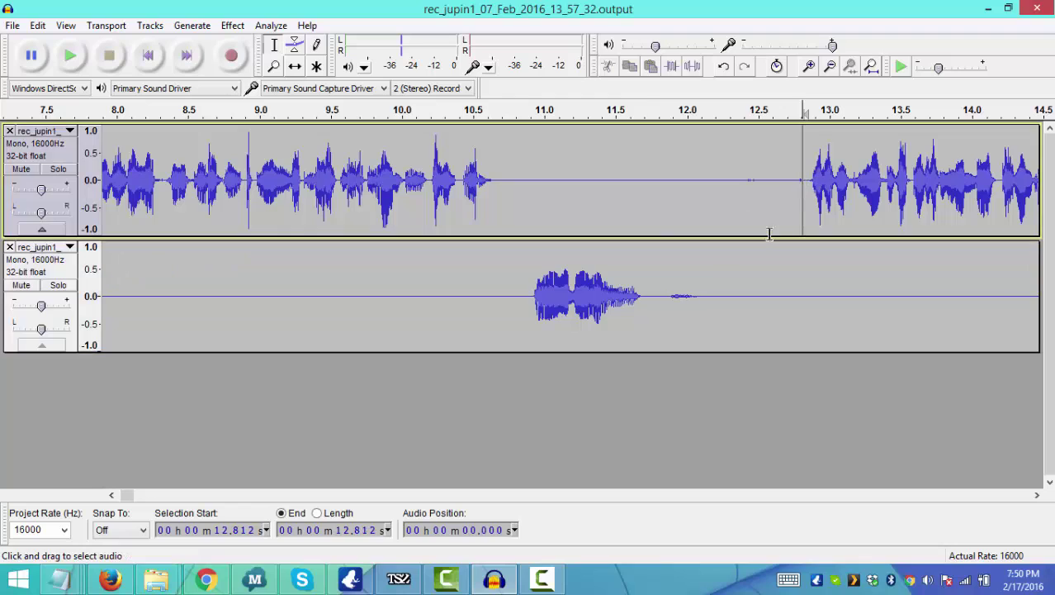
drag(803, 248, 660, 273)
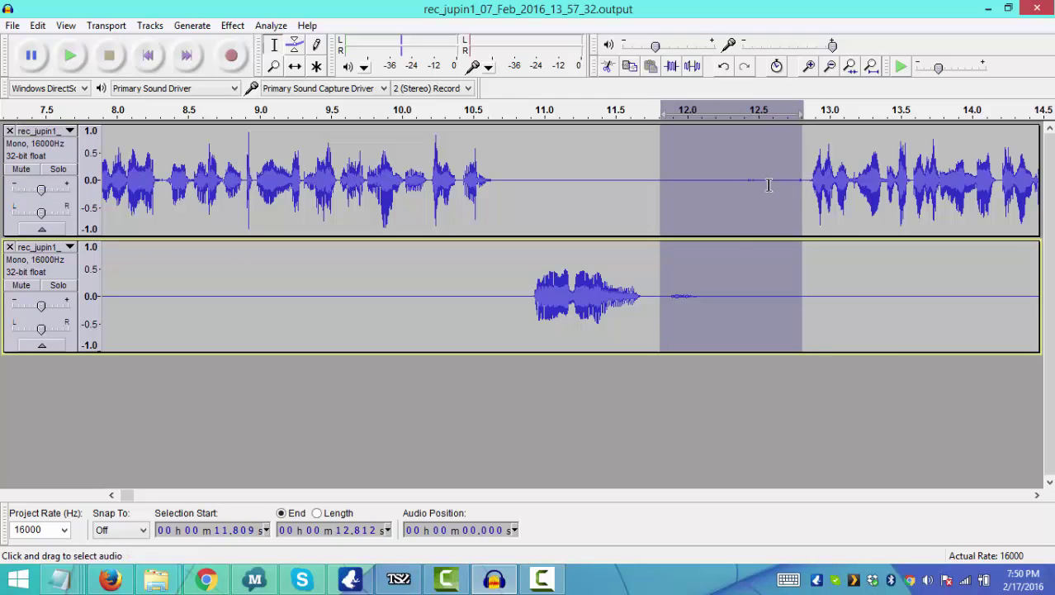
click(694, 68)
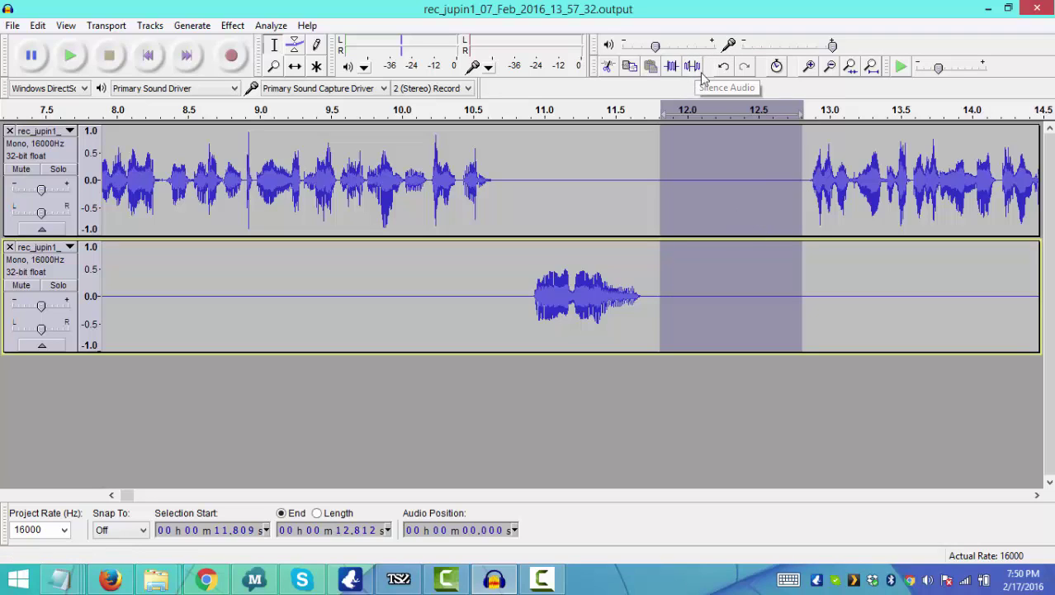
Delete the silent pause from 11.831 to 12.758 s on both tracks.
click(775, 198)
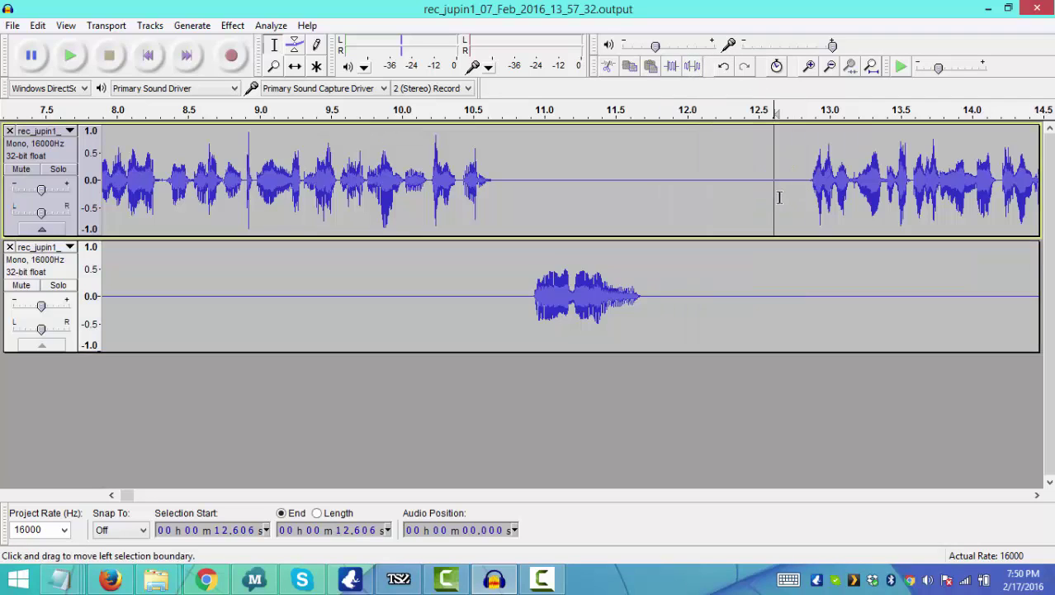
drag(703, 294, 663, 305)
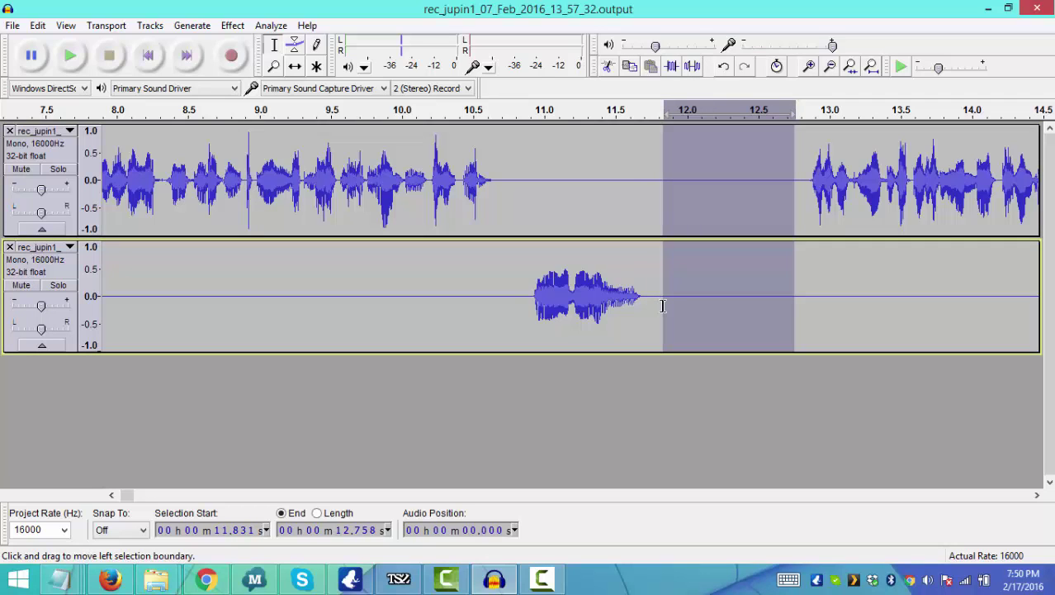
key(Delete)
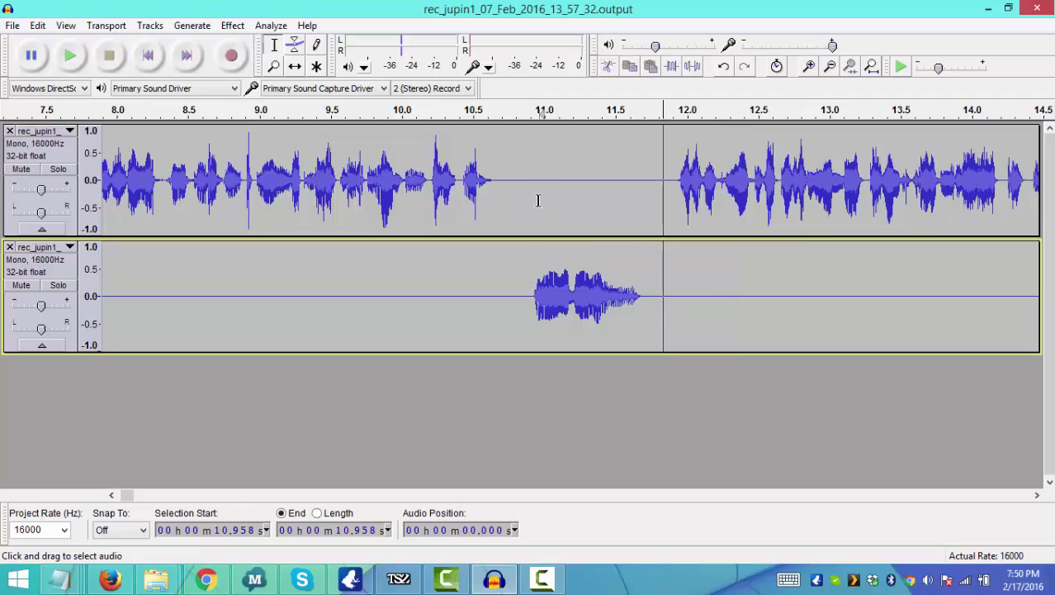
Listen to the recording from 11.142 s, and continue from 22.908 s to beyond 40 s.
click(537, 200)
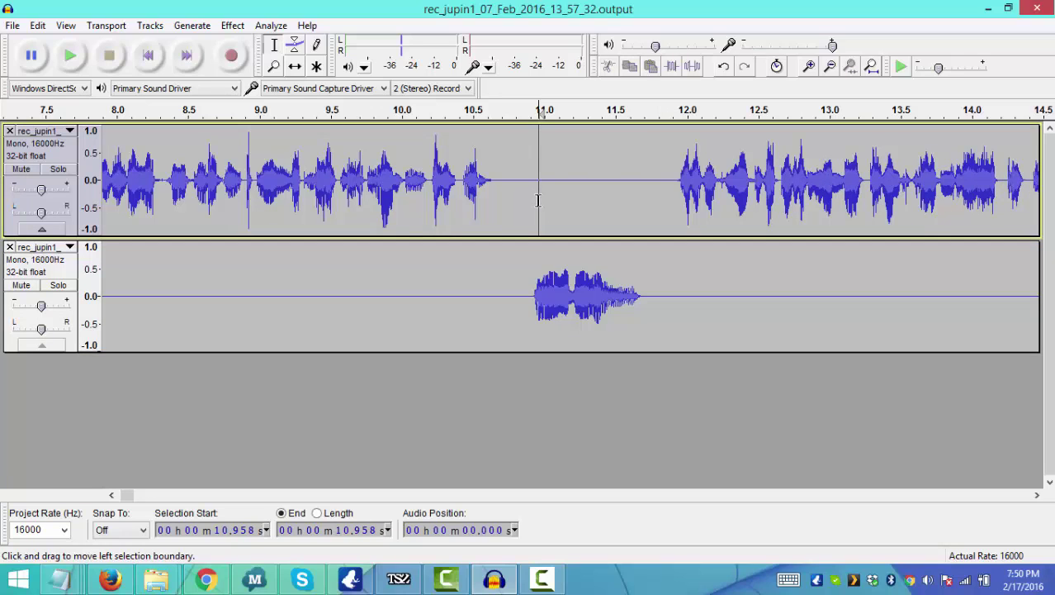
click(495, 202)
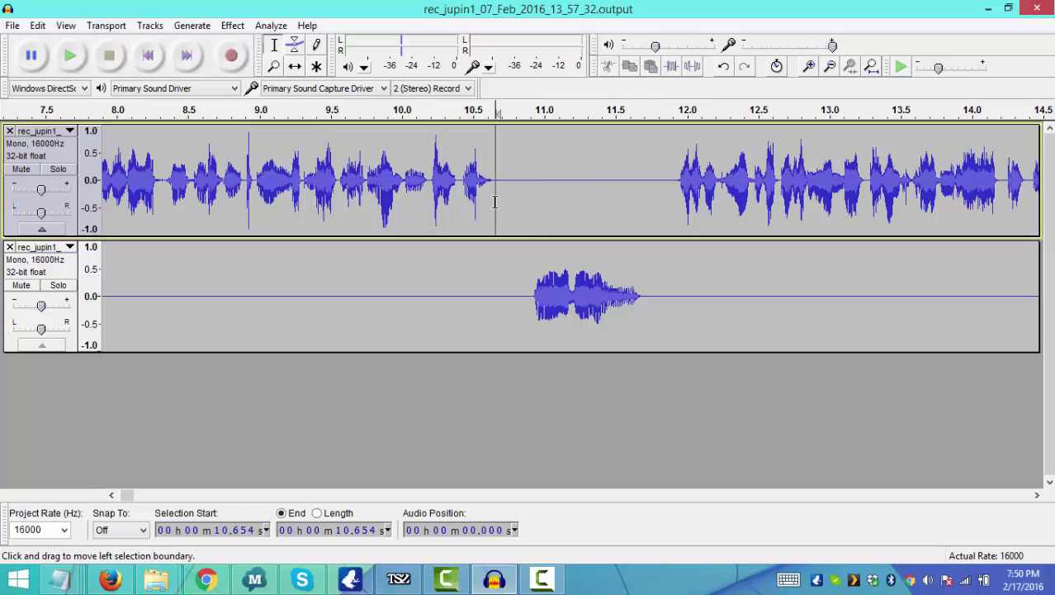
click(564, 198)
key(space)
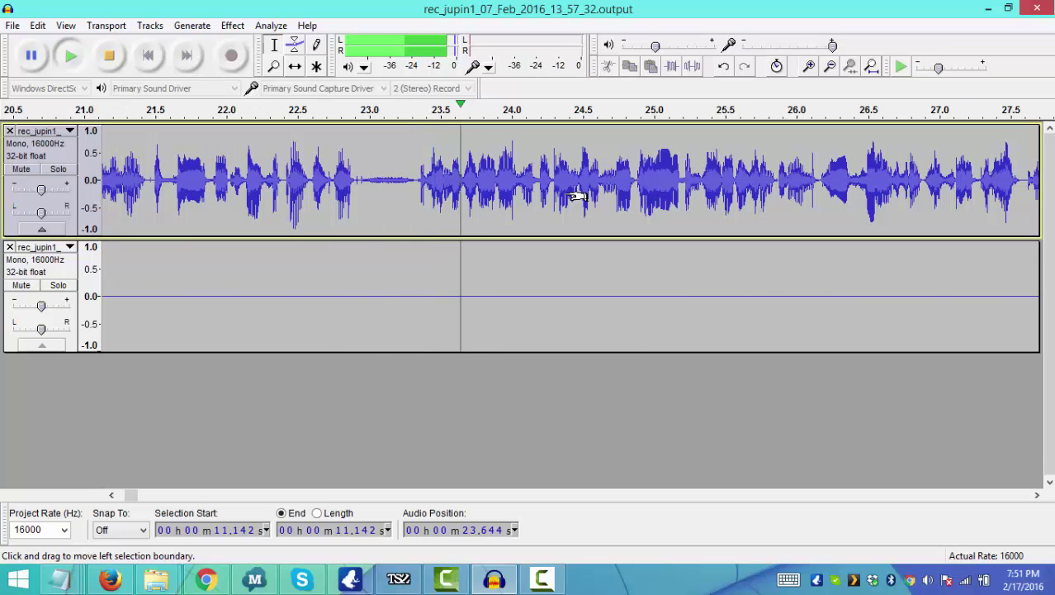
key(space)
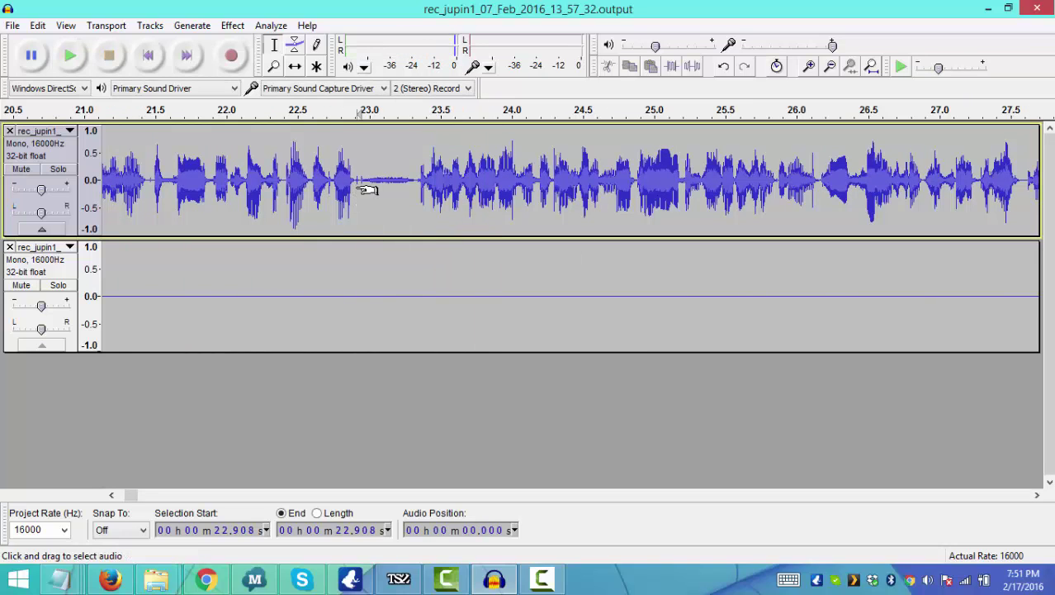
key(space)
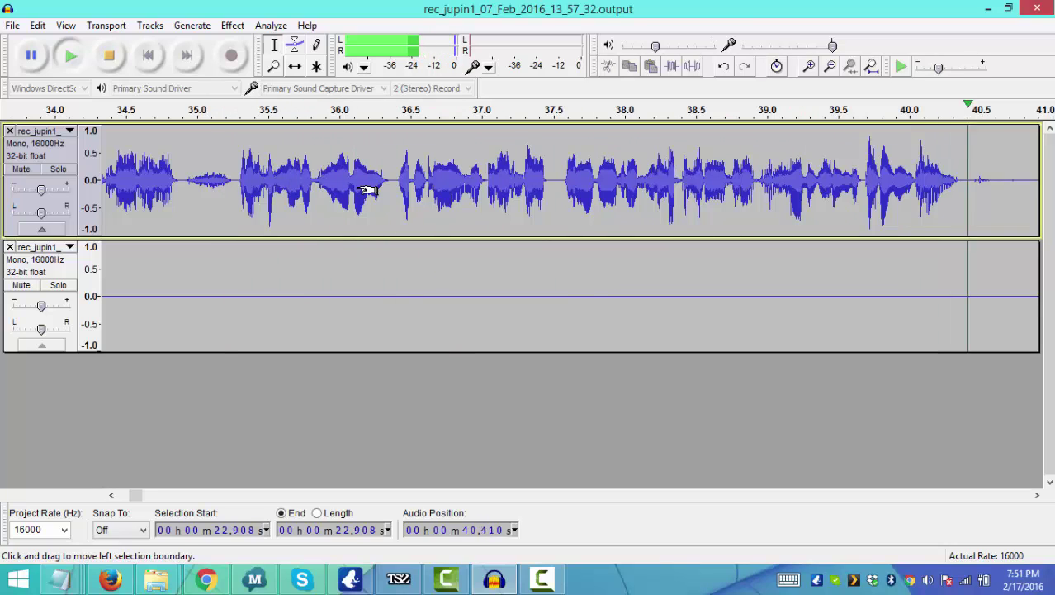
key(space)
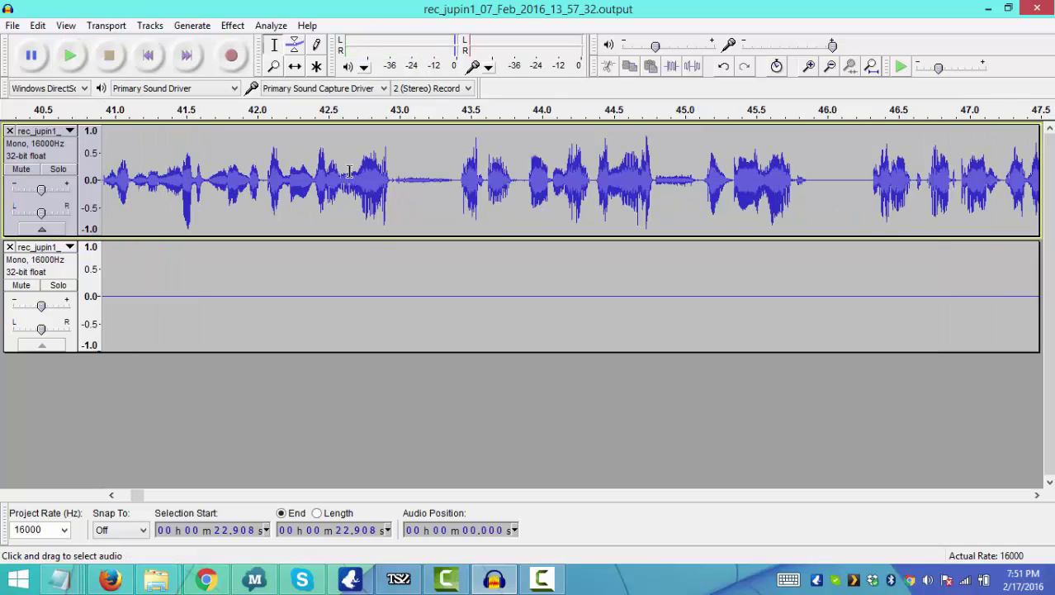
Replay the upper track's speech from 39.066 s to locate where the unwanted passage starts.
drag(295, 284, 2, 186)
click(279, 217)
key(space)
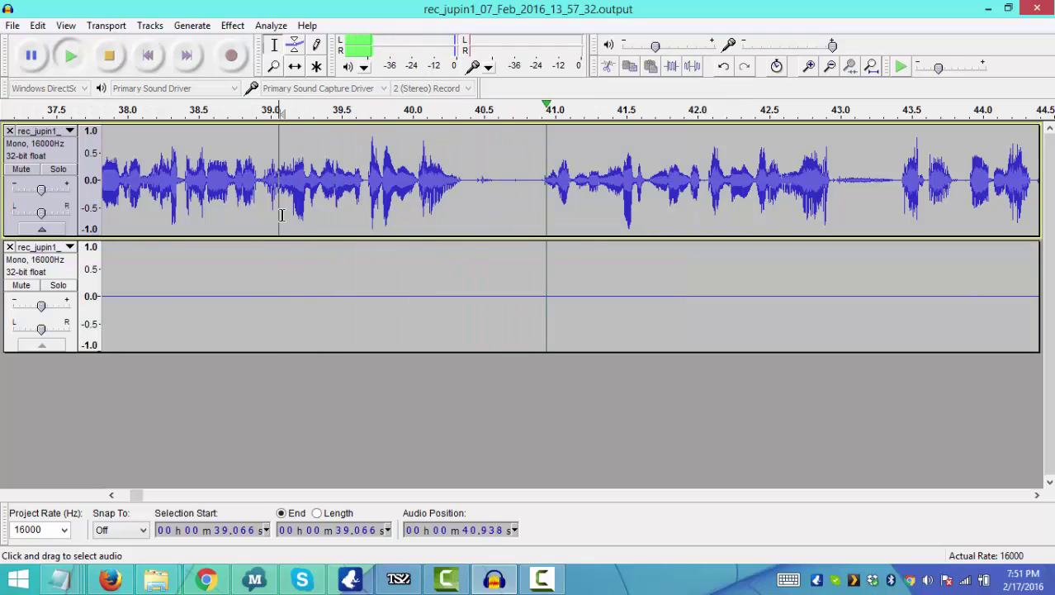
key(space)
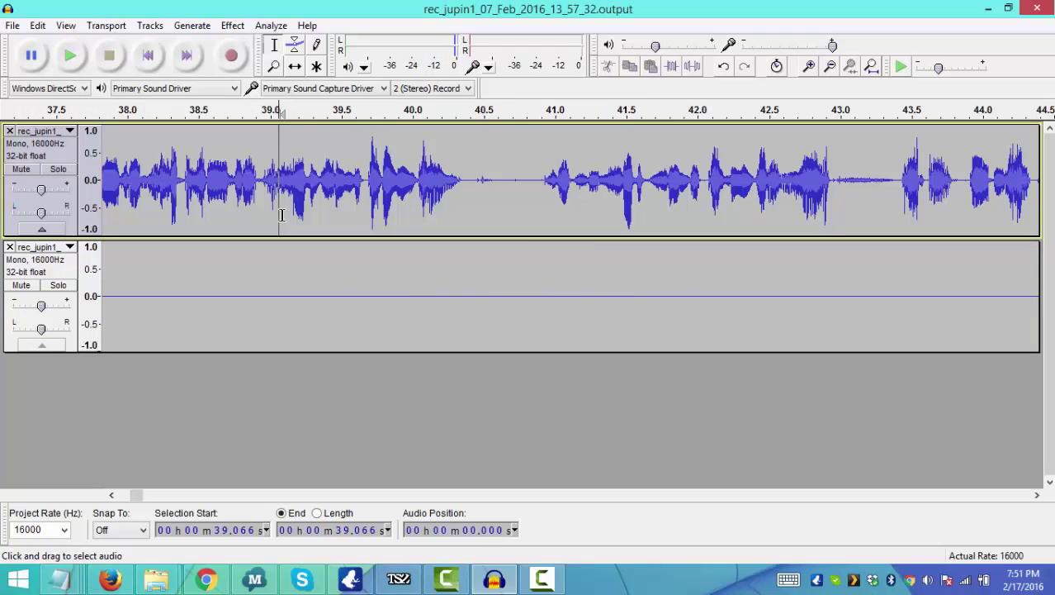
key(space)
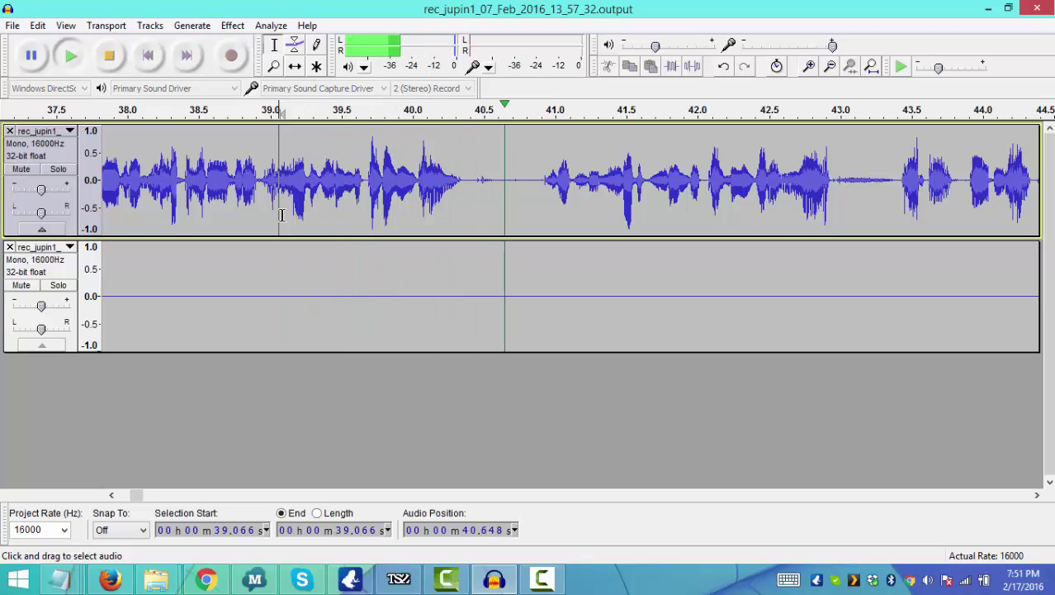
key(space)
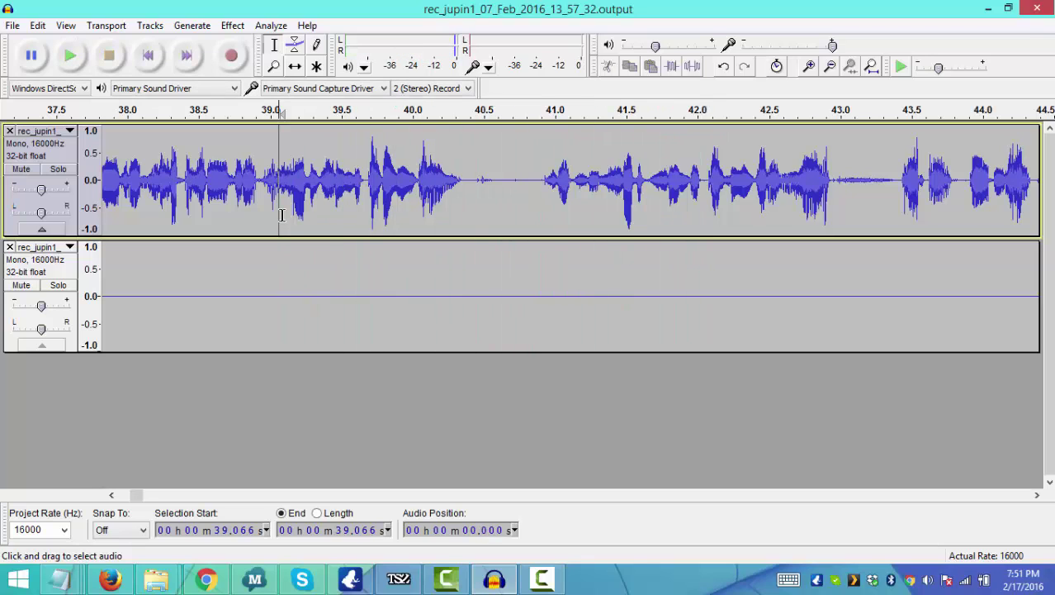
Listen to the upper track from 41.127 s and from 41.305 s to locate where the unwanted passage ends.
click(573, 188)
key(space)
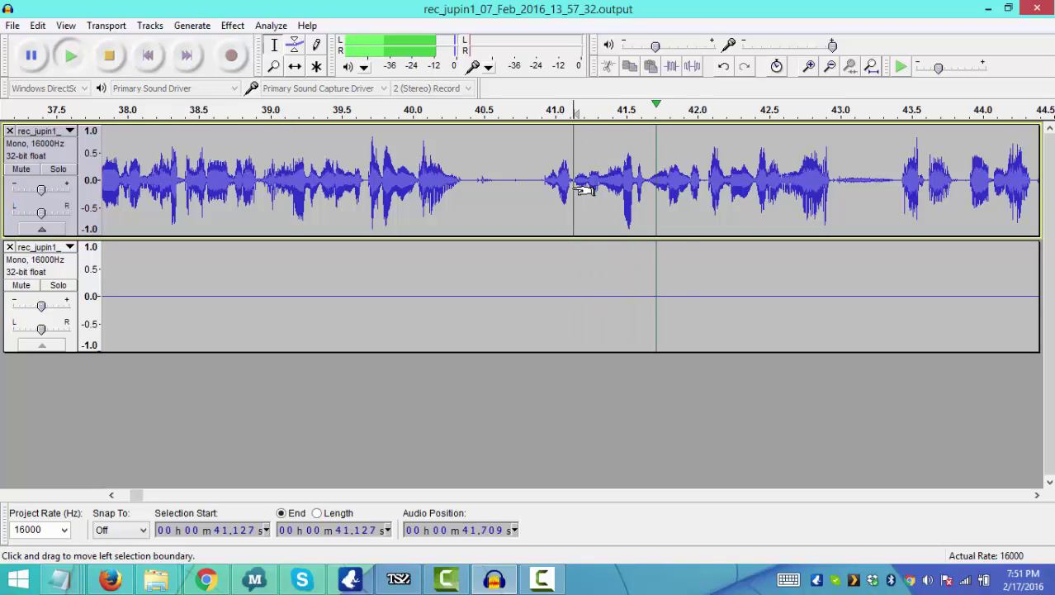
key(space)
key(space)
key(space)
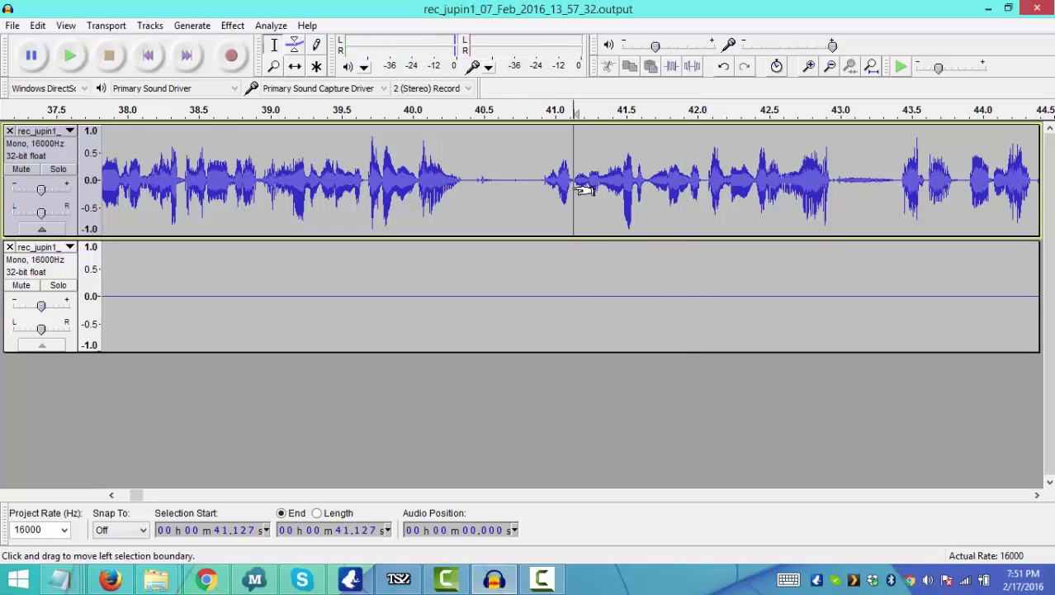
click(598, 188)
key(space)
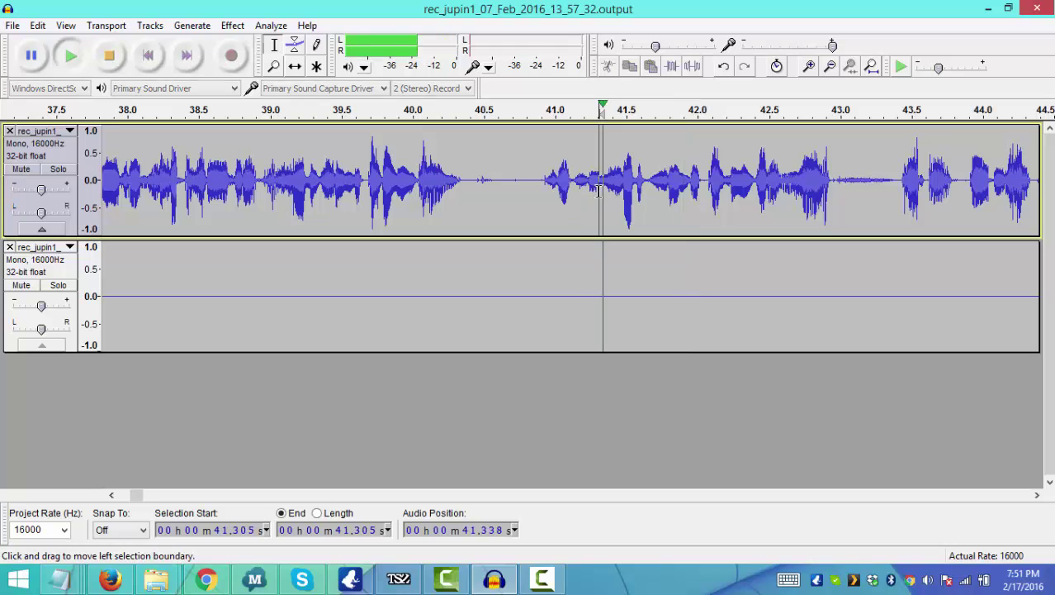
key(space)
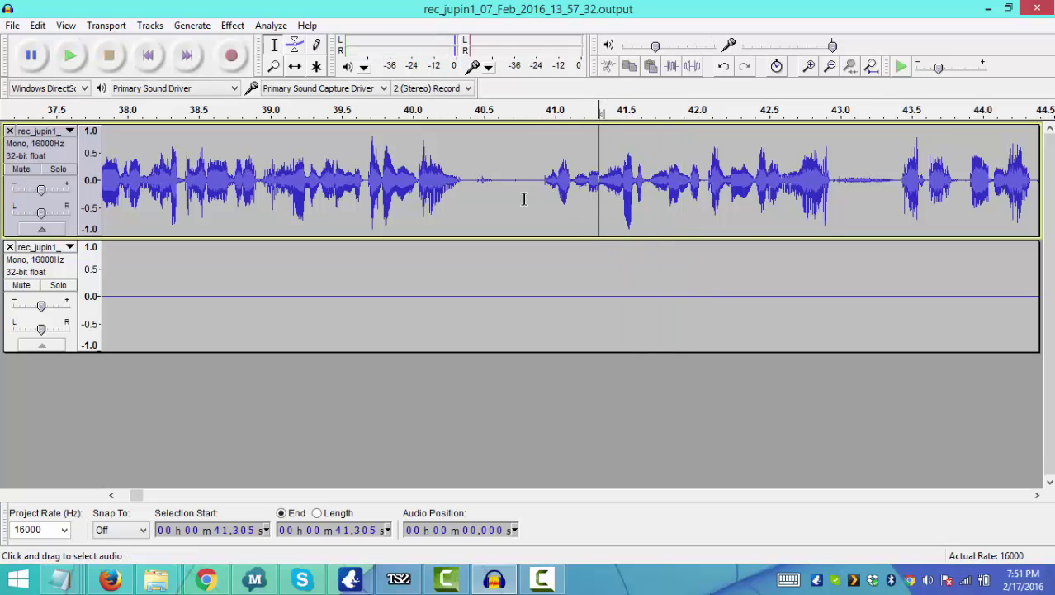
Delete the passage from 39.055 to 41.305 s on the upper track, and play back the join from 38.394 s.
drag(581, 210, 289, 217)
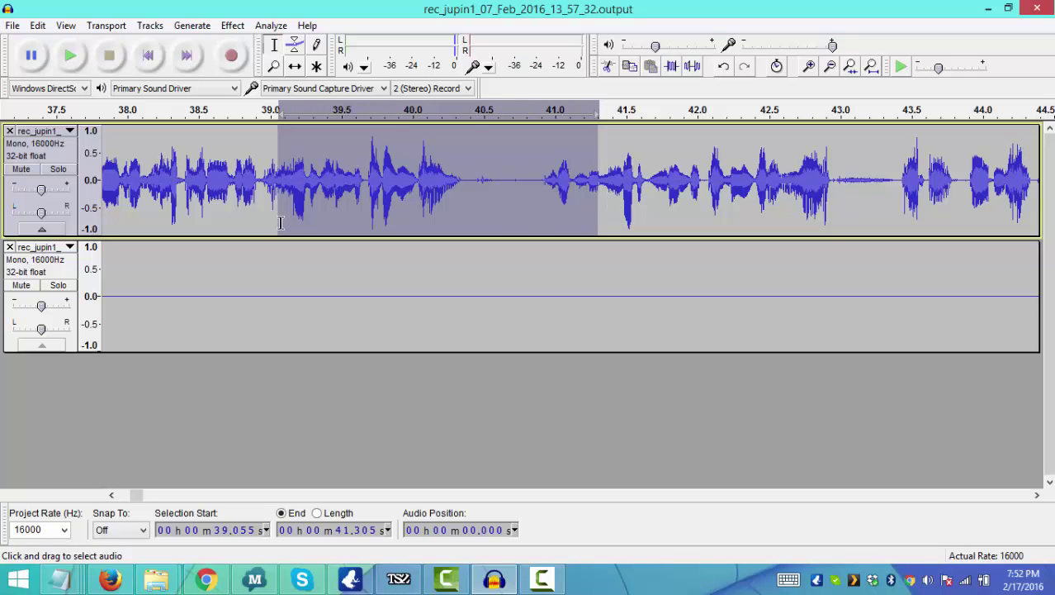
key(space)
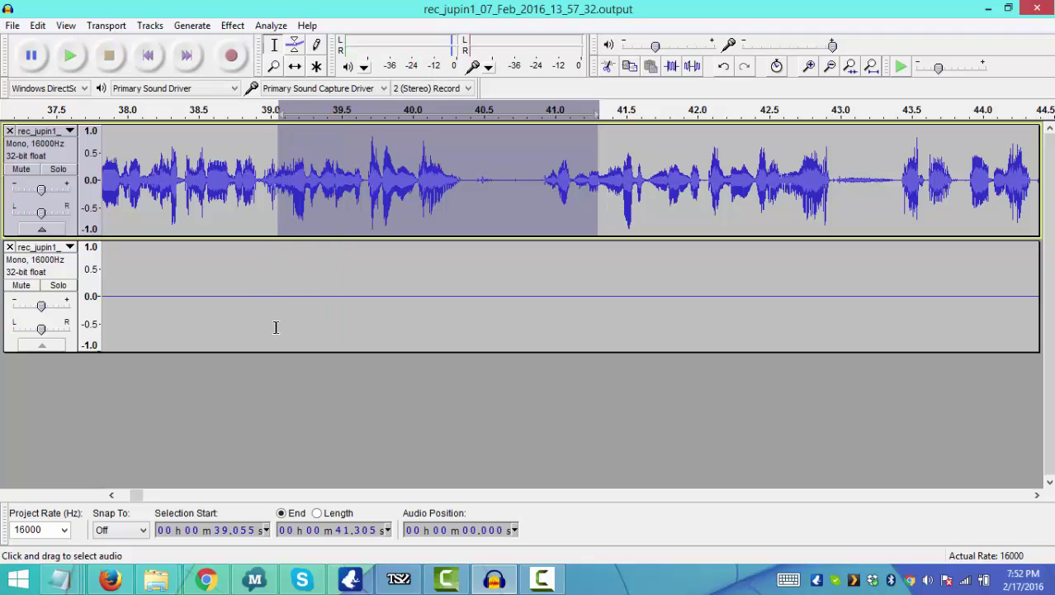
key(space)
key(Delete)
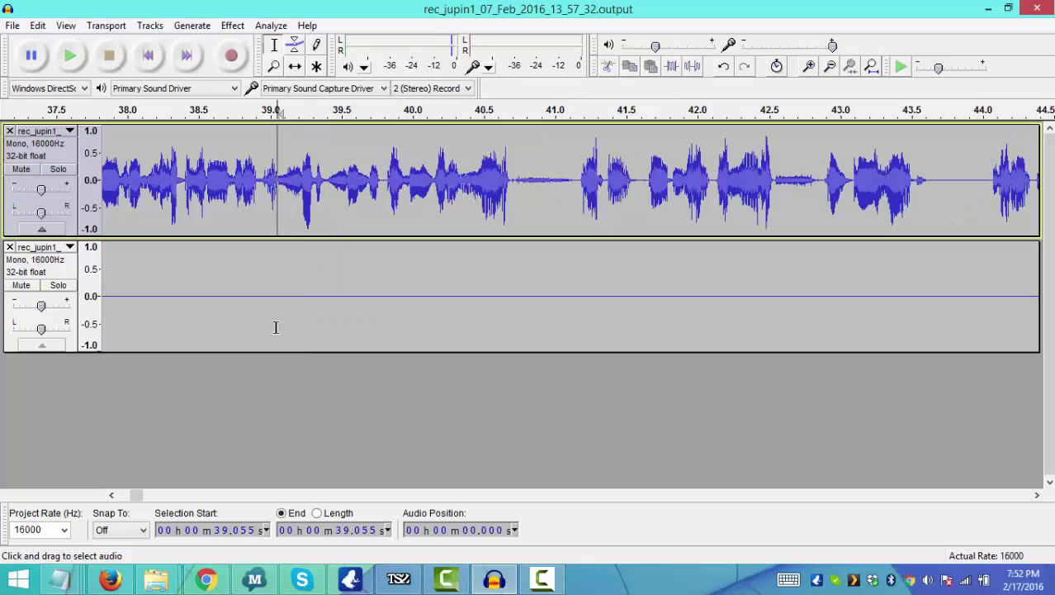
click(183, 285)
key(space)
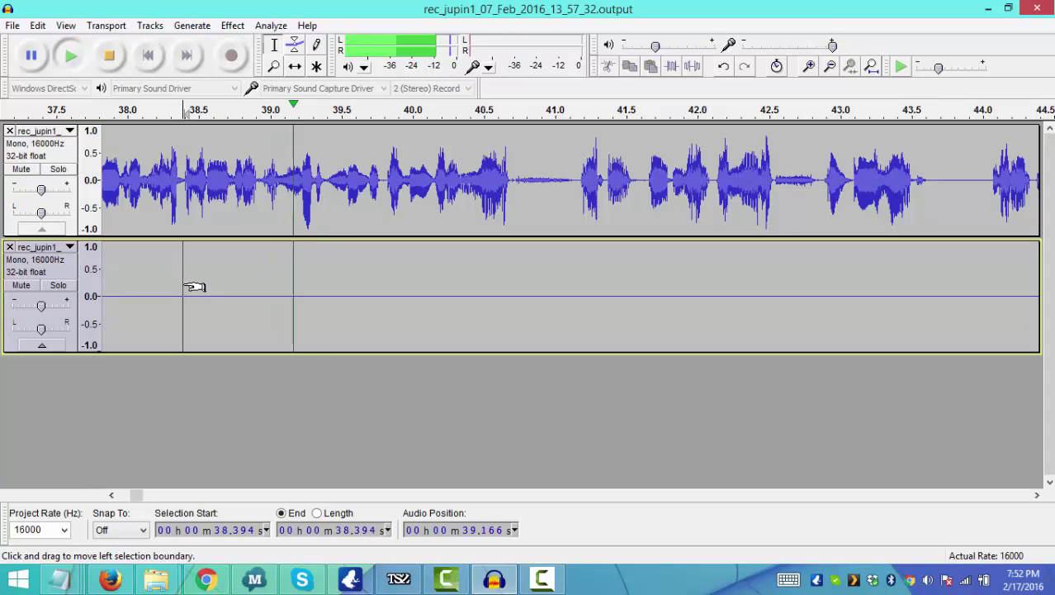
key(space)
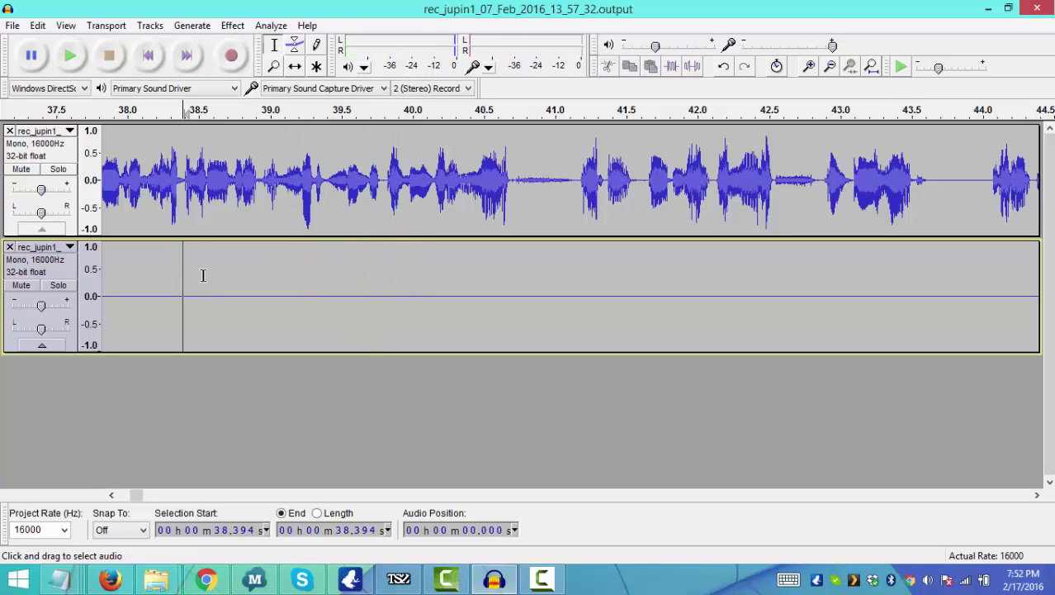
Listen from 38.519 s to the next change of speaker, and delete the pause from 50.886 to 53.218 s on both tracks.
click(202, 275)
key(space)
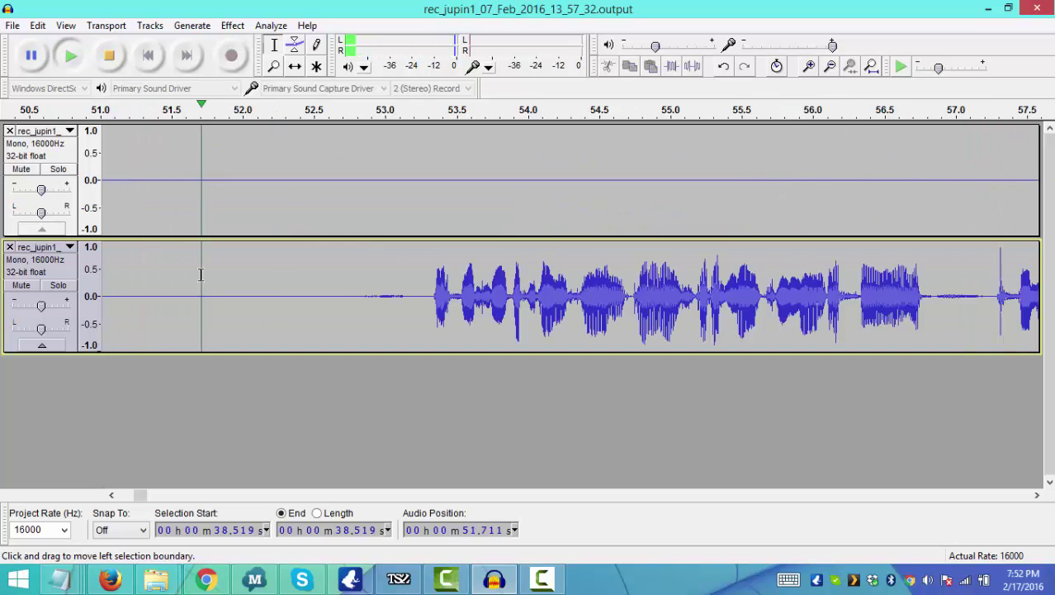
key(space)
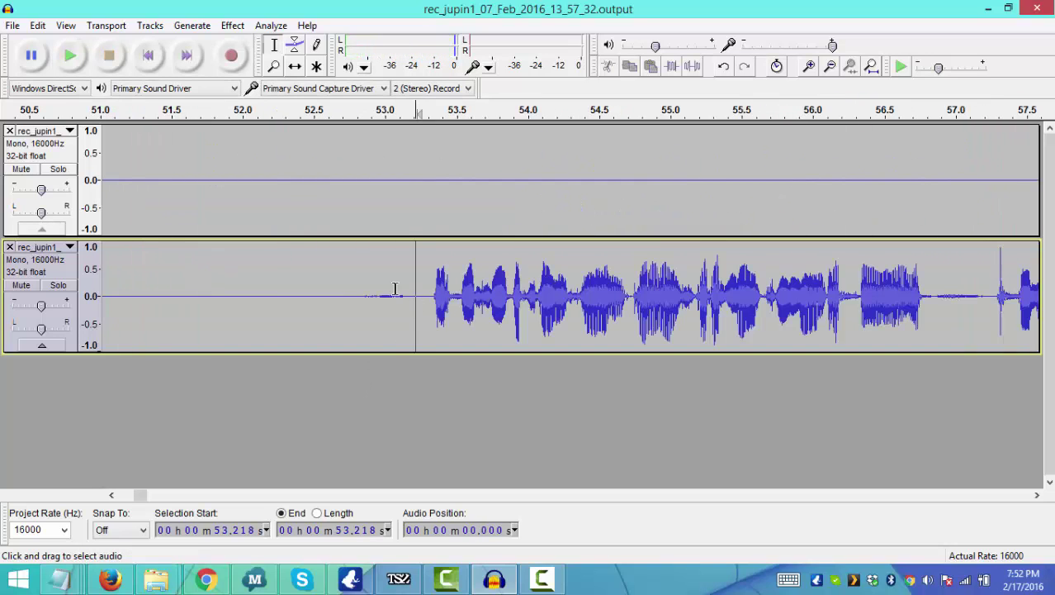
drag(394, 288, 292, 221)
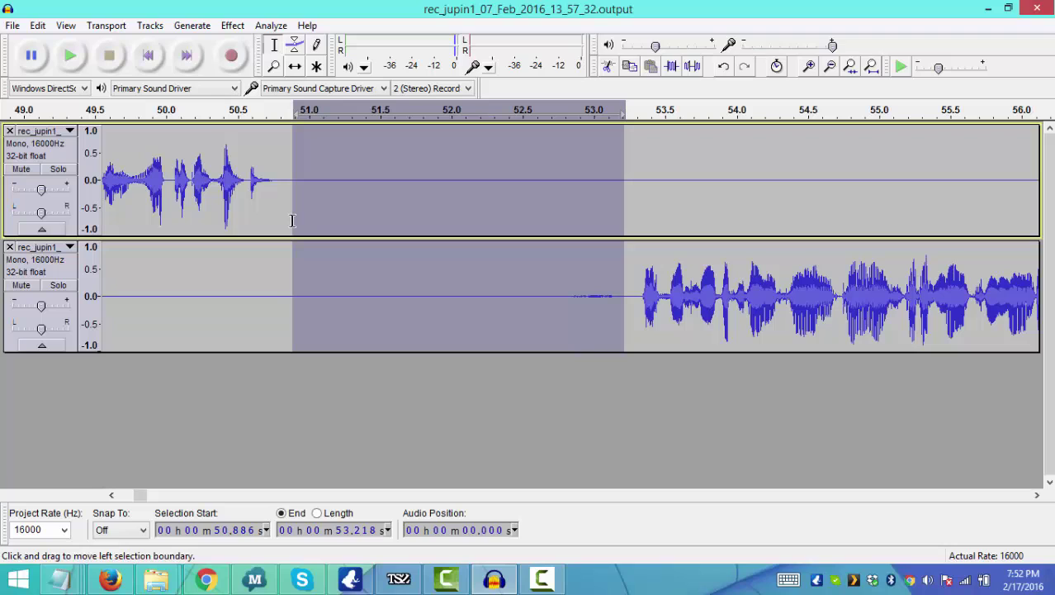
key(Delete)
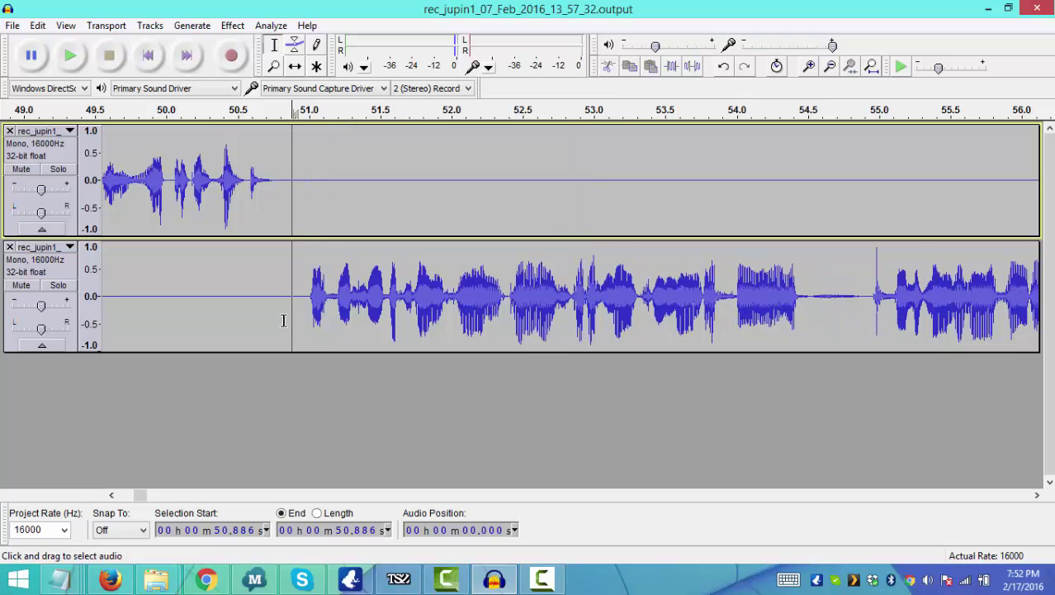
Play back the join from 50.886 s, and listen onward from 54.476 s to locate the next passage needing cleanup.
key(space)
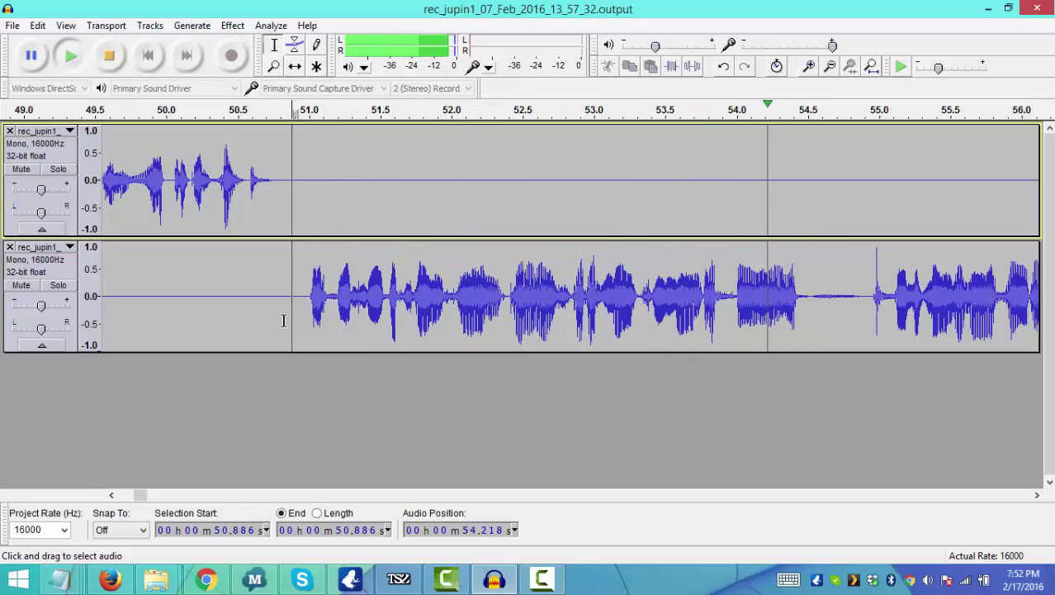
key(space)
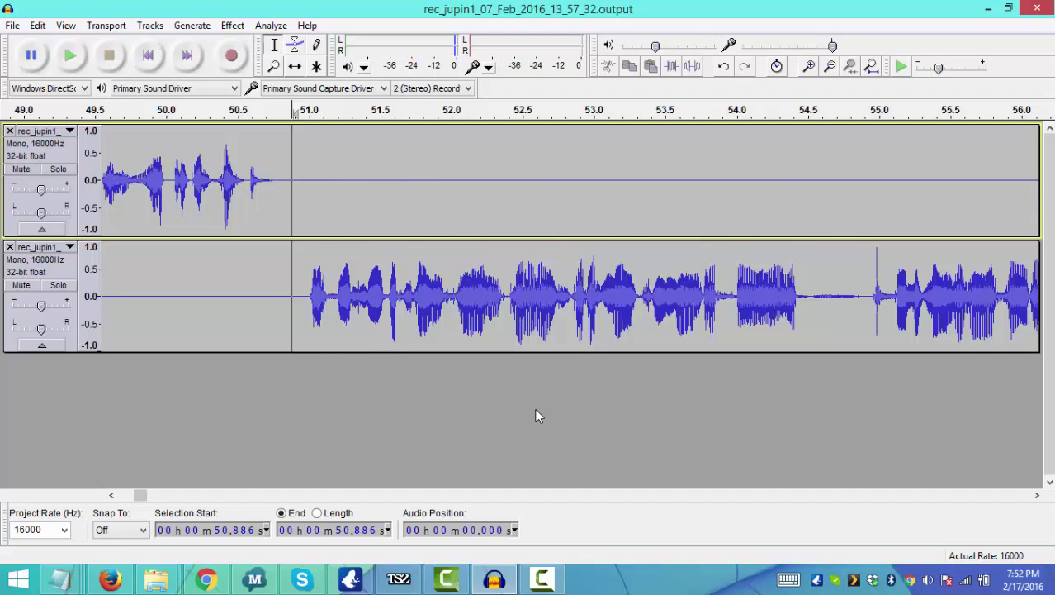
click(1037, 494)
click(1037, 494)
click(1038, 494)
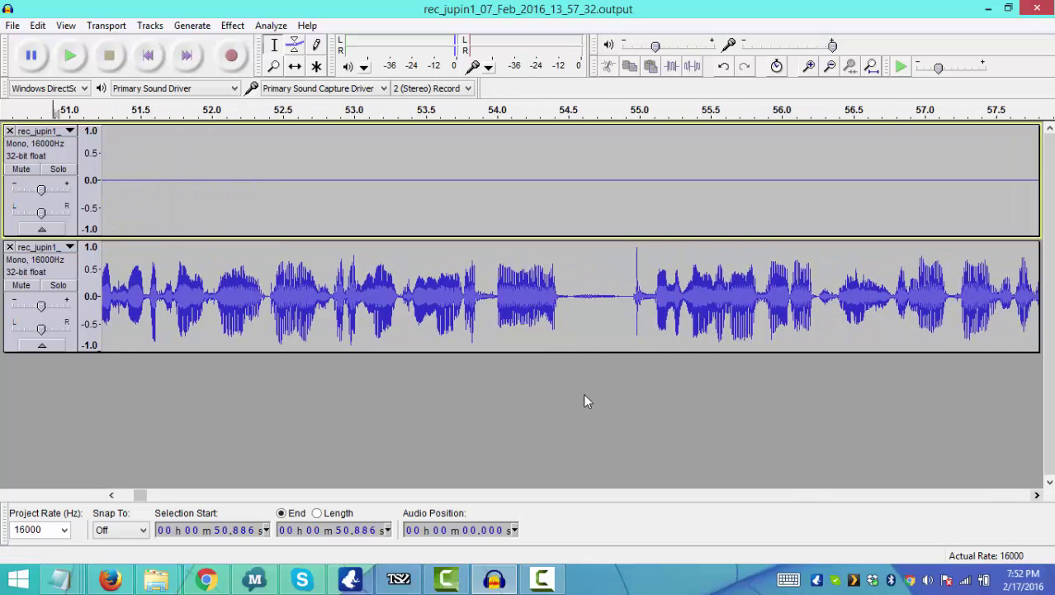
key(space)
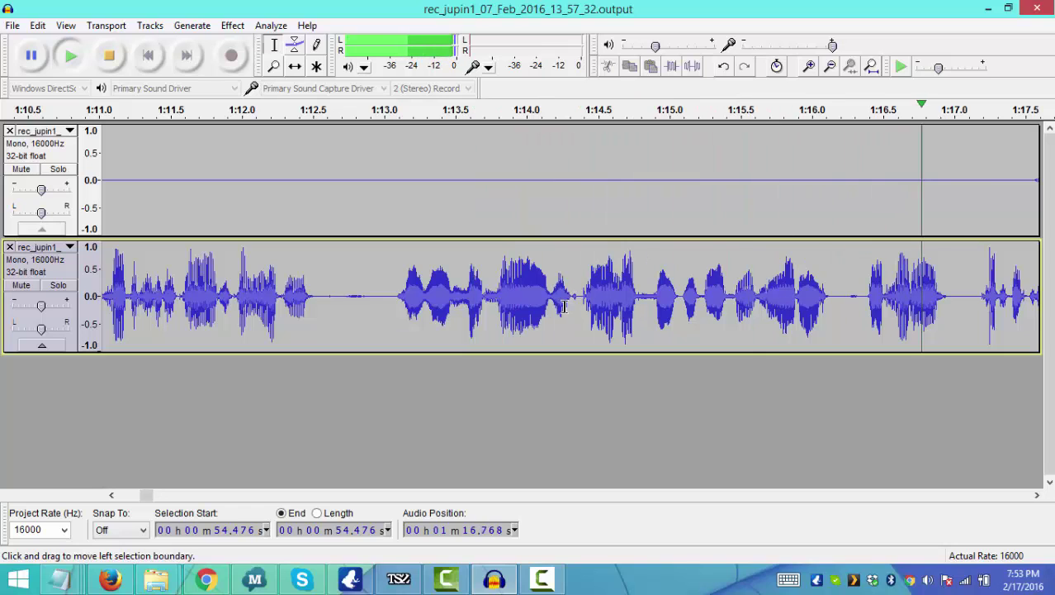
key(space)
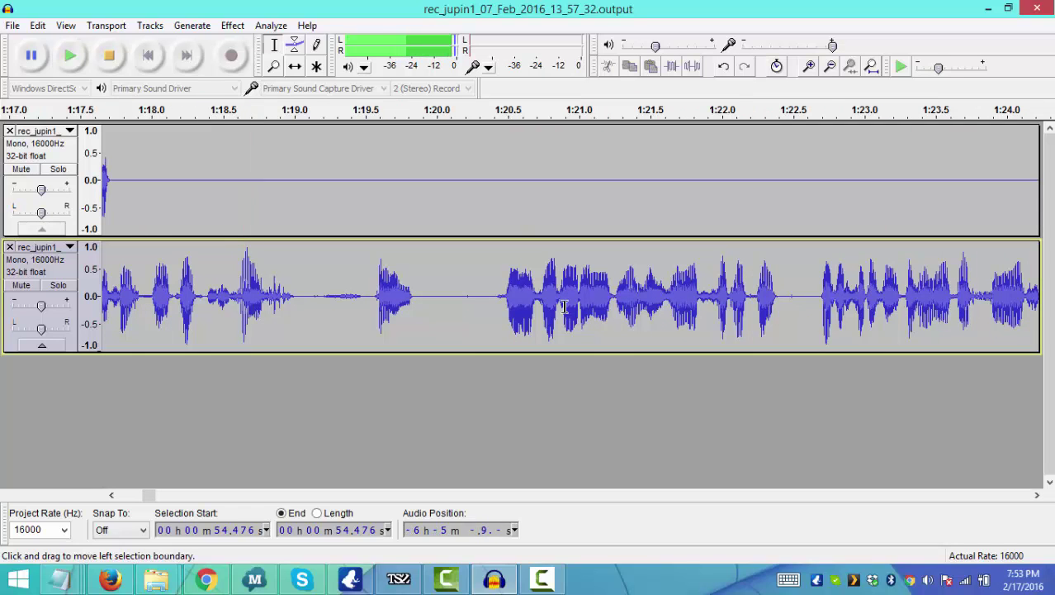
Silence the stray noise from 1:16.842 to 1:18.403 on the upper track, and listen to the lower track from 1:16.419.
mouse_move(208, 212)
mouse_down()
mouse_move(106, 212)
mouse_move(196, 212)
mouse_up()
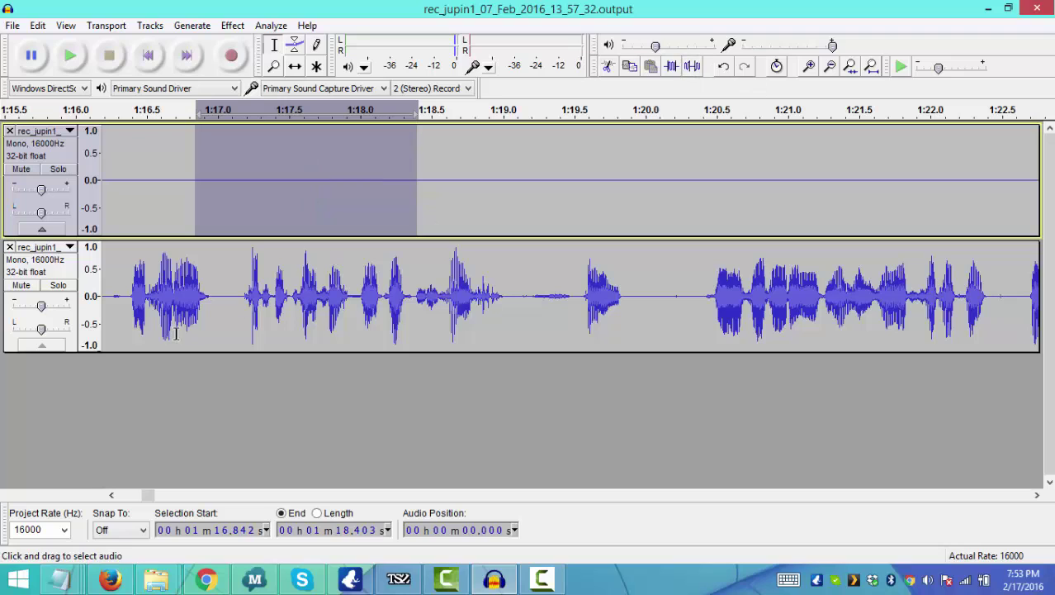
click(135, 308)
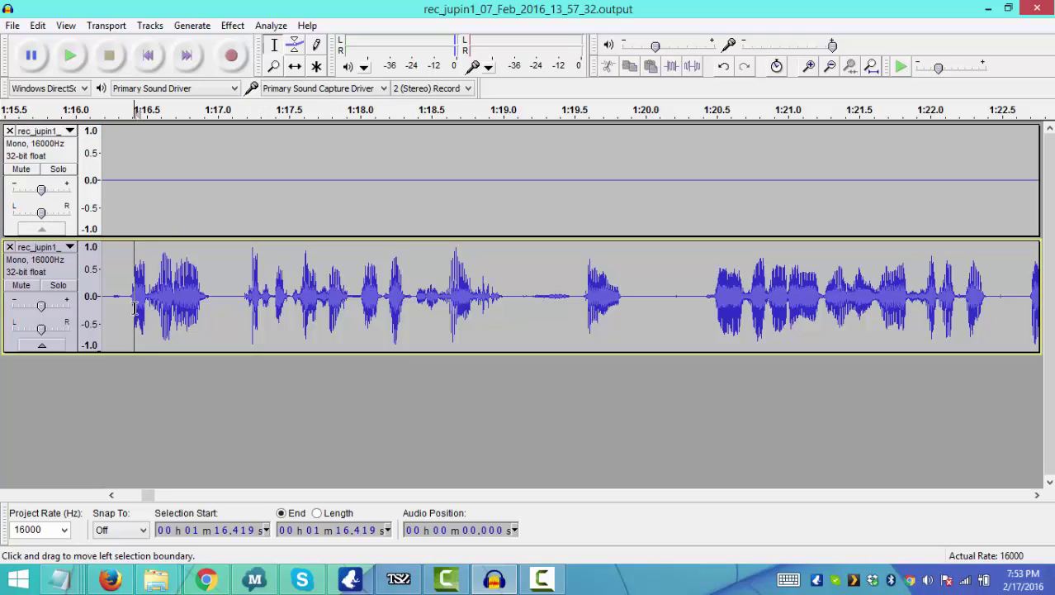
key(space)
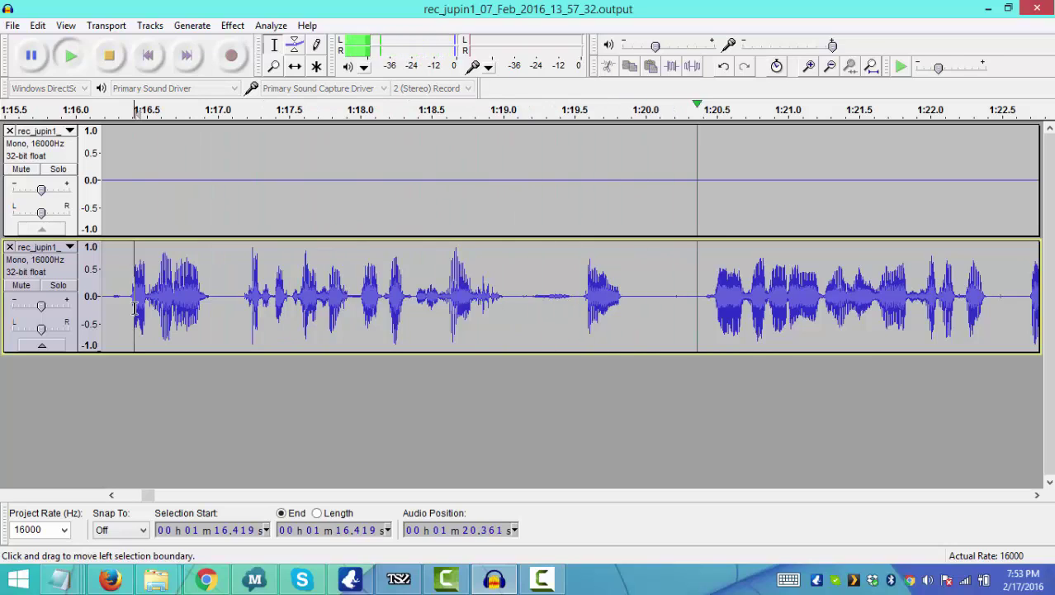
key(space)
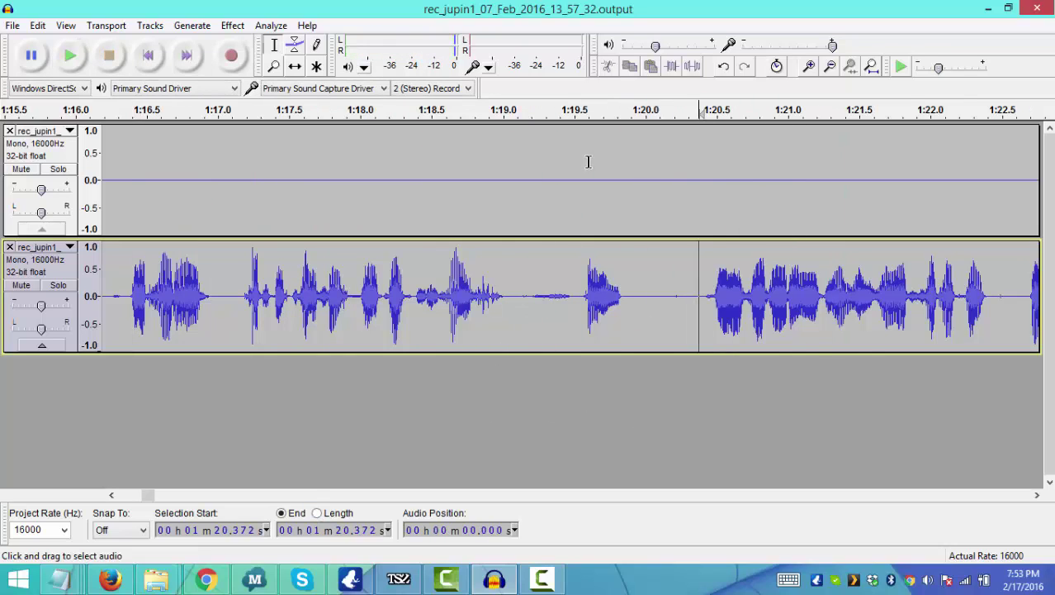
Delete the passage from 1:19.520 to 1:20.372 on both tracks, and play back the join from 1:18.067.
mouse_move(588, 161)
mouse_down()
mouse_move(549, 158)
mouse_move(577, 157)
mouse_up()
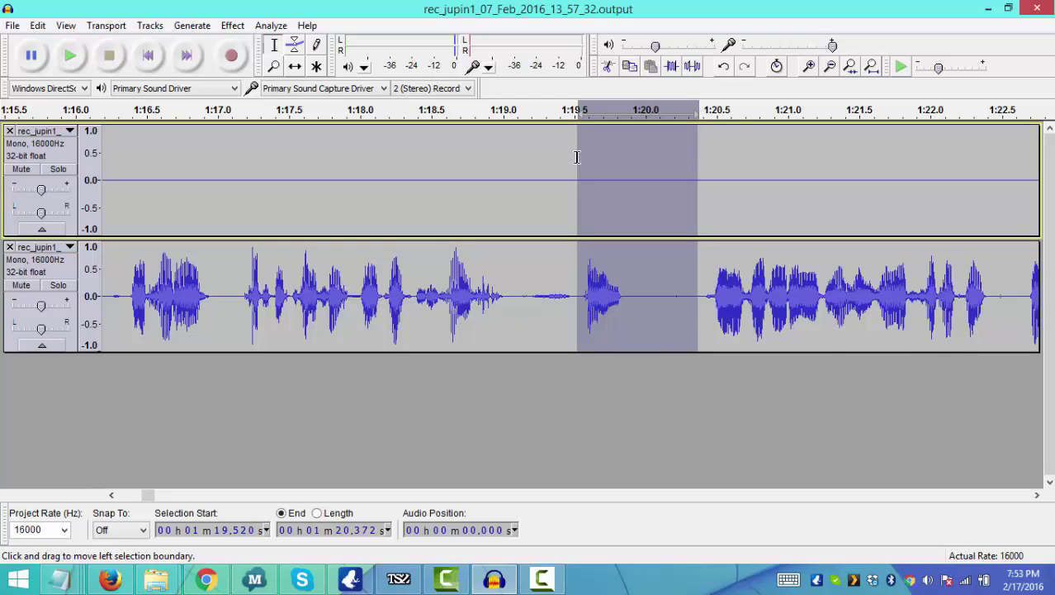
key(Delete)
click(369, 167)
key(space)
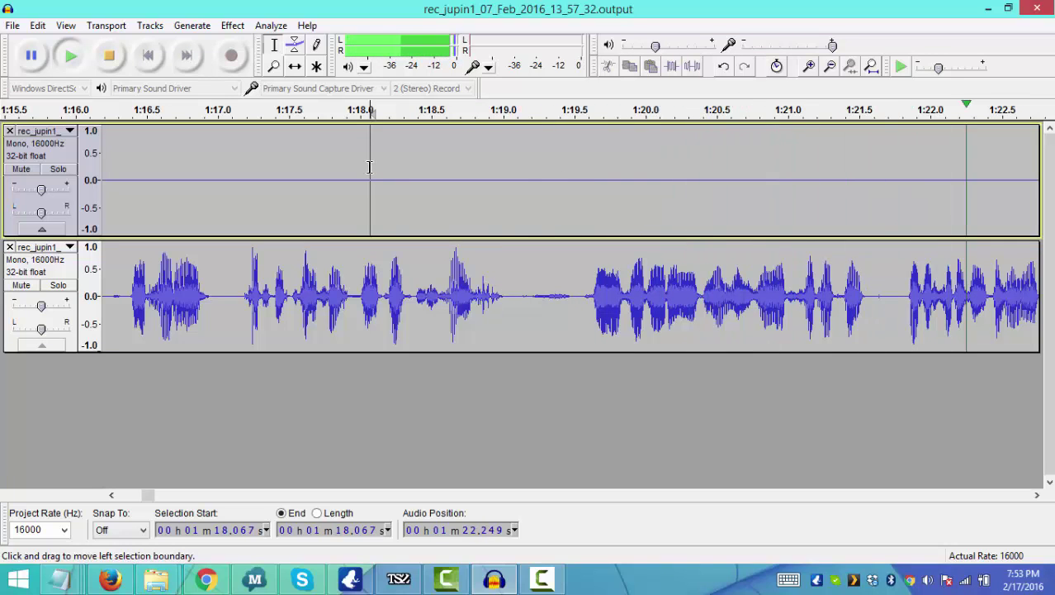
key(space)
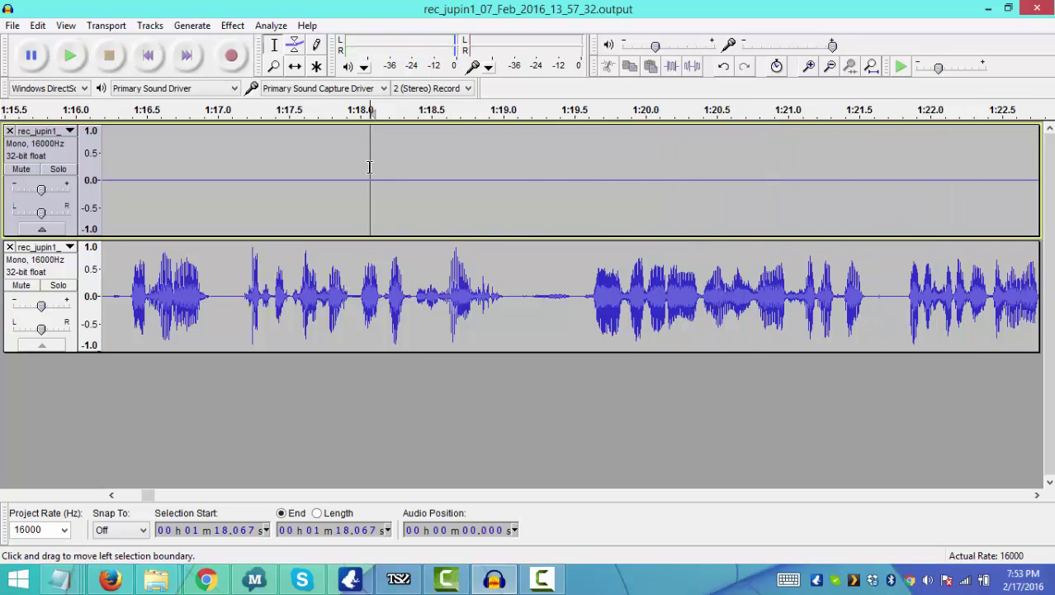
Listen from 1:18.783 to the overlapping speech, and silence the noise from 1:25.371 to 1:26.743 on the upper track.
click(472, 184)
key(space)
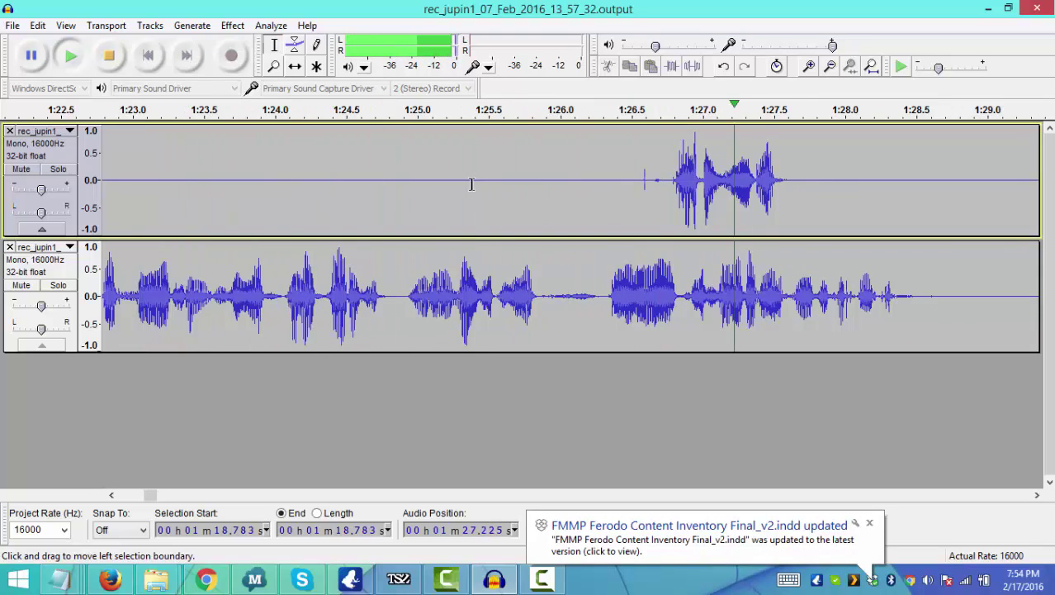
key(space)
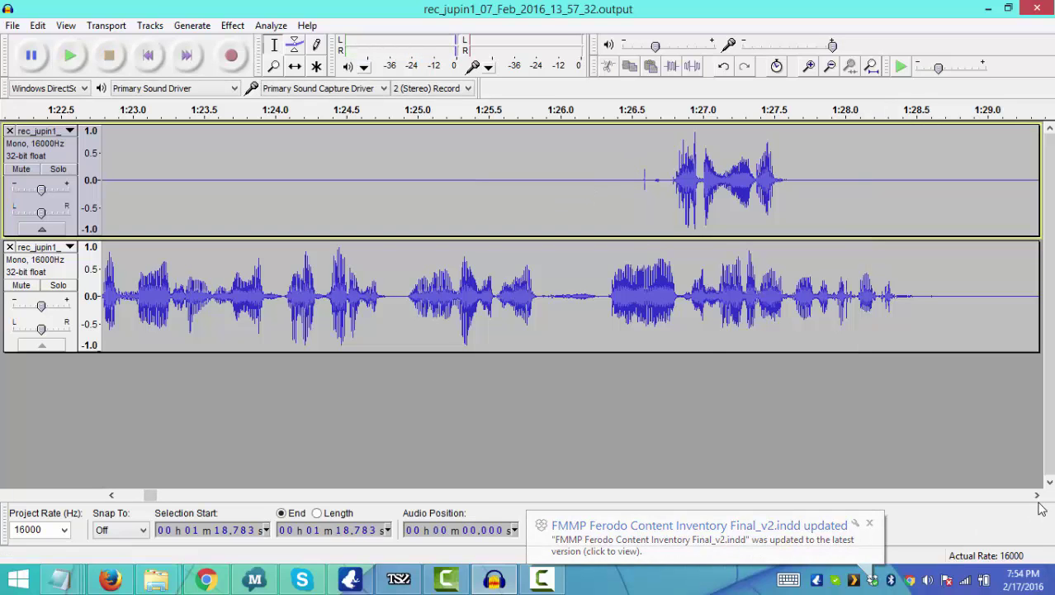
drag(1040, 496, 1040, 495)
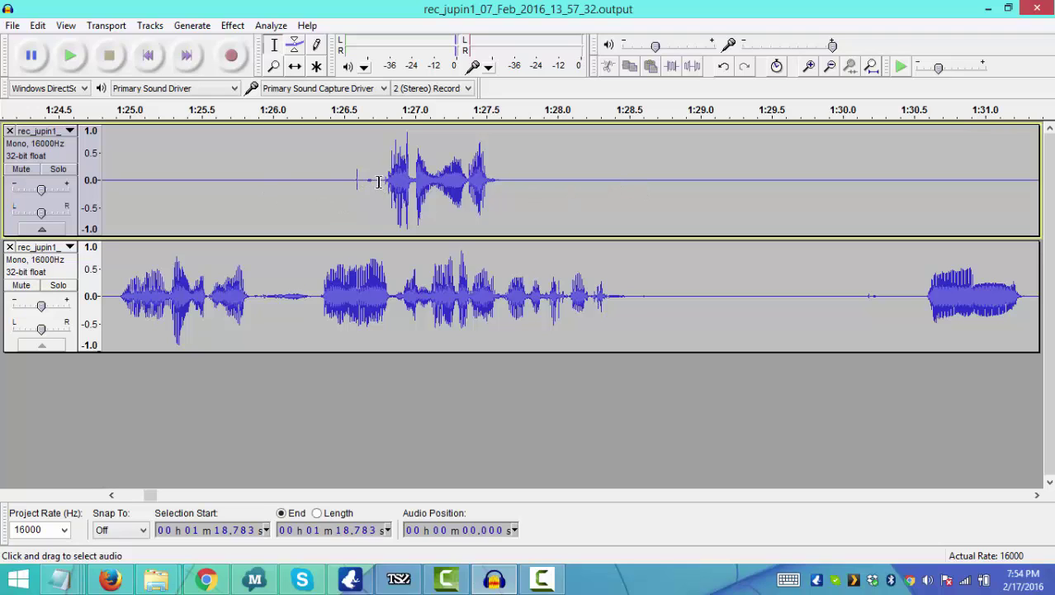
mouse_move(316, 163)
mouse_down()
mouse_move(217, 116)
mouse_move(141, 104)
mouse_move(182, 108)
mouse_up()
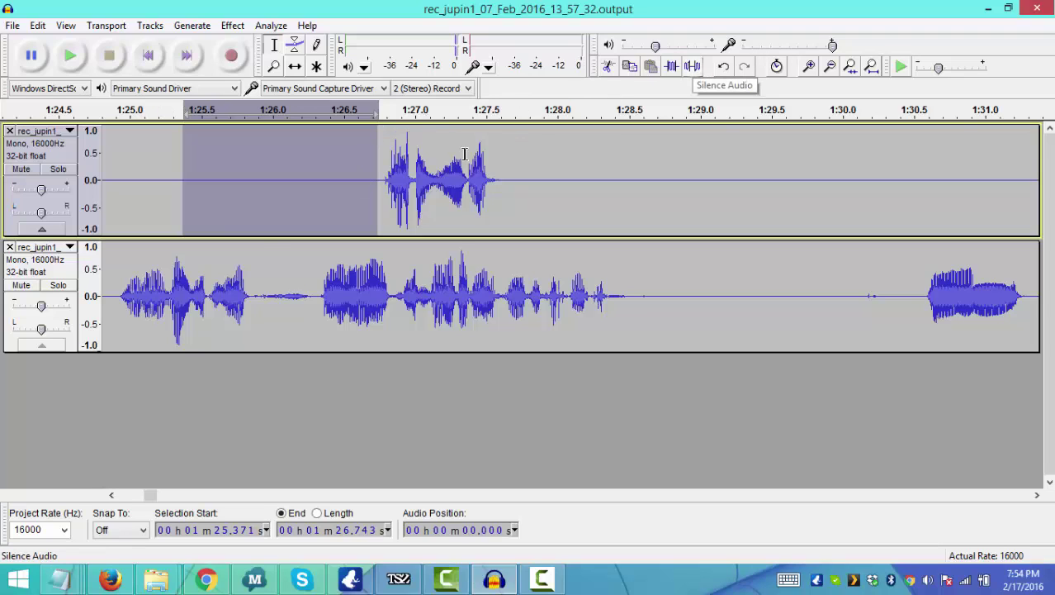
Copy the upper track's silence from 1:25.387 to 1:26.401 and paste it at 1:26.650 and 1:27.616 to delay the overlapping speech.
drag(329, 203, 184, 163)
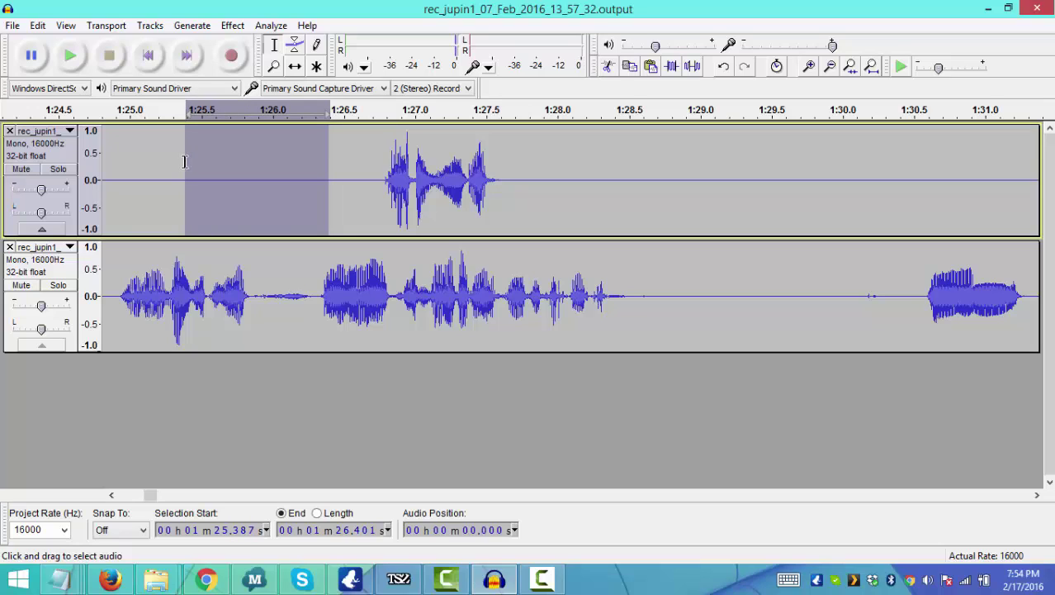
click(364, 189)
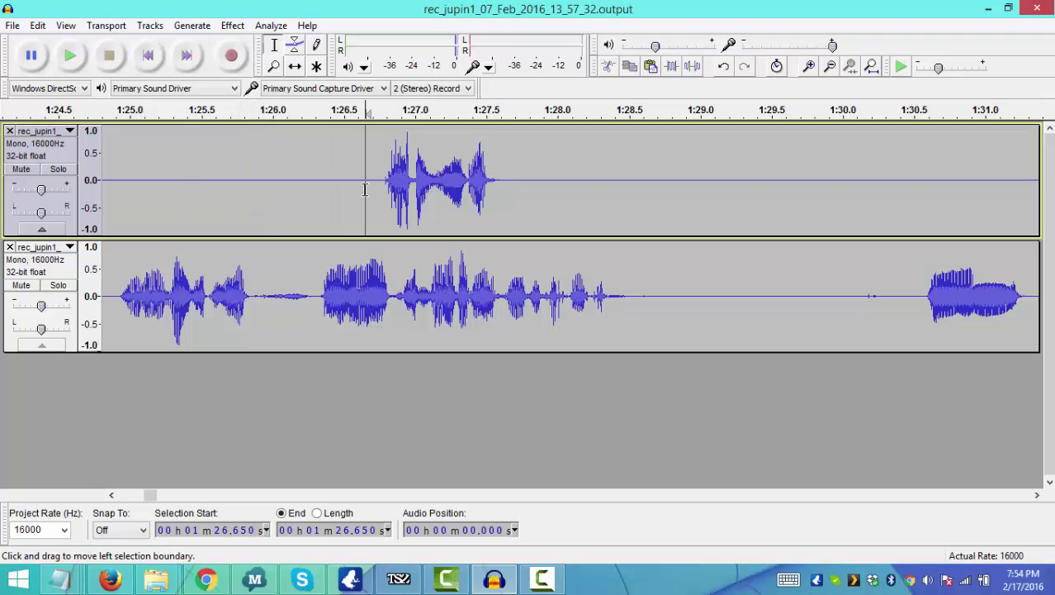
key(ctrl+v)
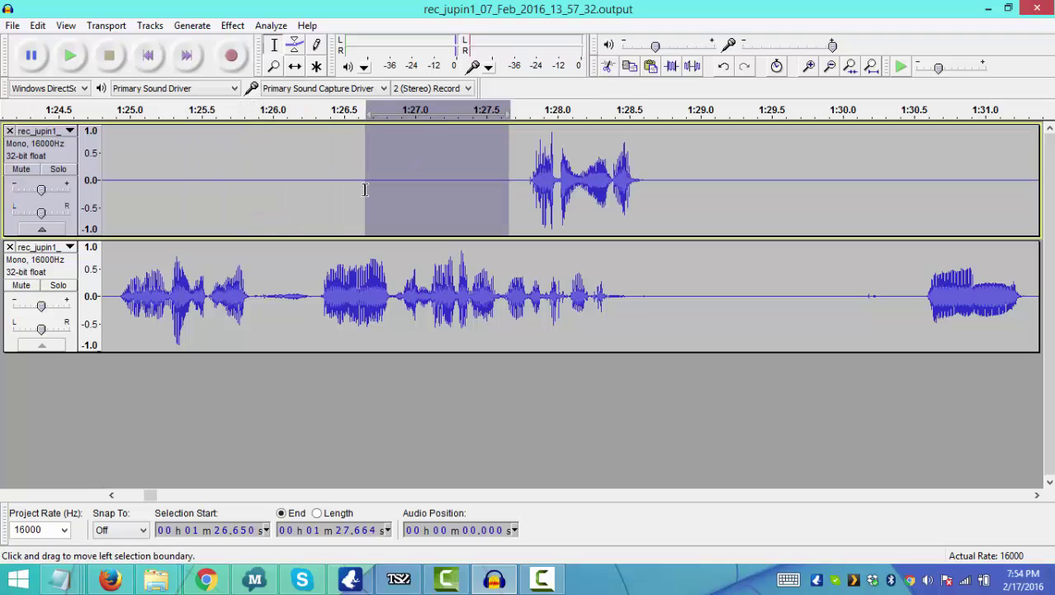
click(502, 190)
key(ctrl+v)
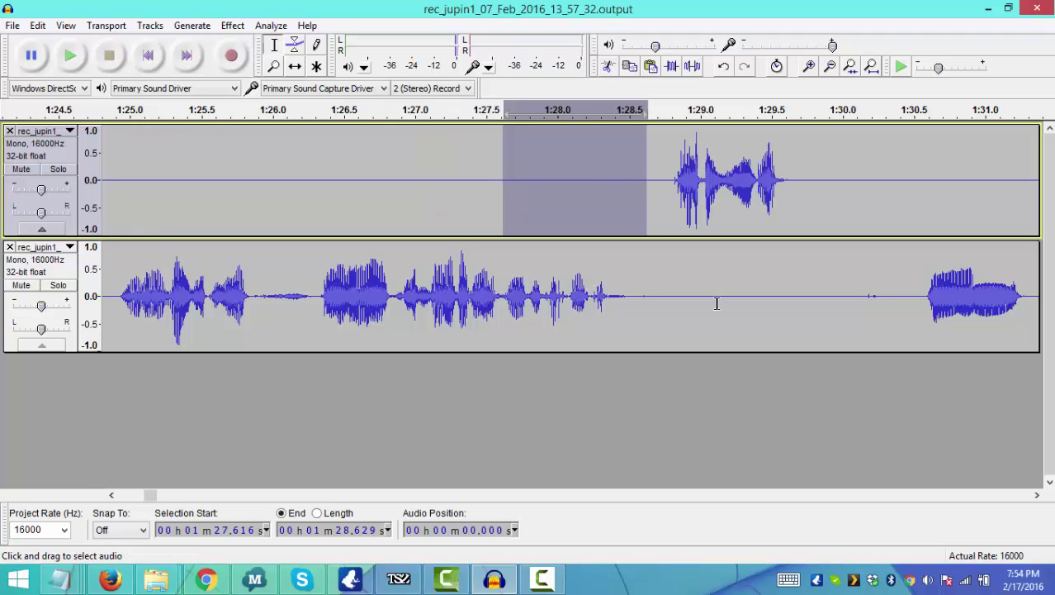
Play back the separated speech from 1:26.873, and listen to the lower track's filler sound from 1:30.424.
click(396, 189)
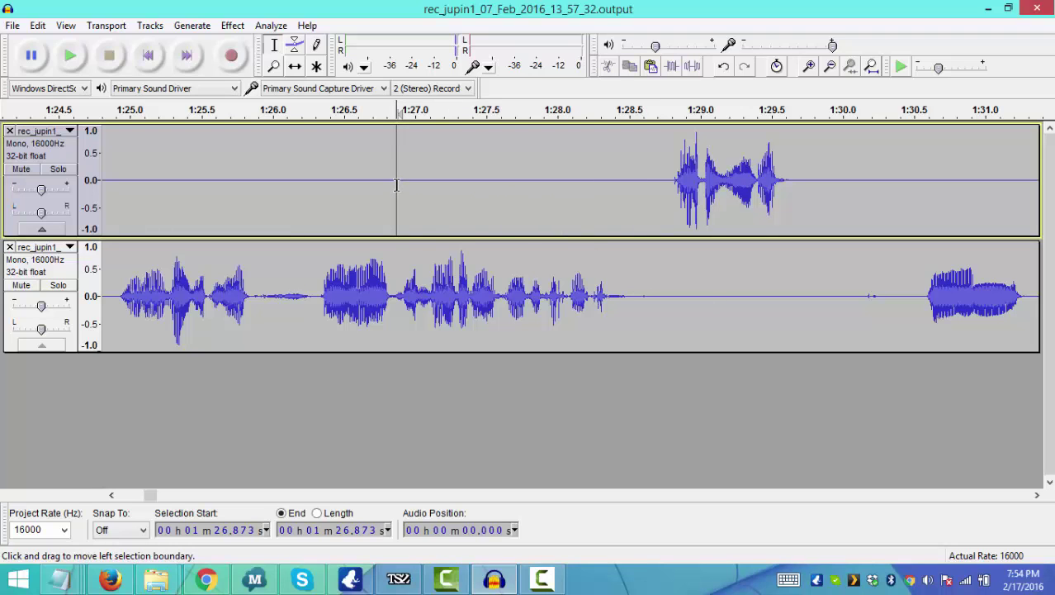
key(space)
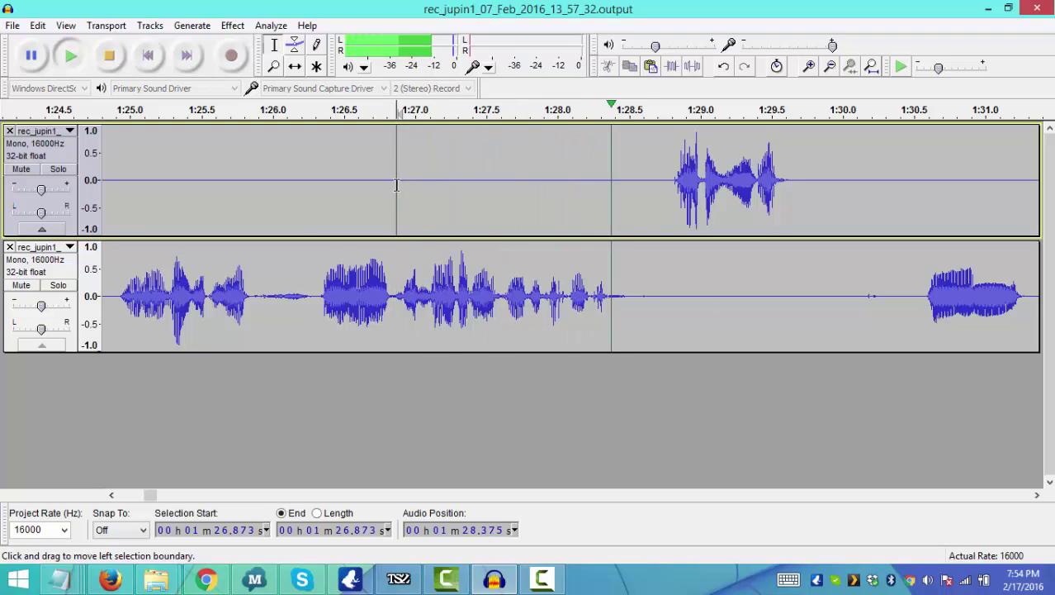
key(space)
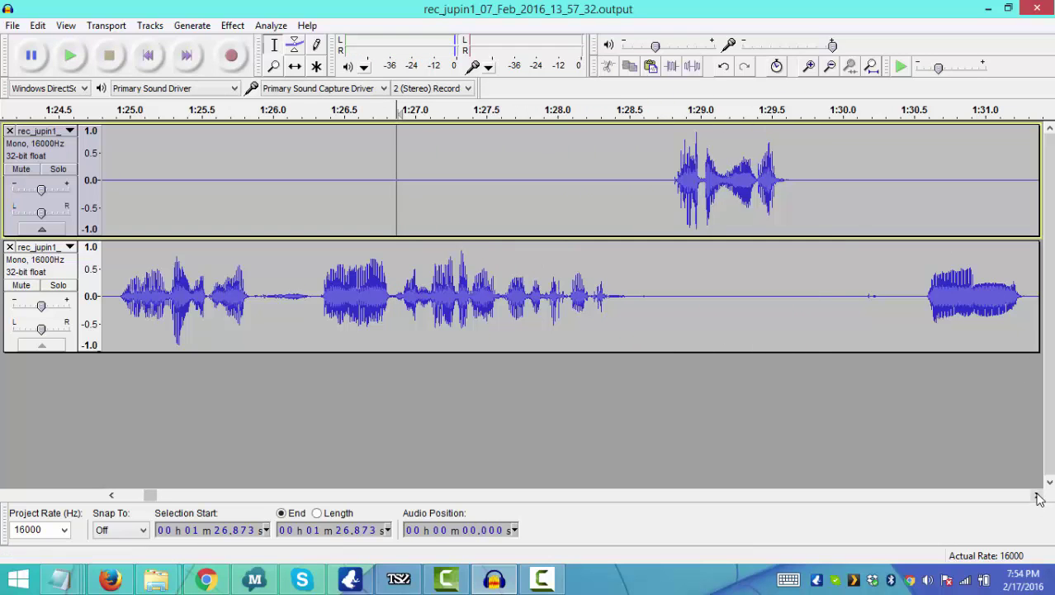
drag(1038, 496, 1039, 497)
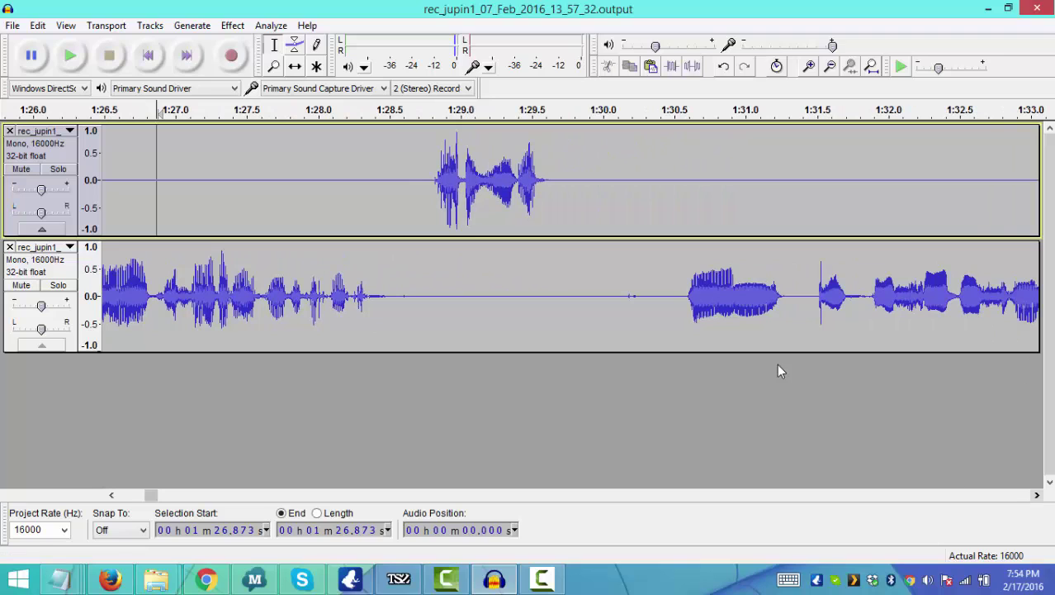
click(663, 299)
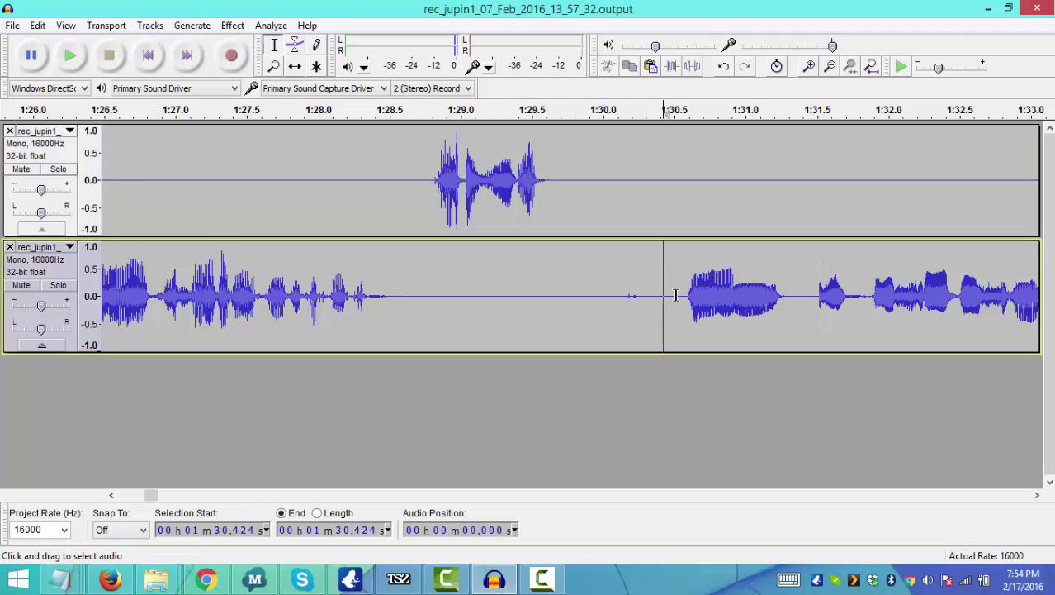
key(space)
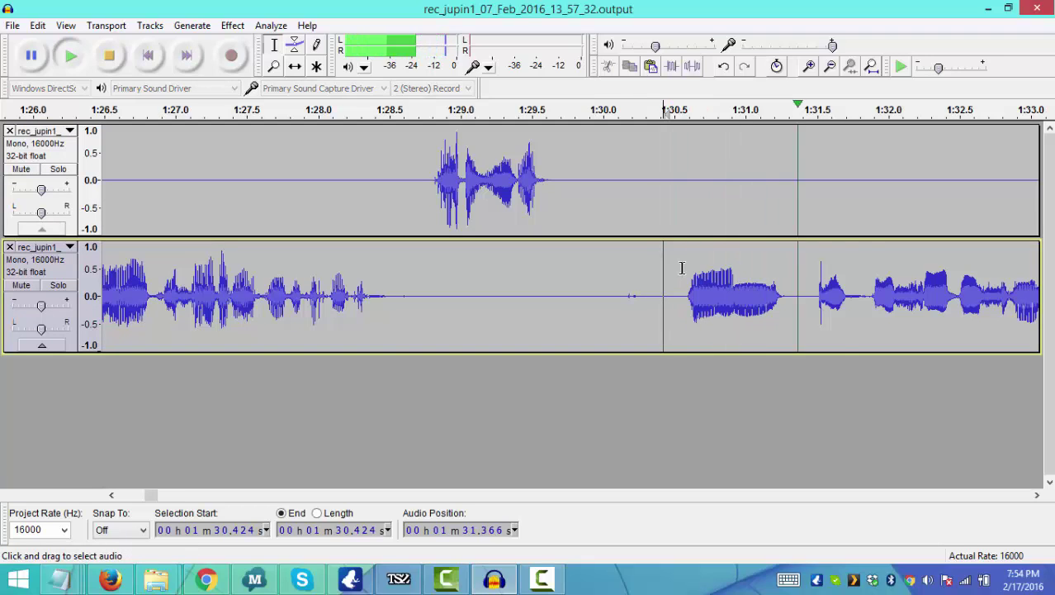
key(space)
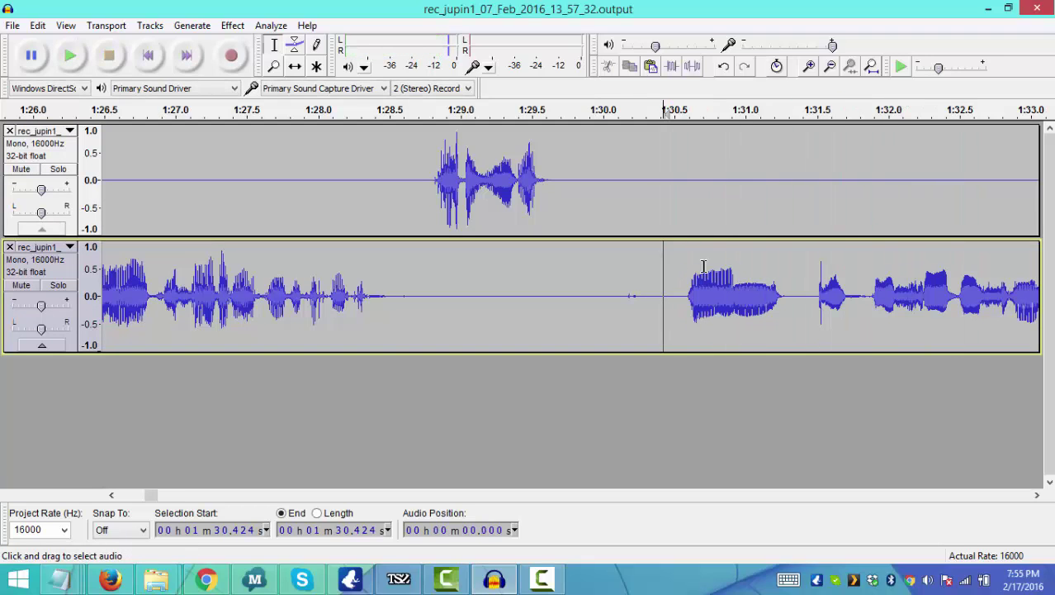
Delete the passage from 1:28.798 to 1:31.351 on both tracks, and listen onward from 1:27.588 for the next unwanted passage.
drag(796, 165, 430, 145)
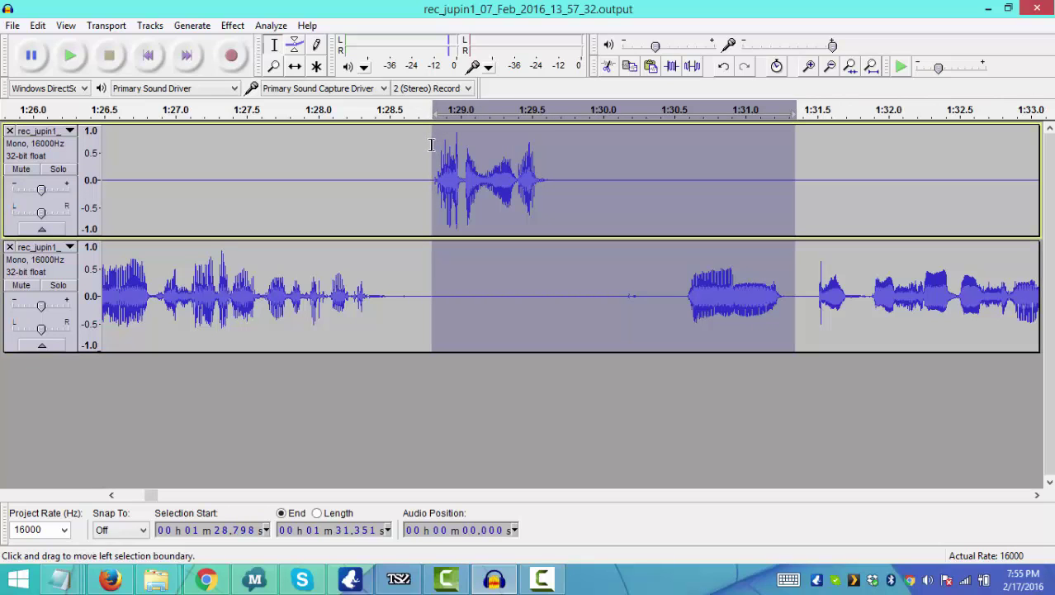
key(Delete)
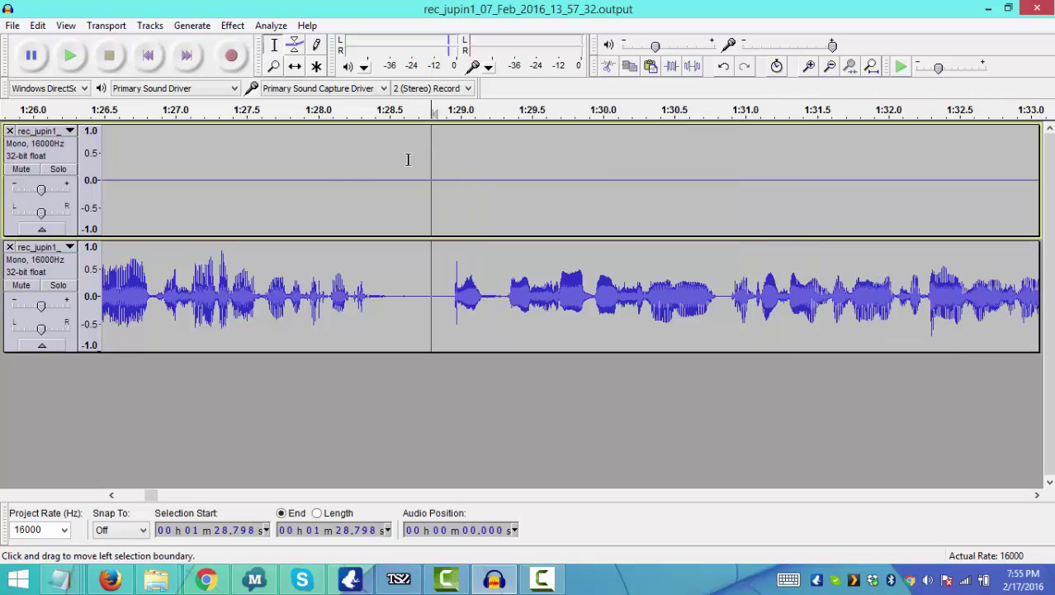
click(259, 169)
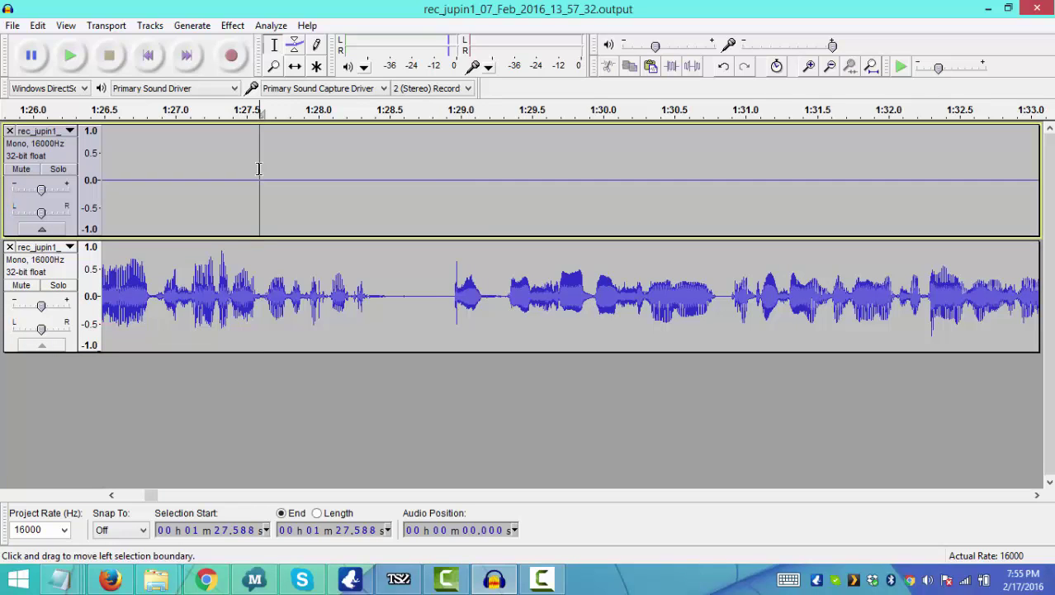
key(space)
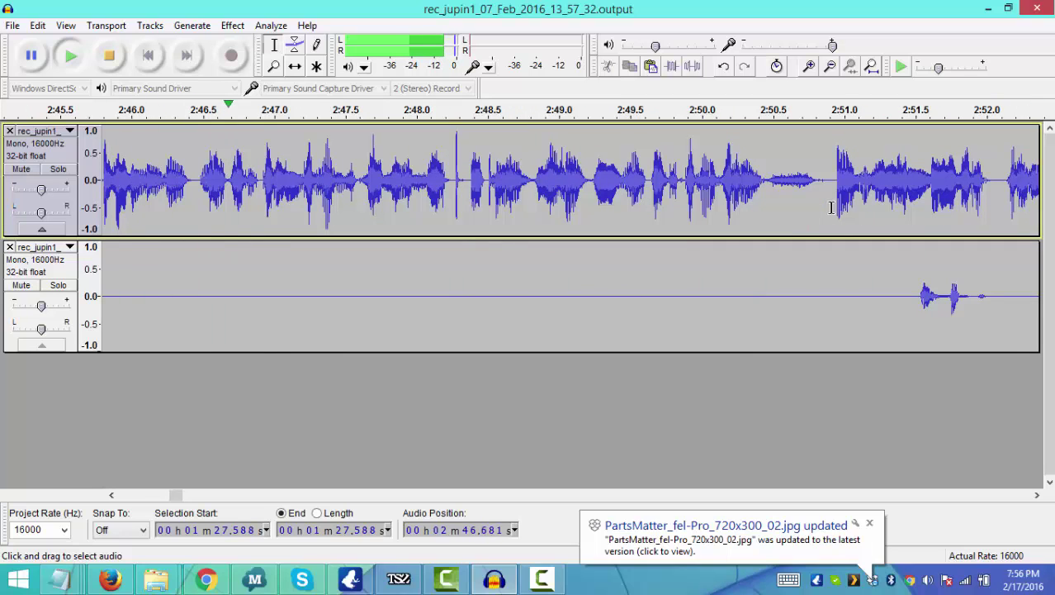
click(246, 287)
drag(178, 199, 95, 199)
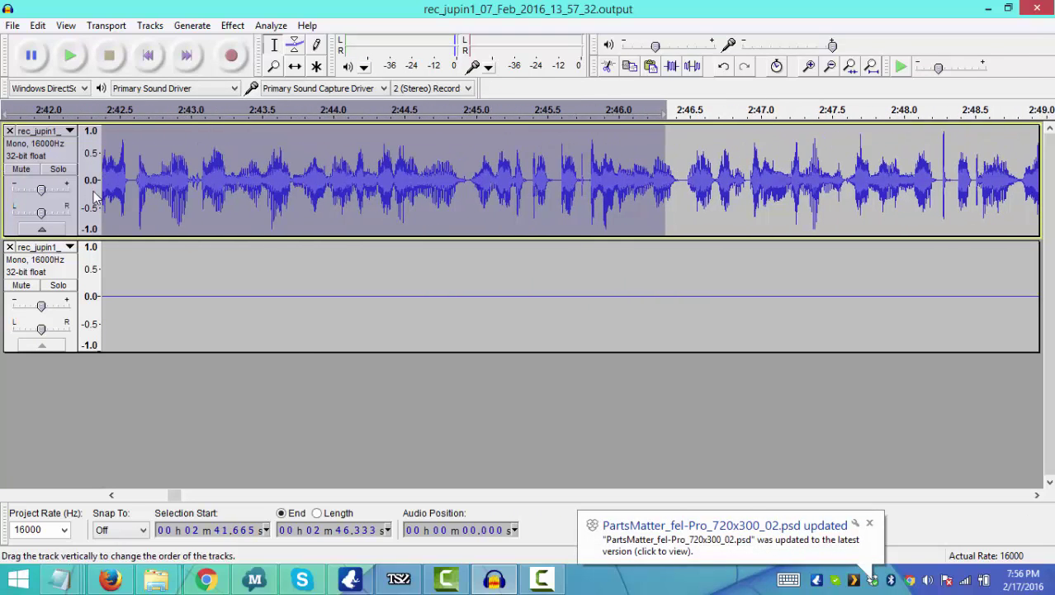
double_click(308, 207)
key(space)
key(space)
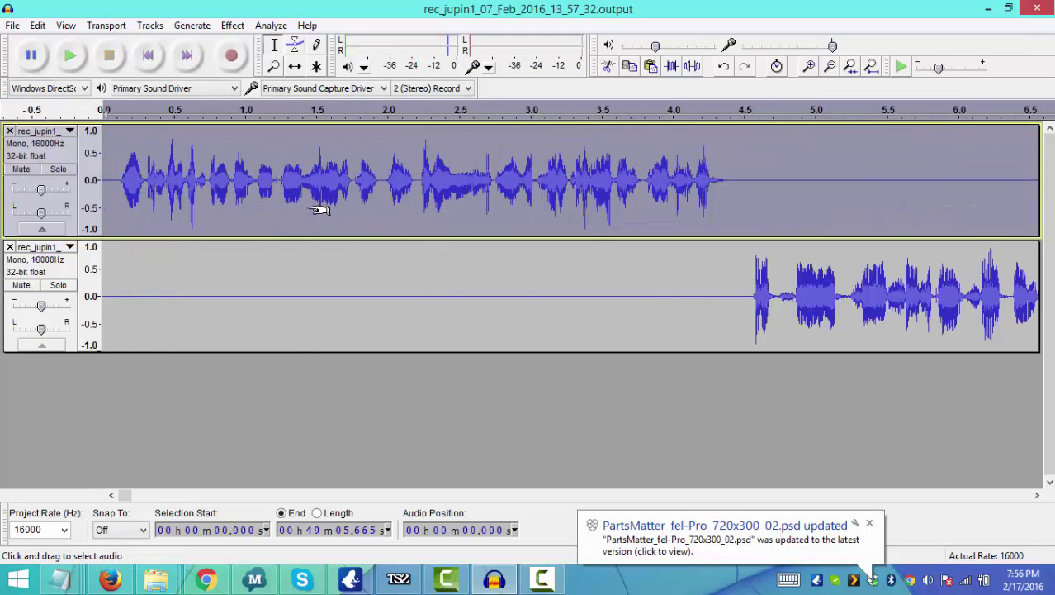
Undo the last deletion, and delete the passage from 1:28.798 to 1:31.351 on both tracks again.
drag(315, 210, 321, 210)
key(ctrl+e)
key(space)
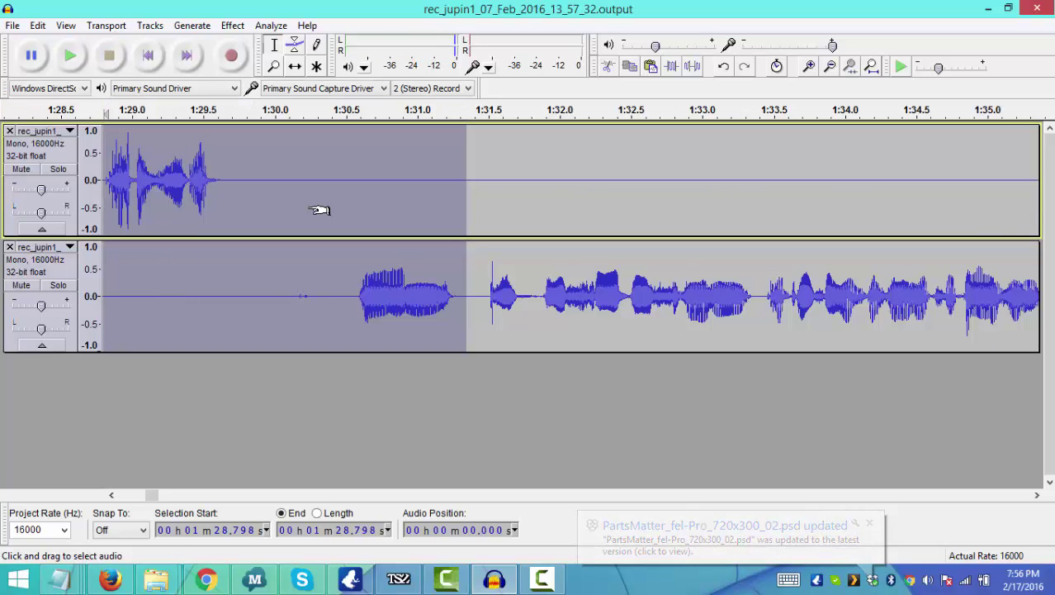
key(Delete)
scroll(941, 495, right, 10)
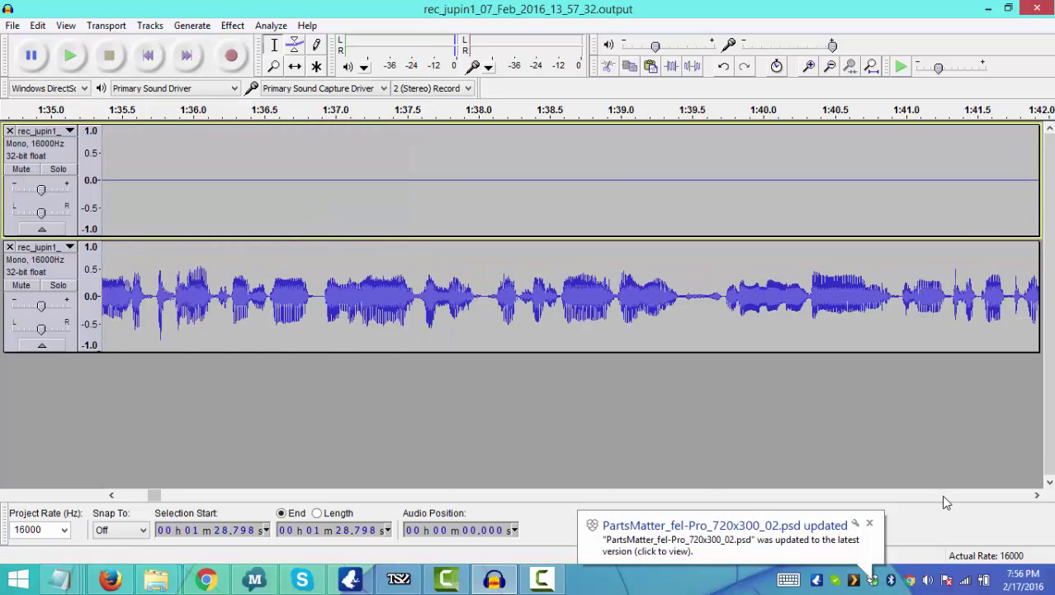
Move ahead in the recording and listen from 2:31.737 and 2:45.829 for the next passage that needs cleaning.
scroll(943, 496, right, 8)
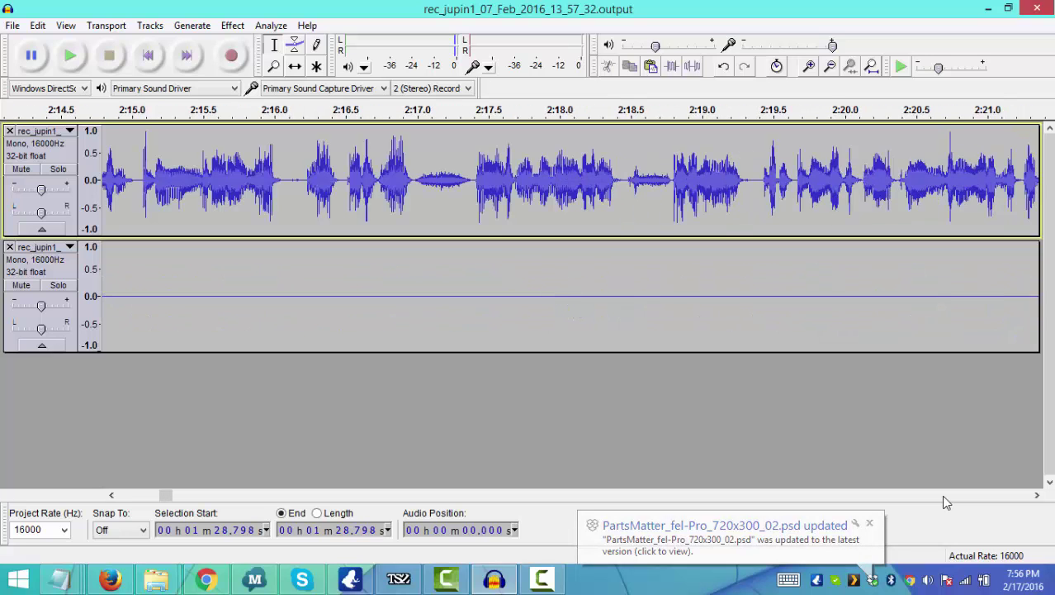
click(644, 283)
key(space)
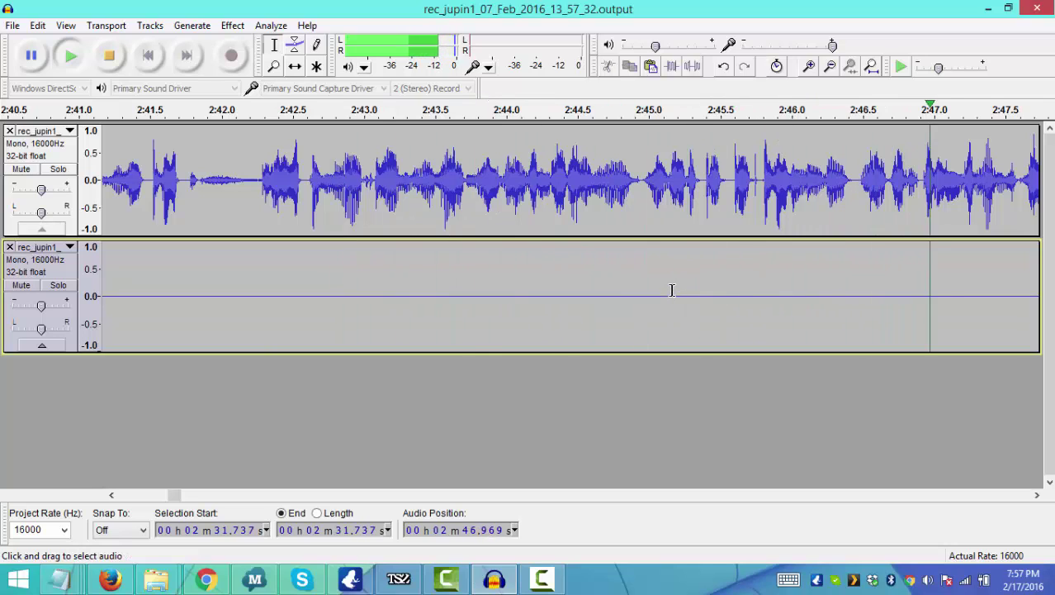
click(767, 314)
key(space)
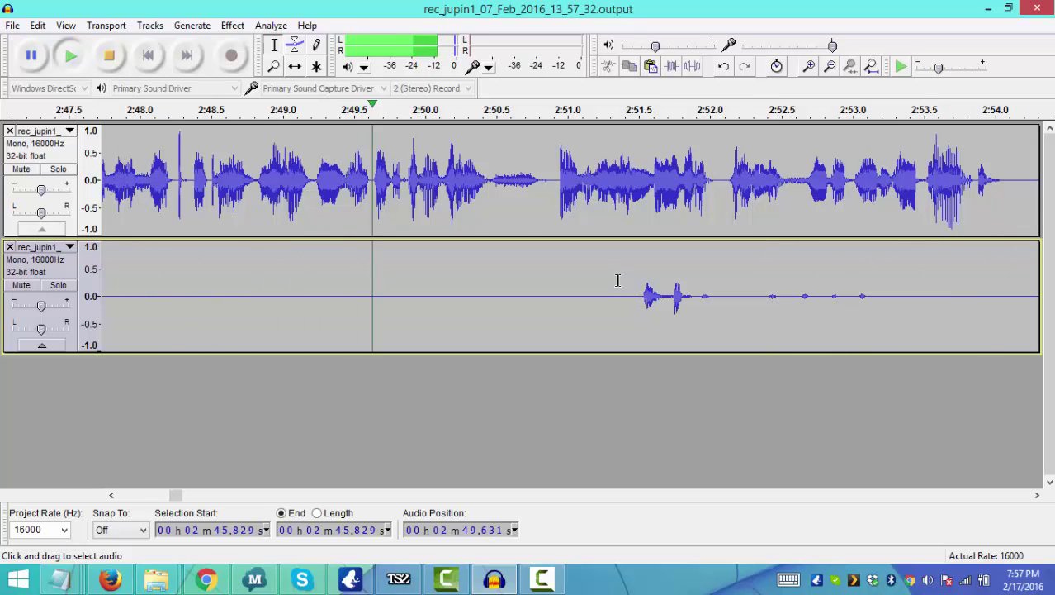
Listen to the lower track's sounds from 2:51.099 to 2:54.754, with the upper track temporarily muted, and silence that range.
drag(581, 293, 894, 285)
key(space)
key(space)
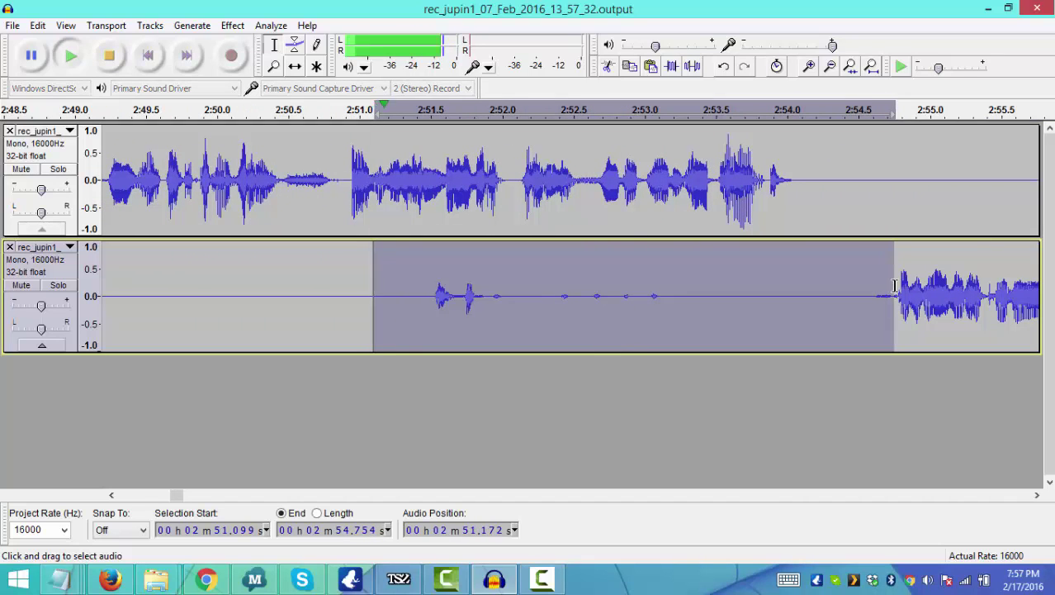
key(space)
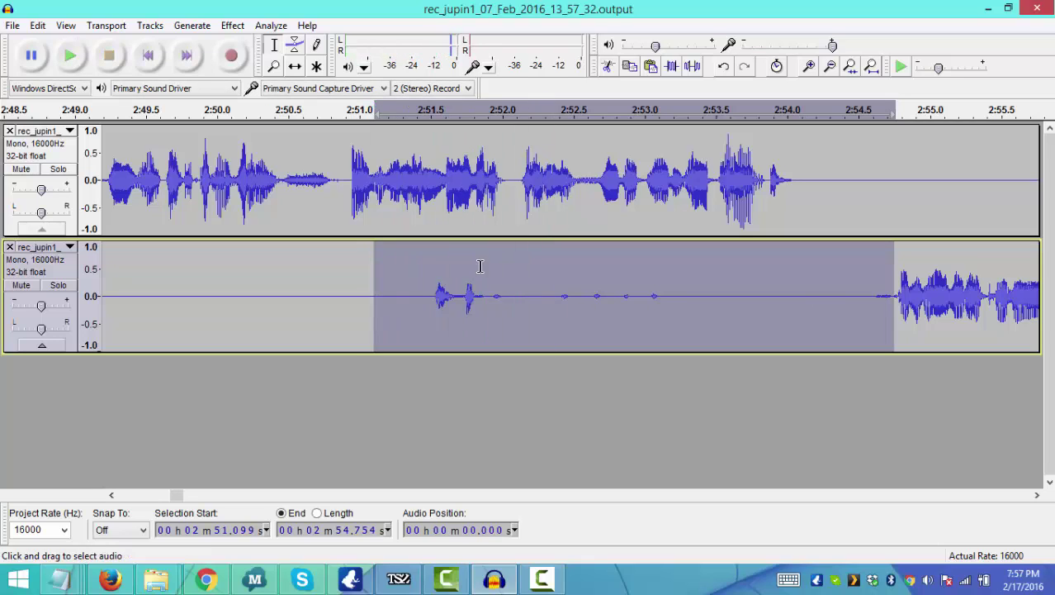
click(21, 169)
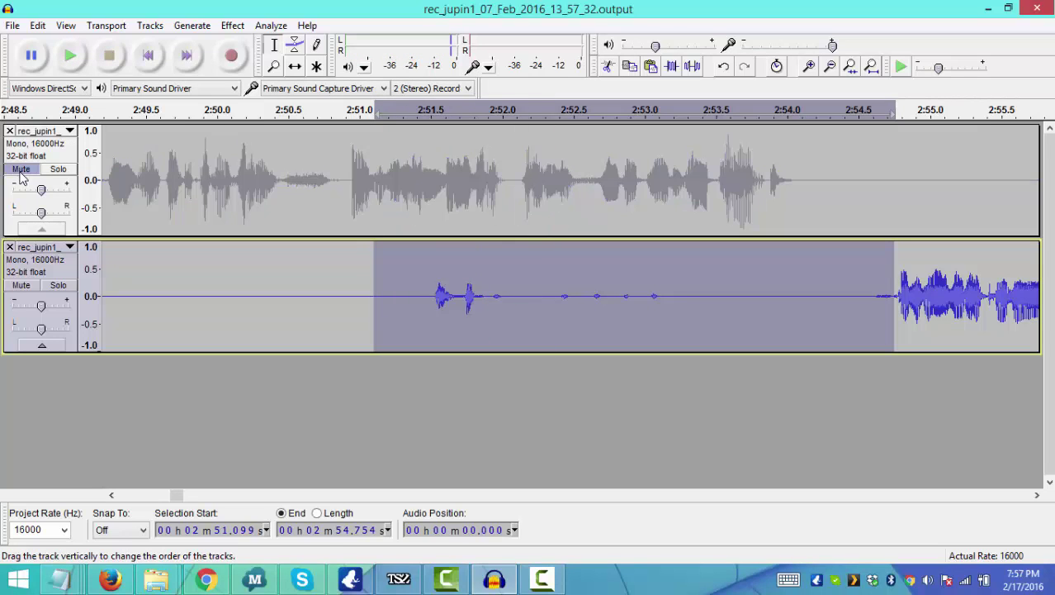
key(space)
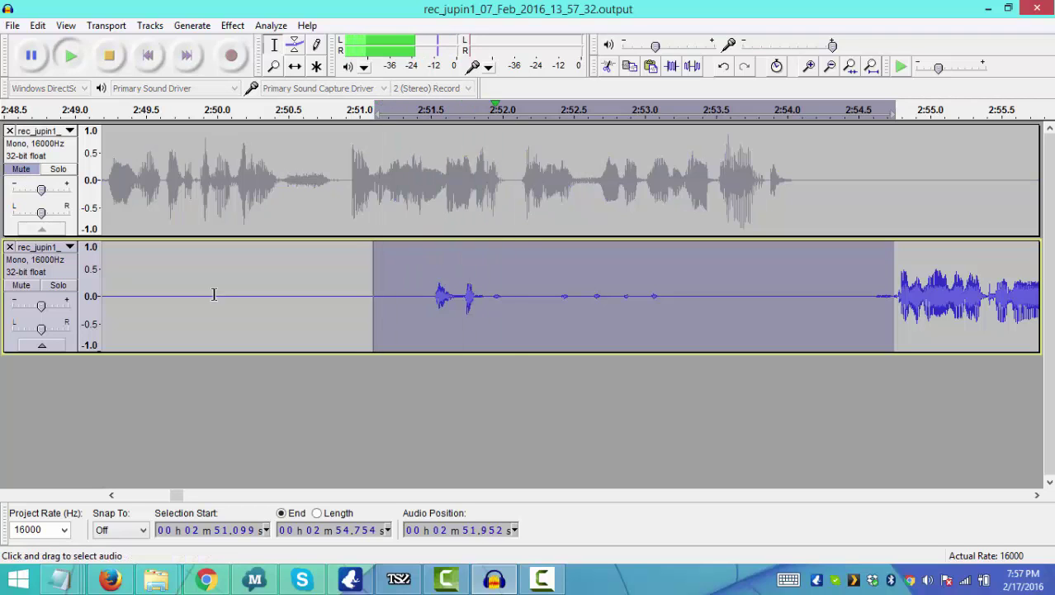
key(space)
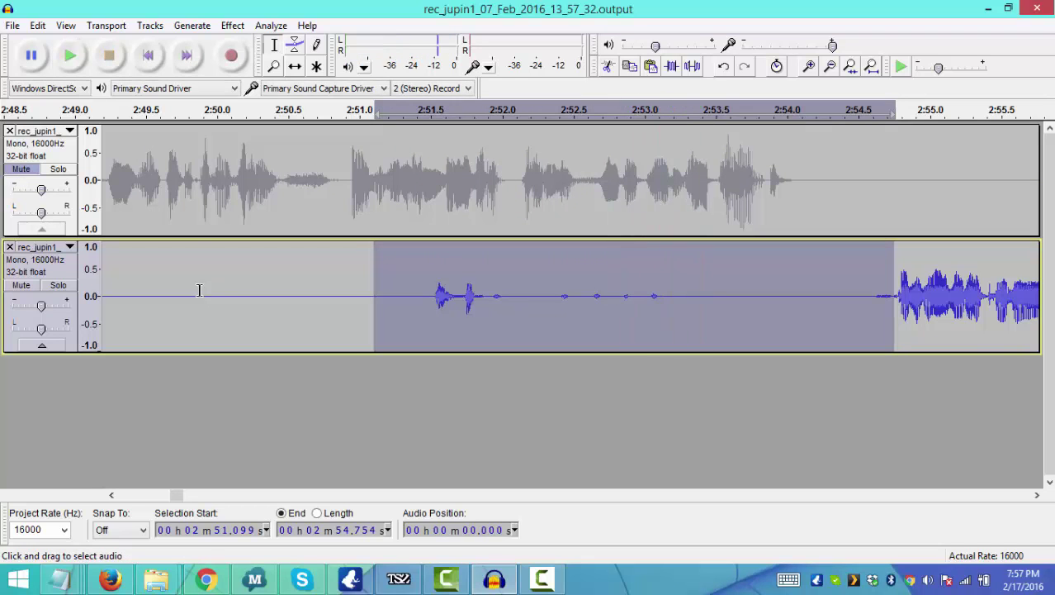
click(25, 172)
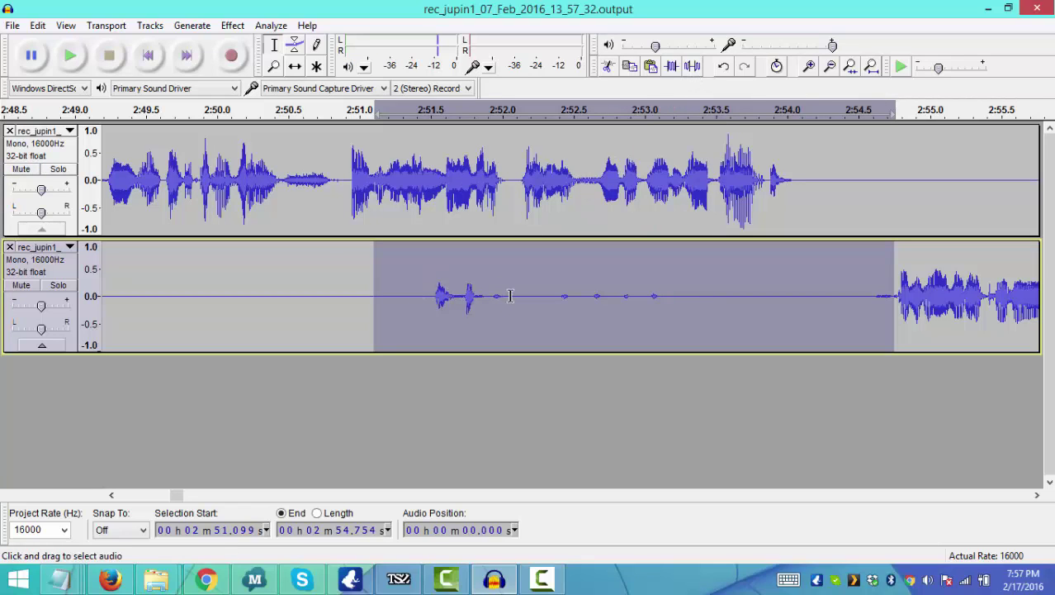
click(694, 68)
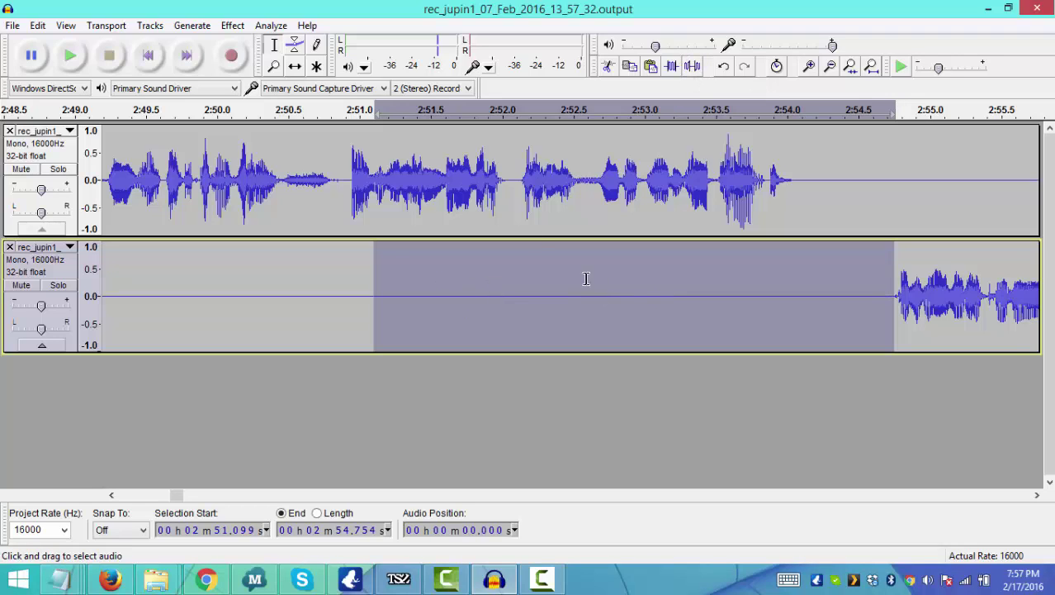
Play back the pause from 2:53.854, and delete the silence from 2:54.255 to 2:54.640 on both tracks.
click(766, 268)
key(space)
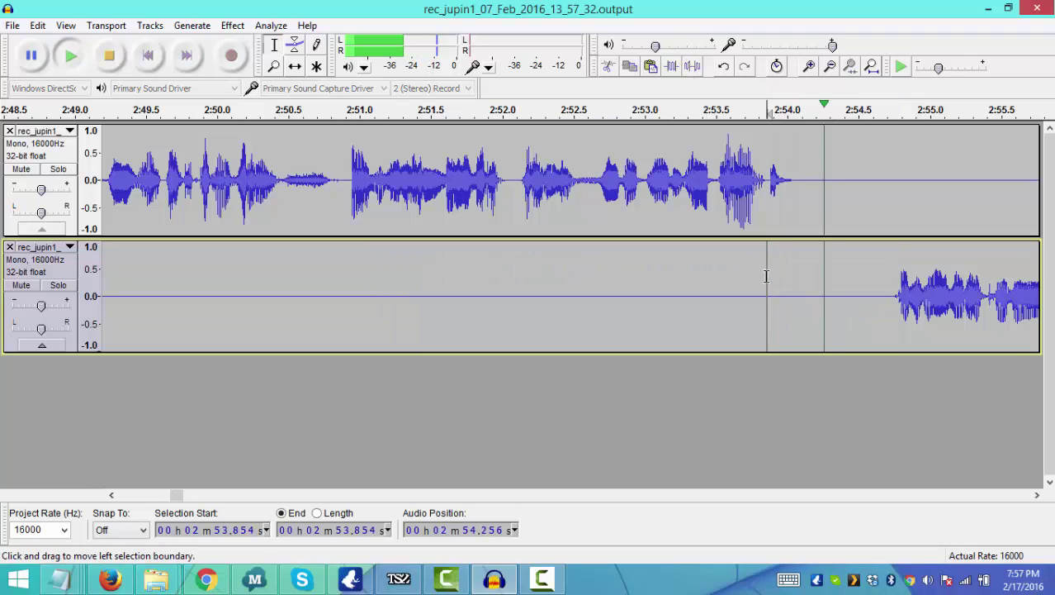
key(space)
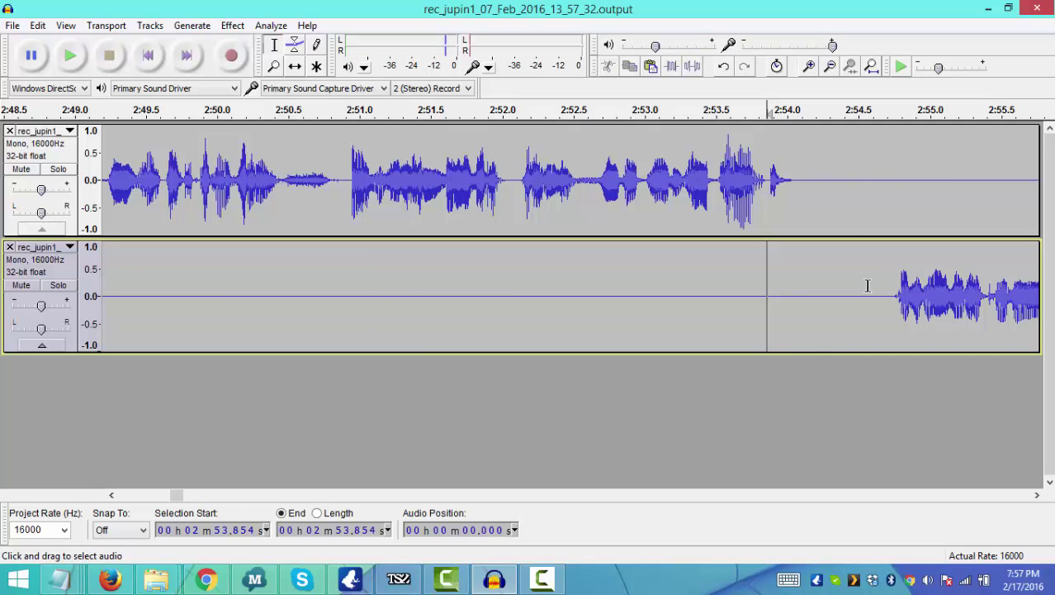
drag(878, 291, 823, 163)
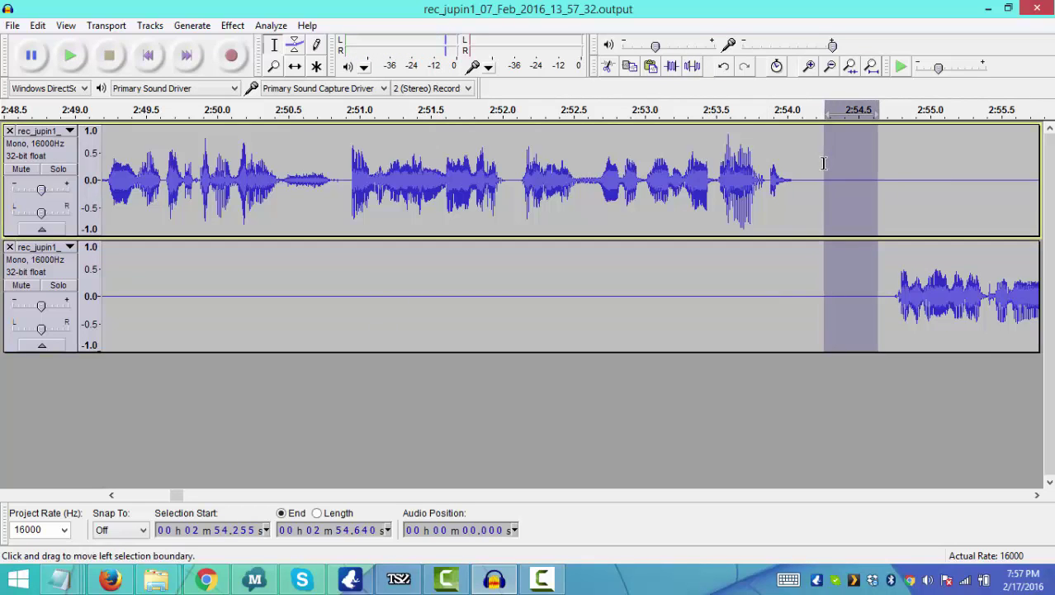
key(Delete)
Listen onward from 2:53.073, and replay the lower track's speech from 3:02.334 and 3:04.893 to locate unwanted speech.
click(655, 331)
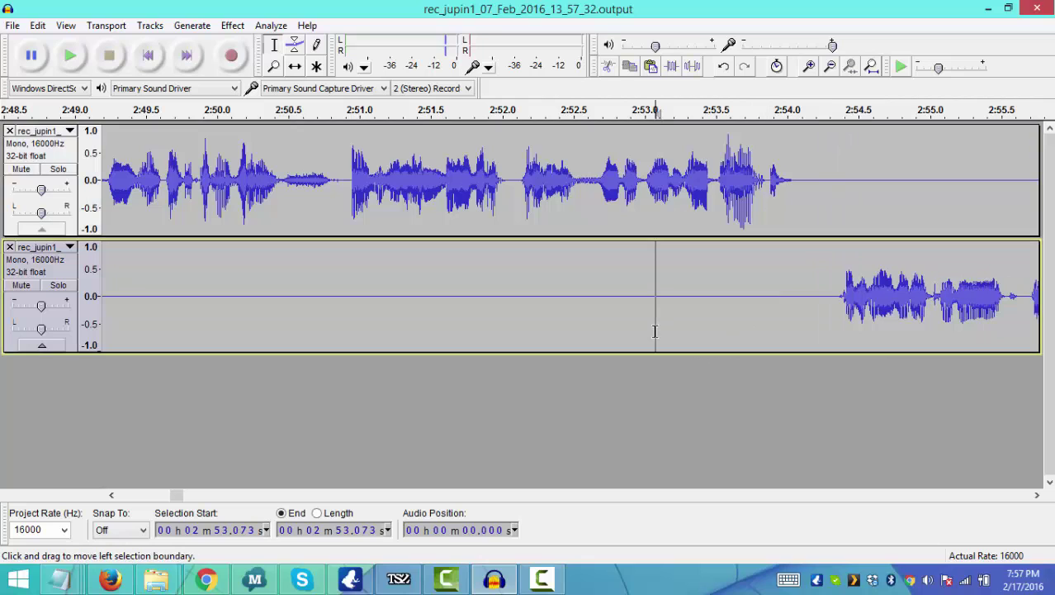
key(space)
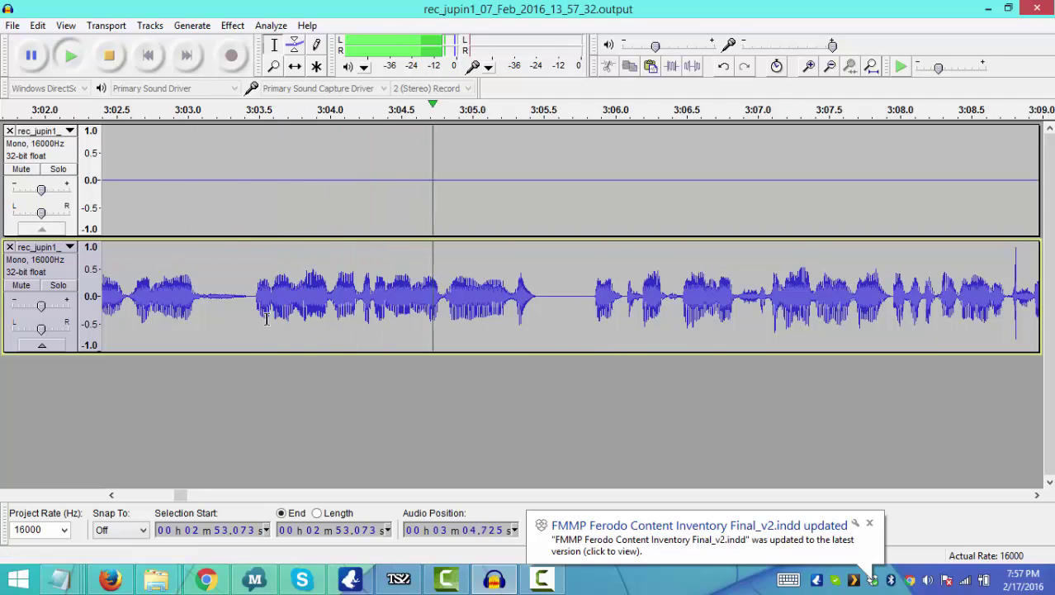
key(space)
drag(245, 287, 357, 212)
key(space)
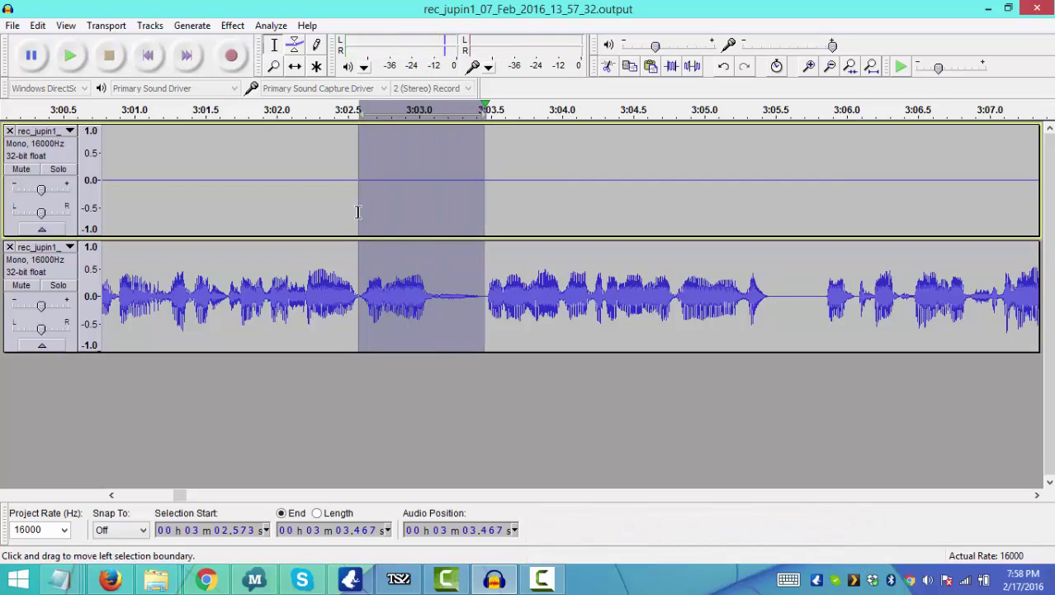
click(324, 196)
key(space)
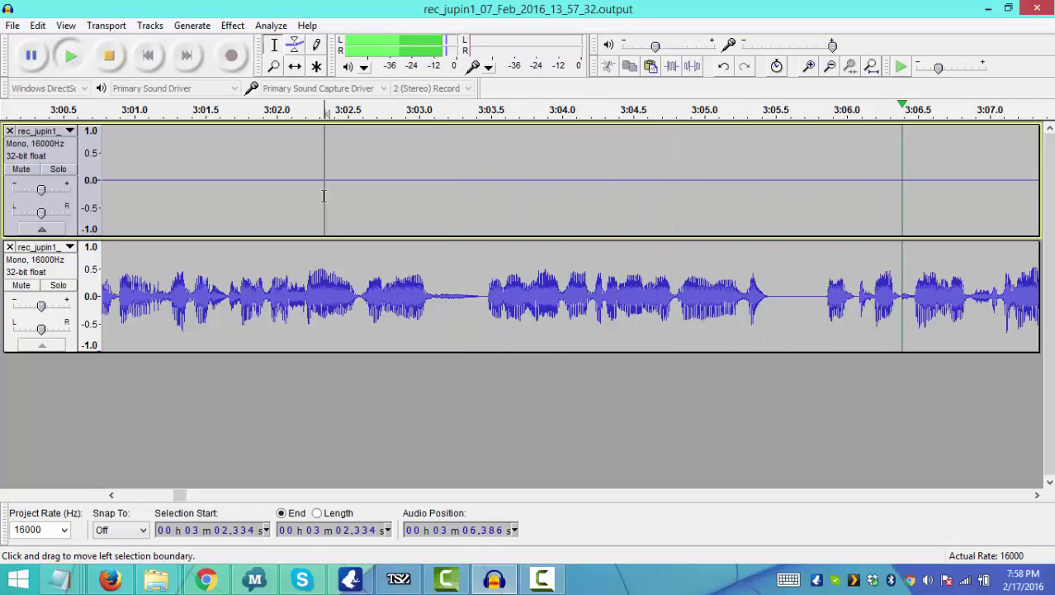
key(space)
click(689, 282)
key(space)
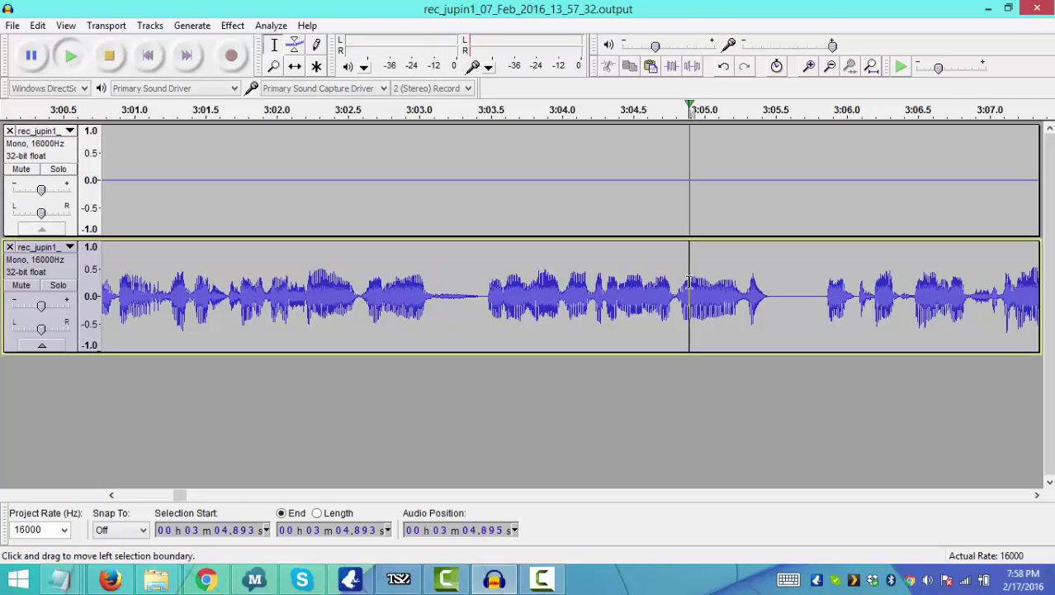
key(space)
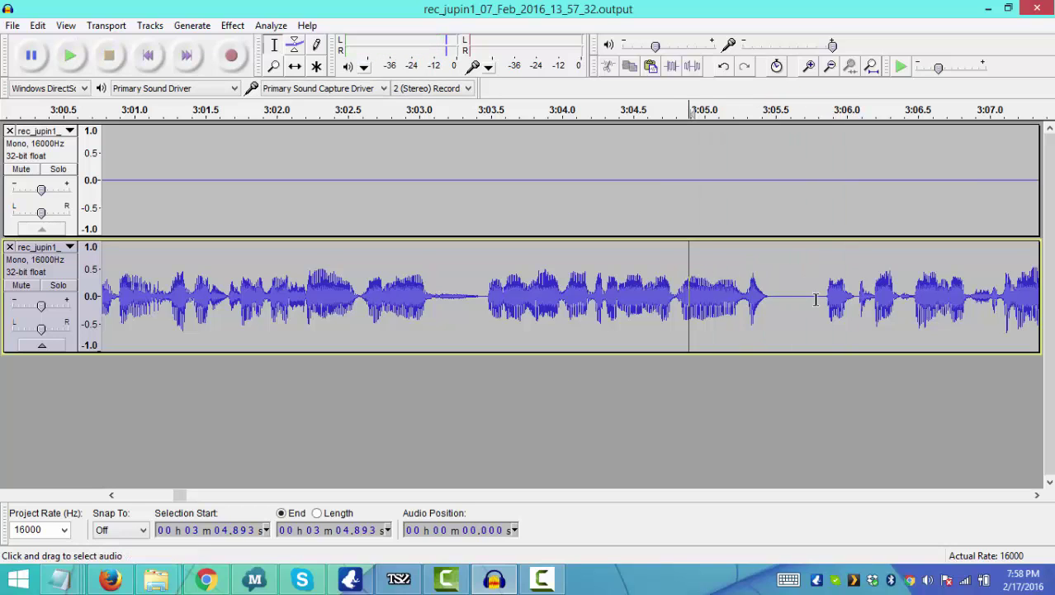
Mark the gap in the lower track's speech, and delete the passage from 3:05.343 to 3:05.875 on both tracks.
drag(826, 295, 731, 177)
drag(853, 306, 740, 172)
key(space)
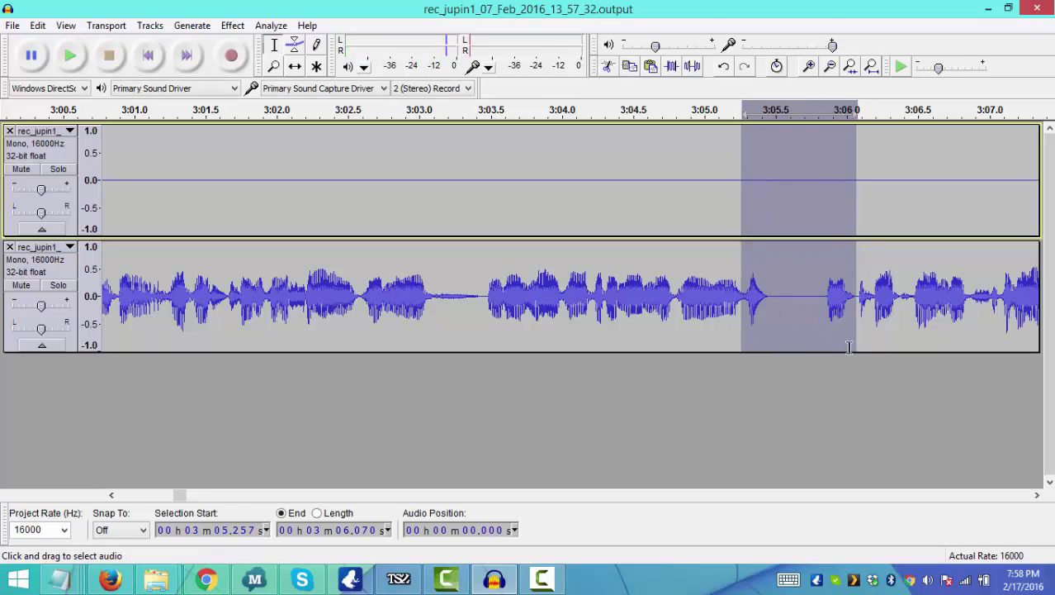
drag(828, 299, 756, 168)
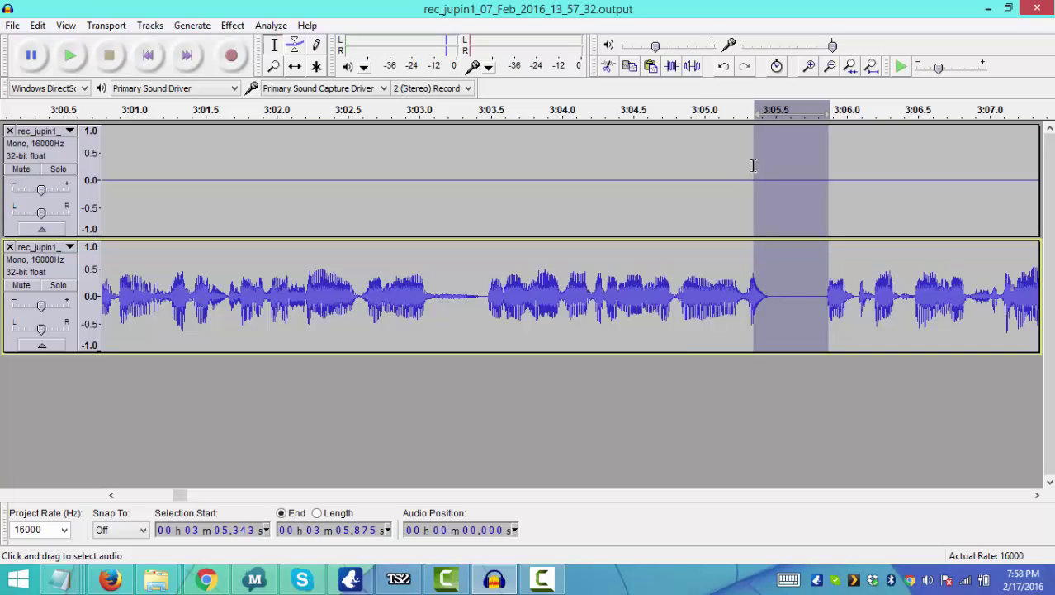
click(754, 165)
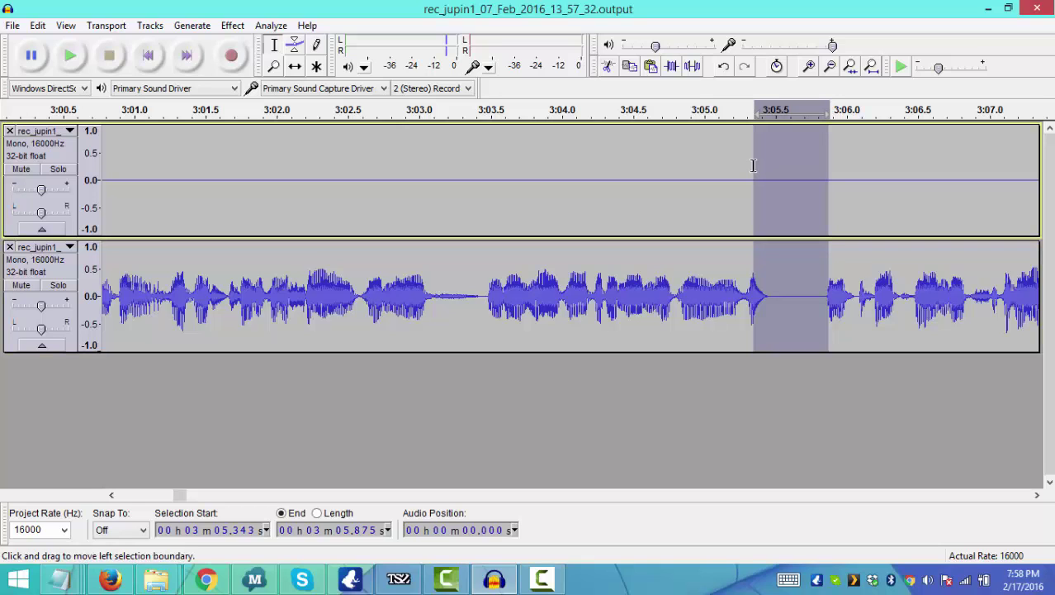
key(Delete)
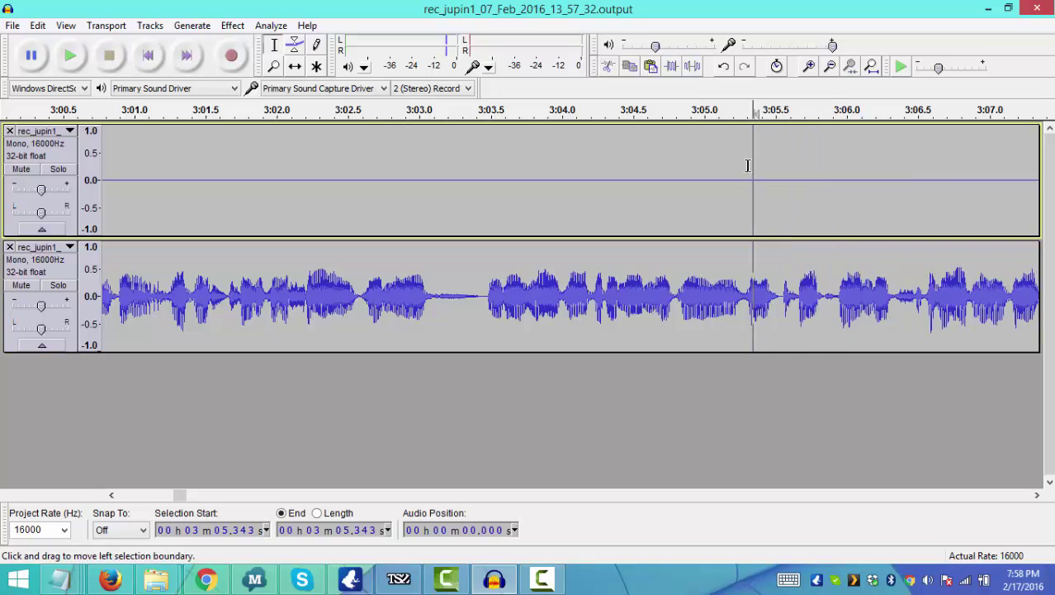
Check the cut by replaying from 3:04.855, and delete the passage from 3:05.273 to 3:05.528 on both tracks.
click(684, 156)
key(space)
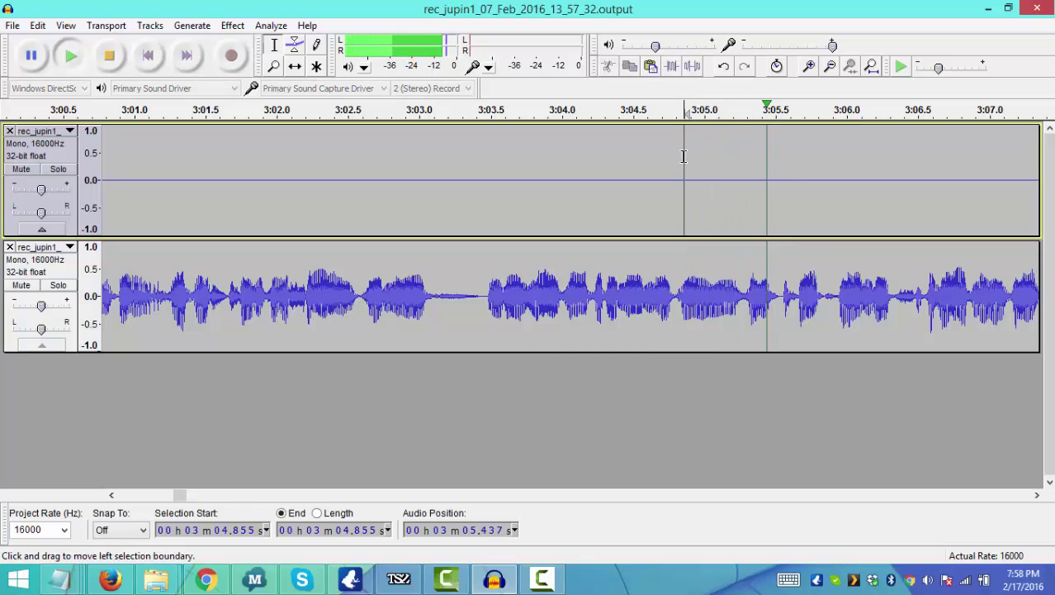
key(space)
key(space)
key(space)
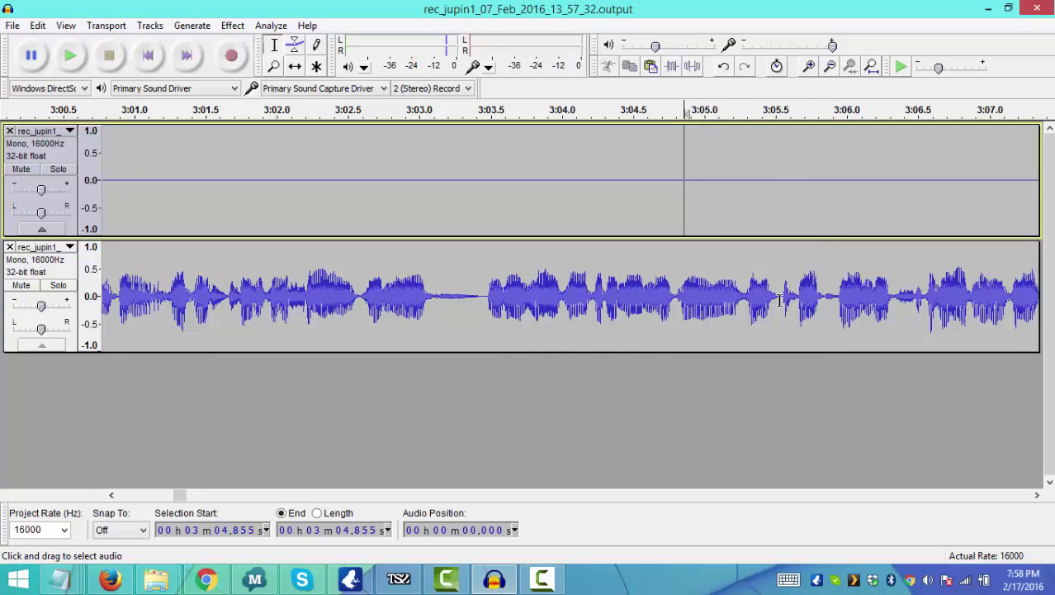
drag(779, 300, 743, 171)
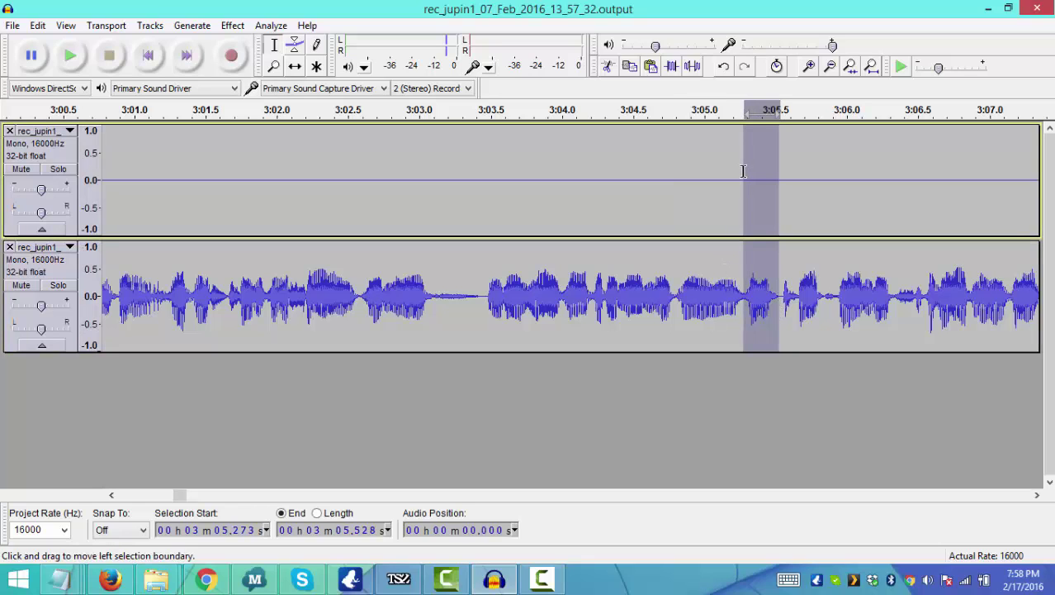
key(Delete)
Play back the edited speech from 3:04.514 and listen onward to the change of speaker.
click(635, 181)
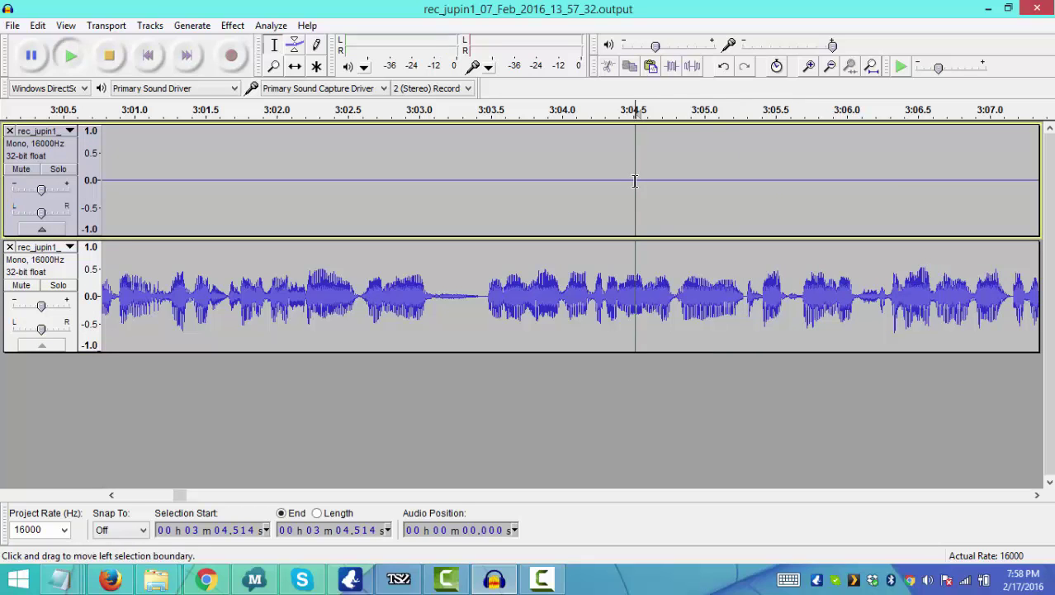
key(space)
key(space)
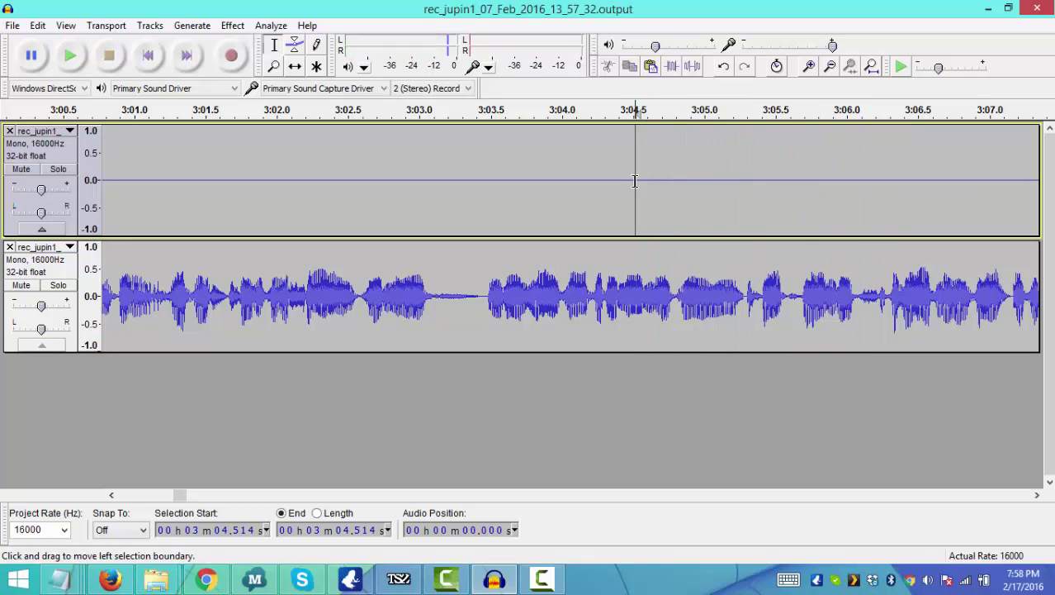
key(space)
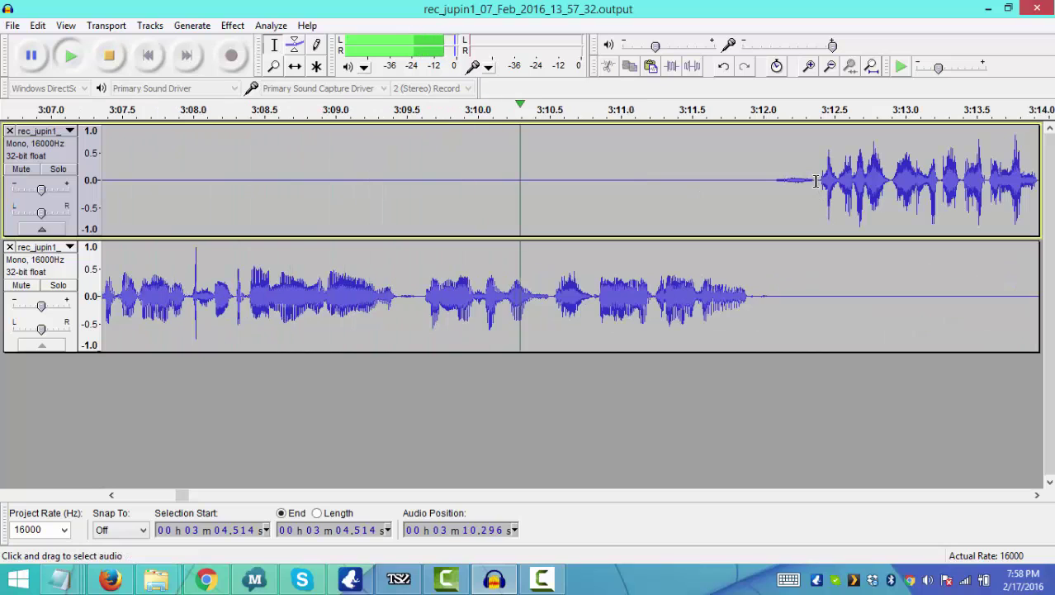
Listen to the faint noise before the upper track's speech, and silence both tracks from 3:12.034 to 3:12.370.
drag(816, 180, 768, 290)
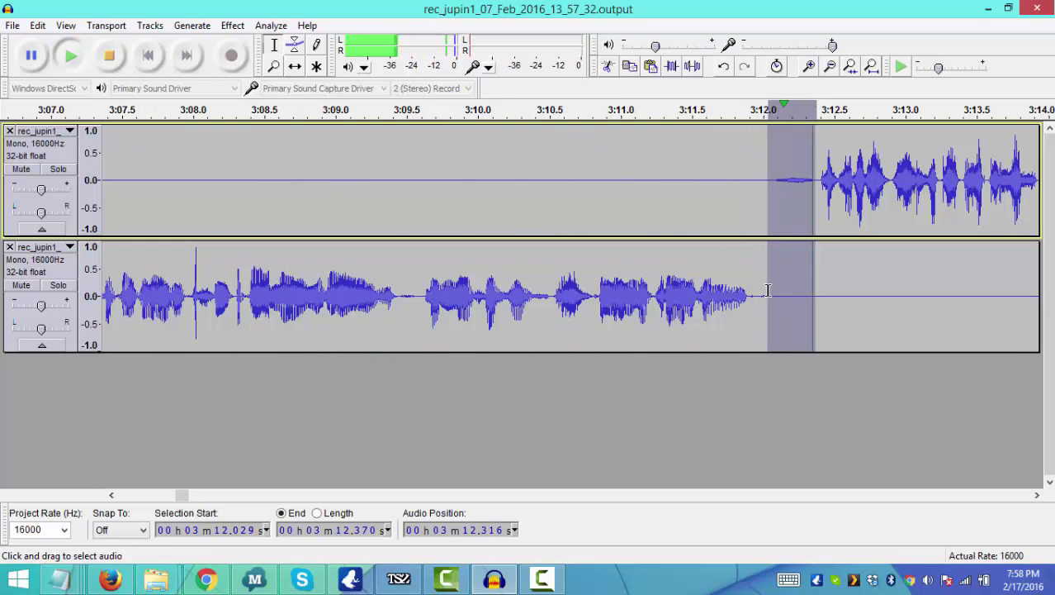
key(space)
key(space)
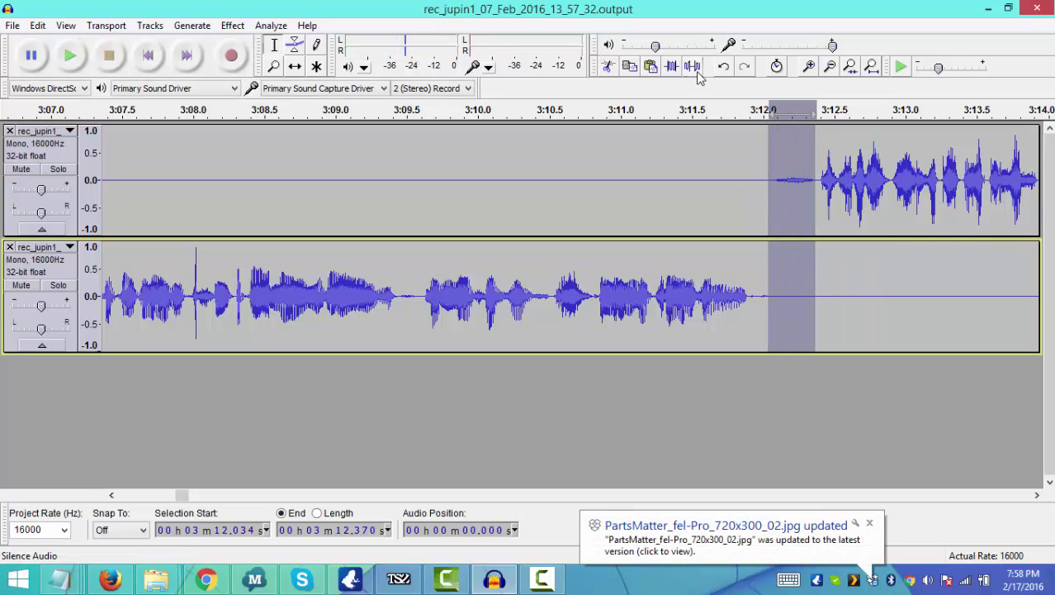
click(754, 190)
click(774, 189)
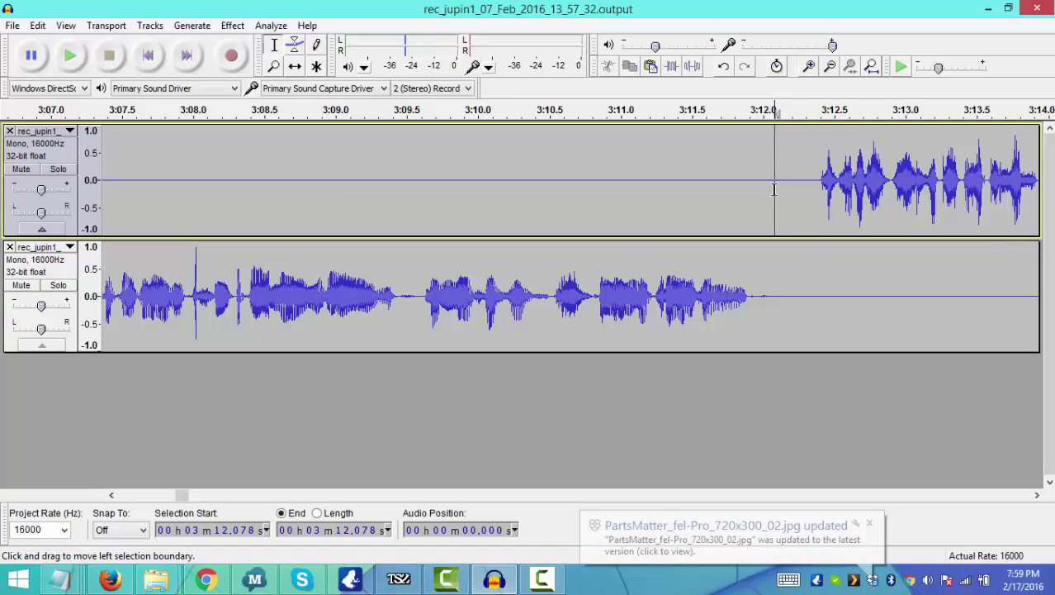
Delete the short pause starting at 3:12.067 on both tracks, just before the upper speaker begins, and listen onward from the cut.
drag(807, 192, 760, 299)
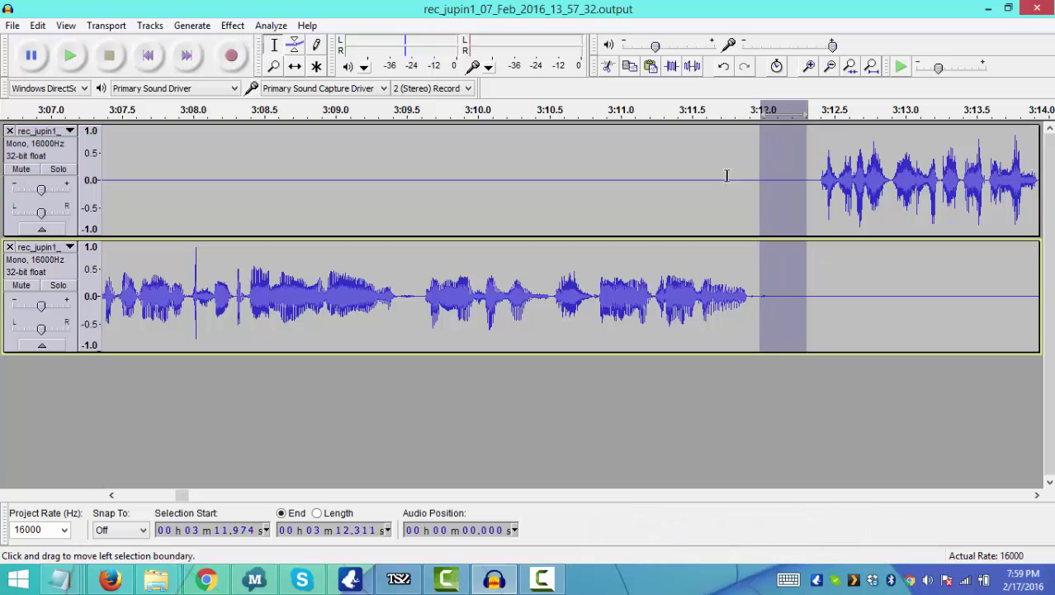
click(801, 198)
drag(810, 194, 773, 272)
key(Delete)
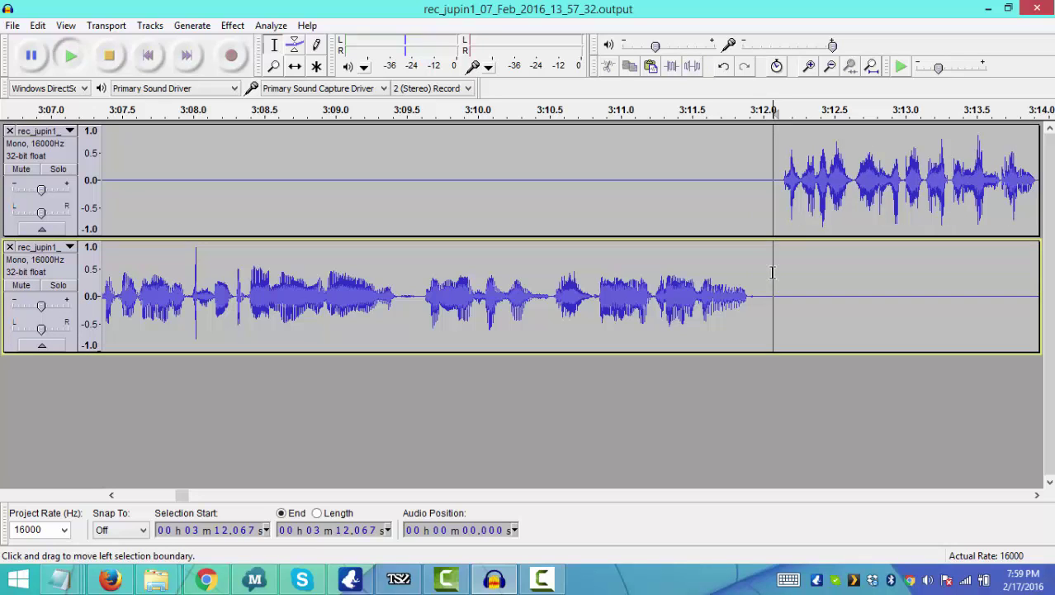
key(space)
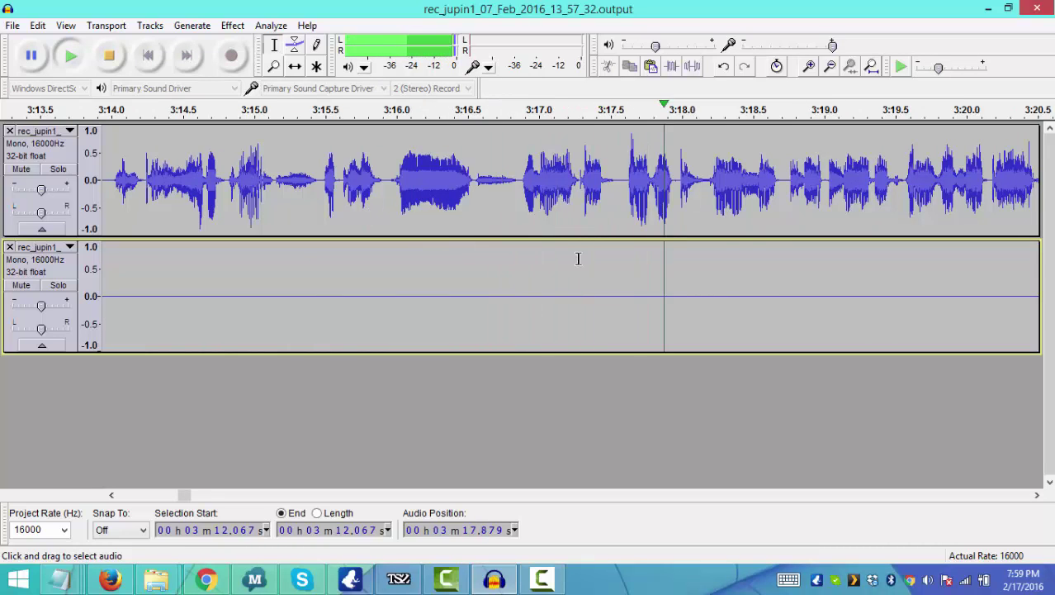
Listen to the upper track from 3:16.854, and delete the passage from there to about 3:17.27 on both tracks.
key(space)
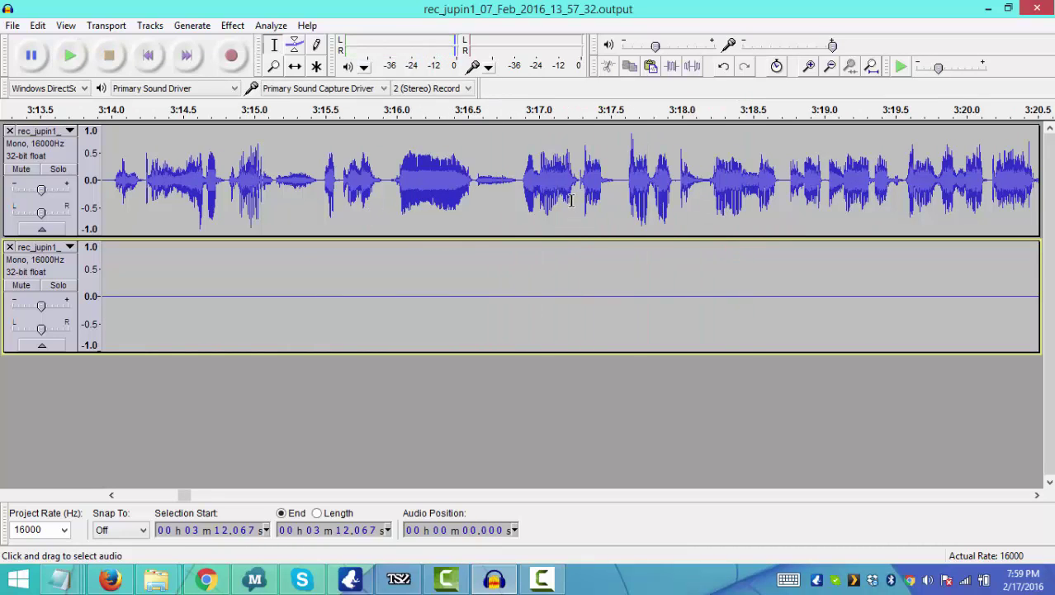
click(518, 192)
key(space)
key(space)
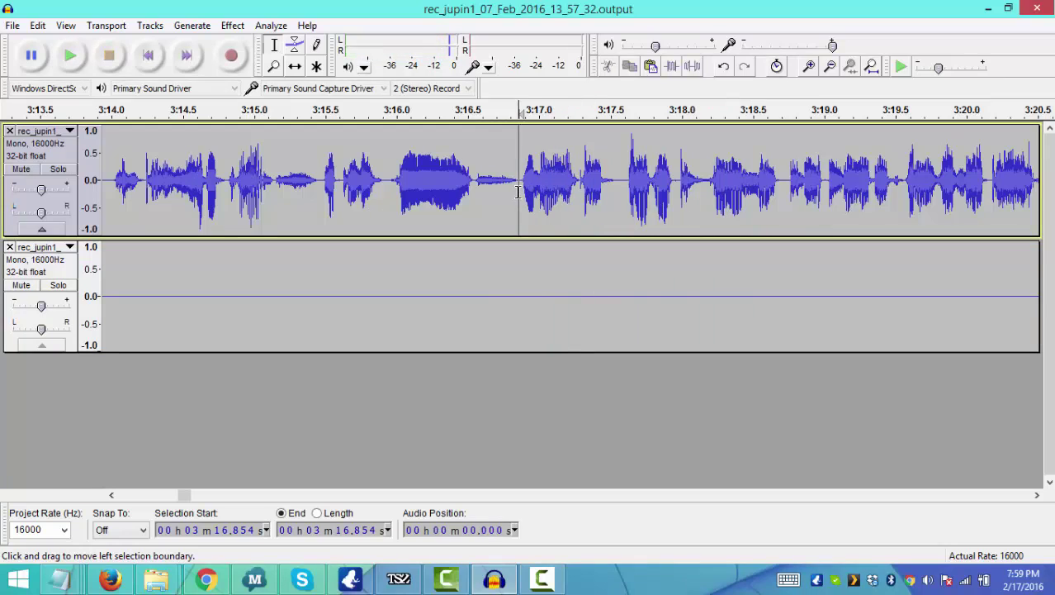
key(space)
key(space)
drag(528, 194, 591, 307)
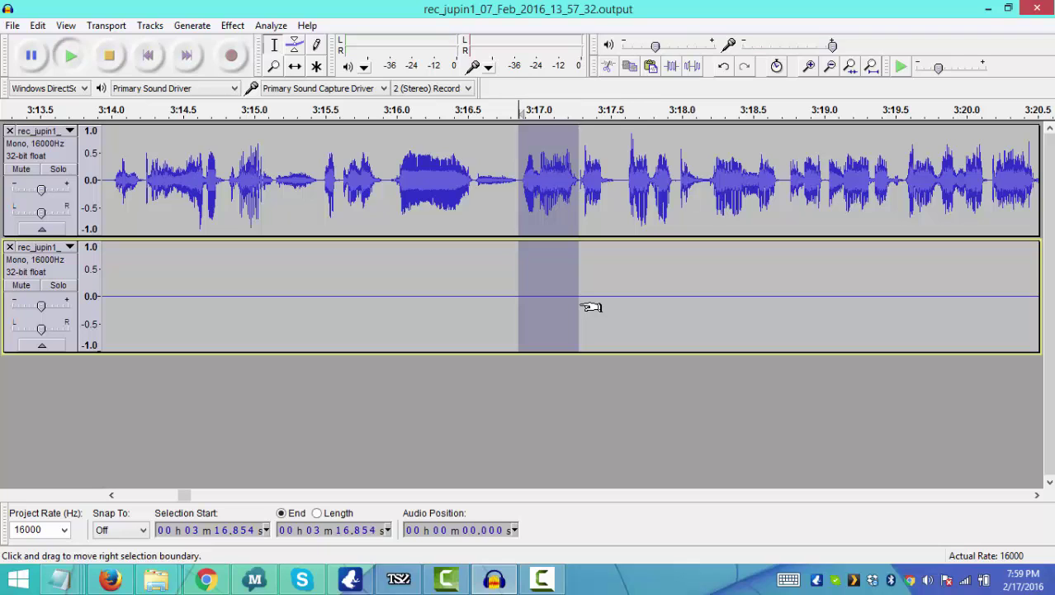
key(Delete)
Play back the cut at 3:16.854, and listen onward from 3:15.981 for the next unwanted passage.
key(space)
key(space)
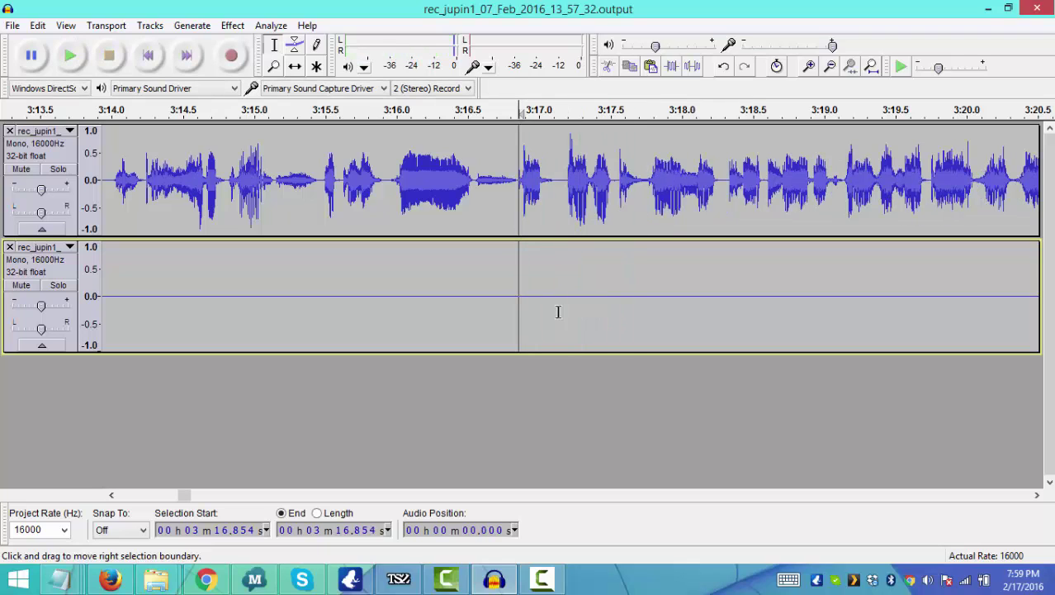
click(393, 277)
key(space)
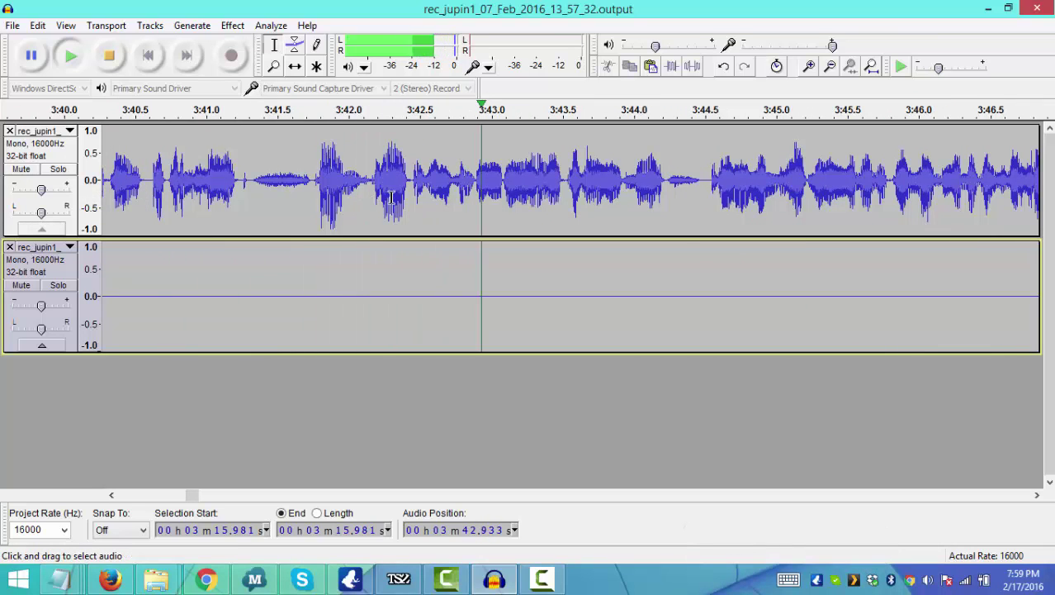
Delete the passage from 3:42.165 to 3:42.425 on both tracks after listening to it.
key(space)
drag(408, 192, 374, 288)
key(space)
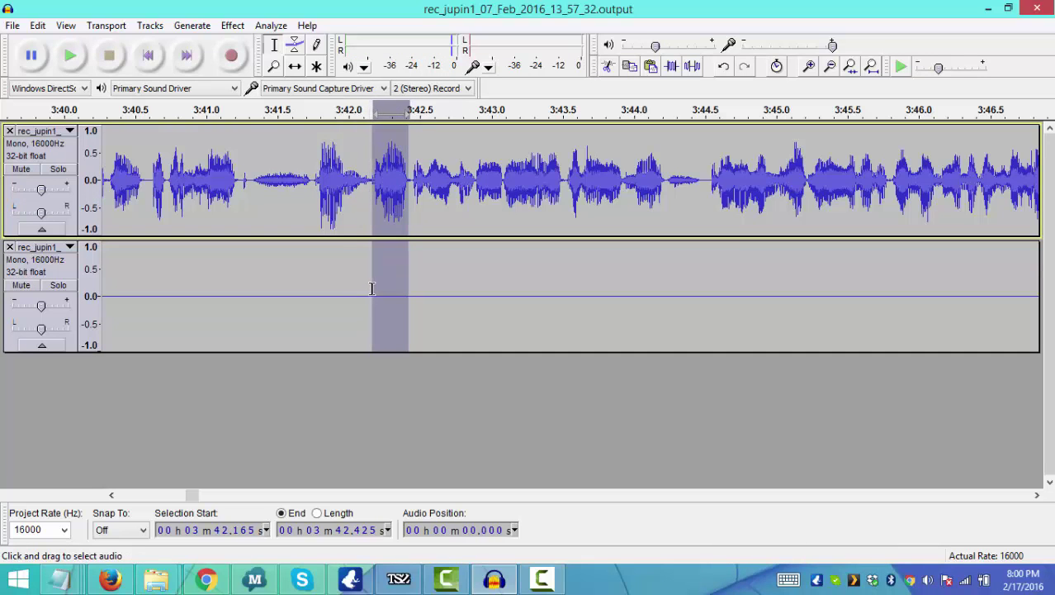
click(372, 288)
key(Delete)
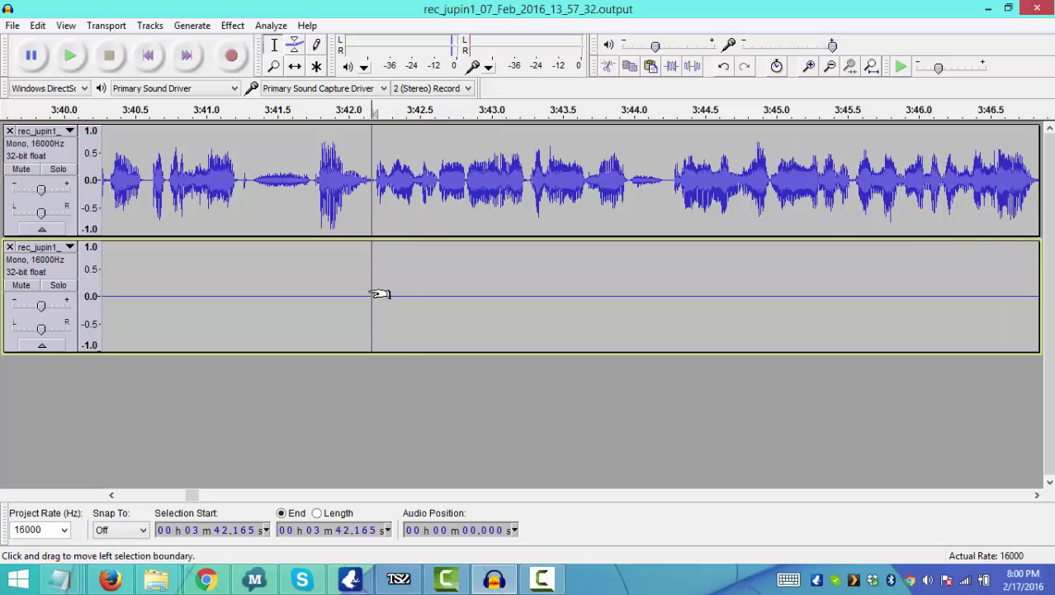
Check the cut by replaying from 3:41.341, and listen onward to about 3:48.
click(255, 290)
key(space)
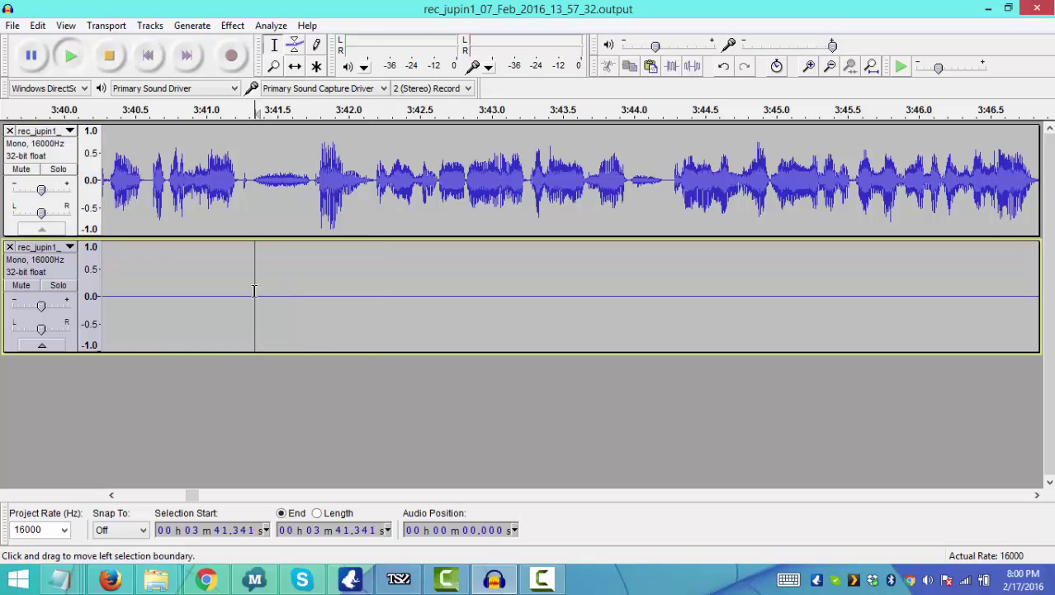
key(space)
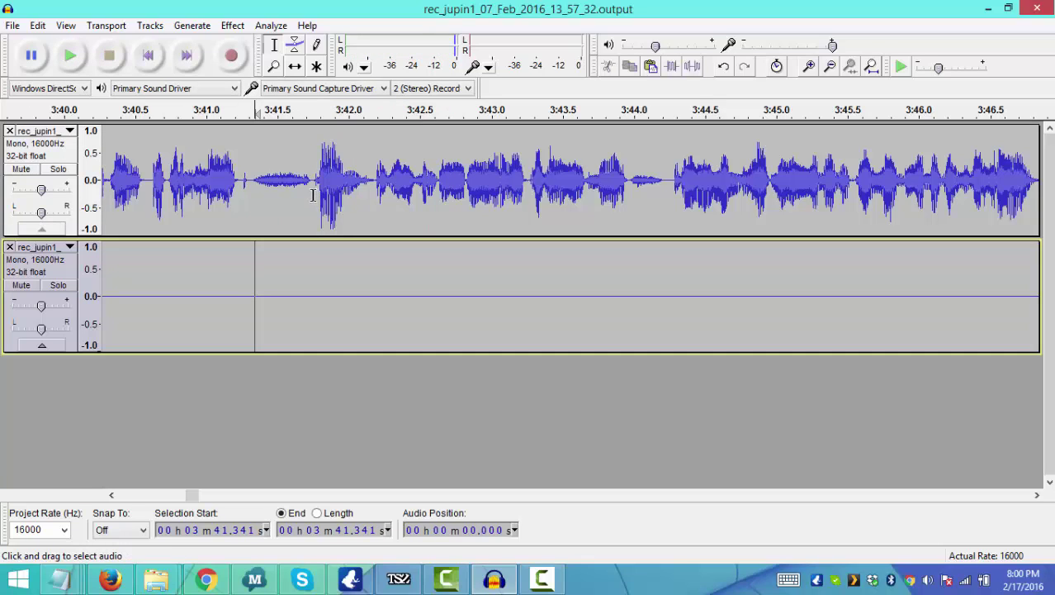
key(shift+Up)
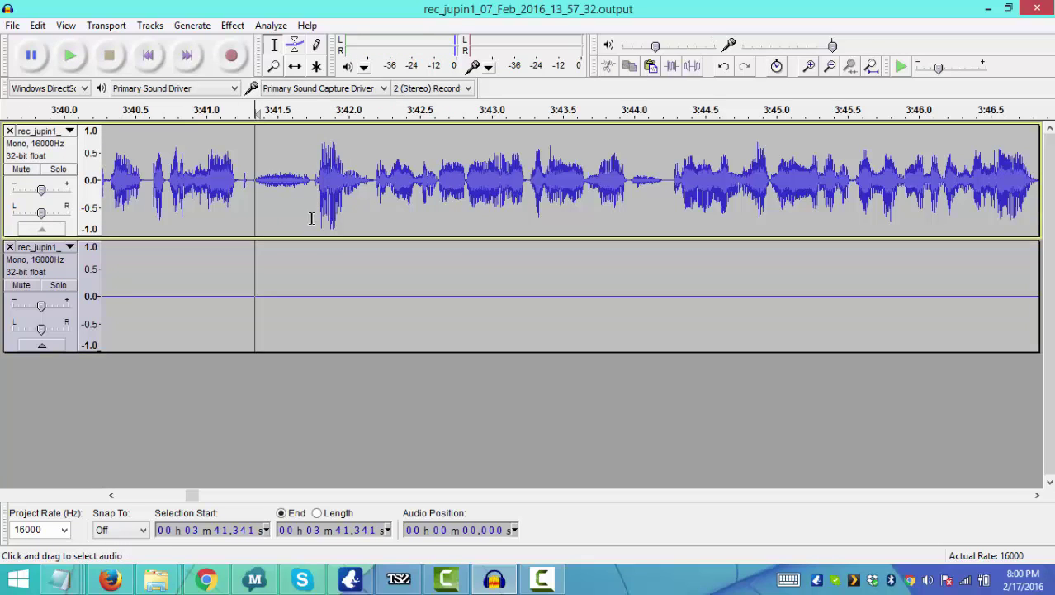
key(space)
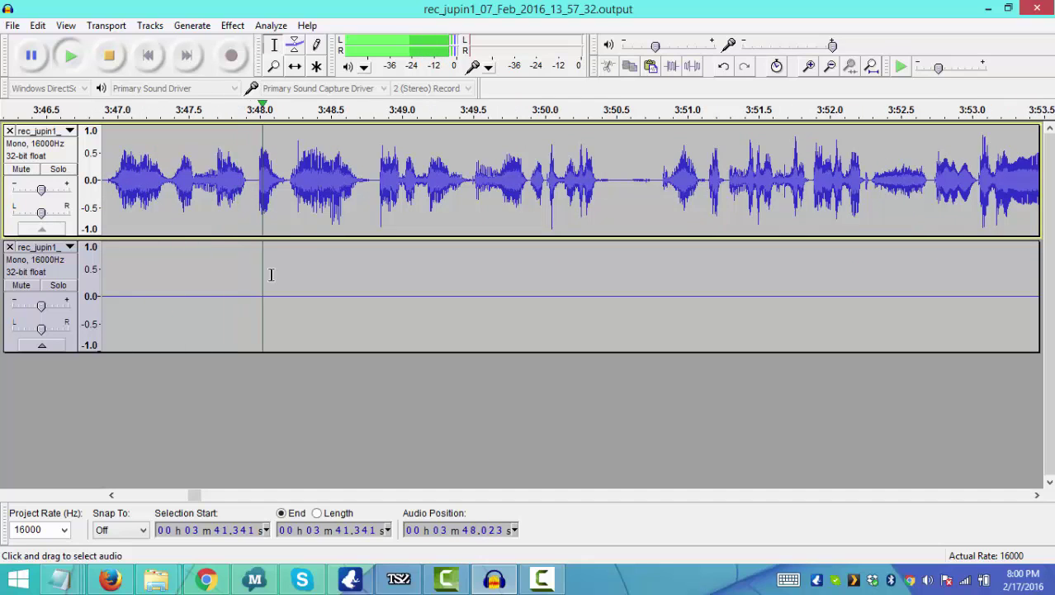
Delete the passage from 3:48.199 to 3:48.763 on both tracks, and listen onward from 3:47.684.
key(space)
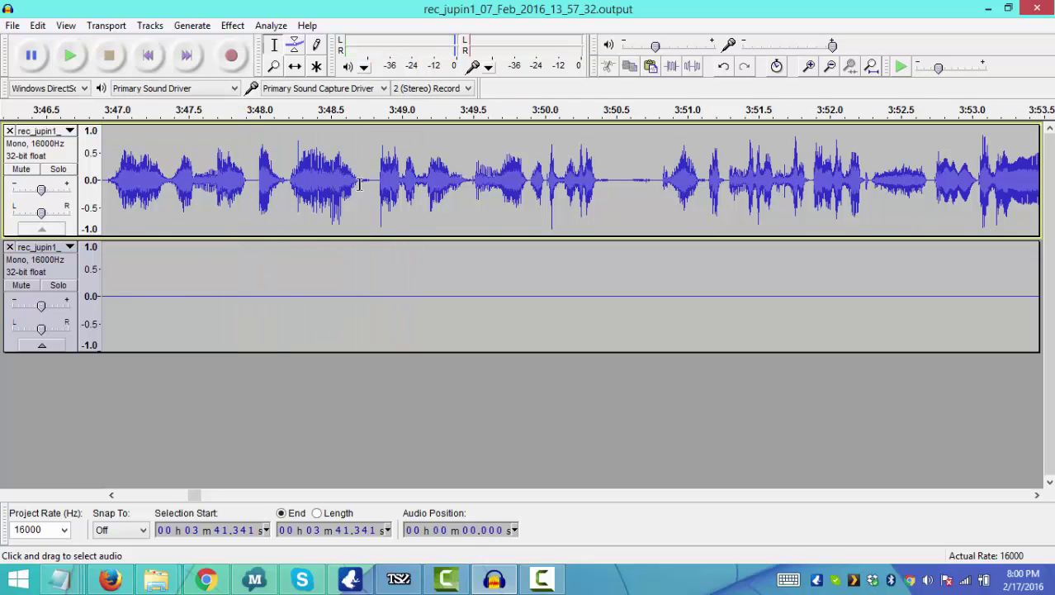
drag(368, 183, 287, 300)
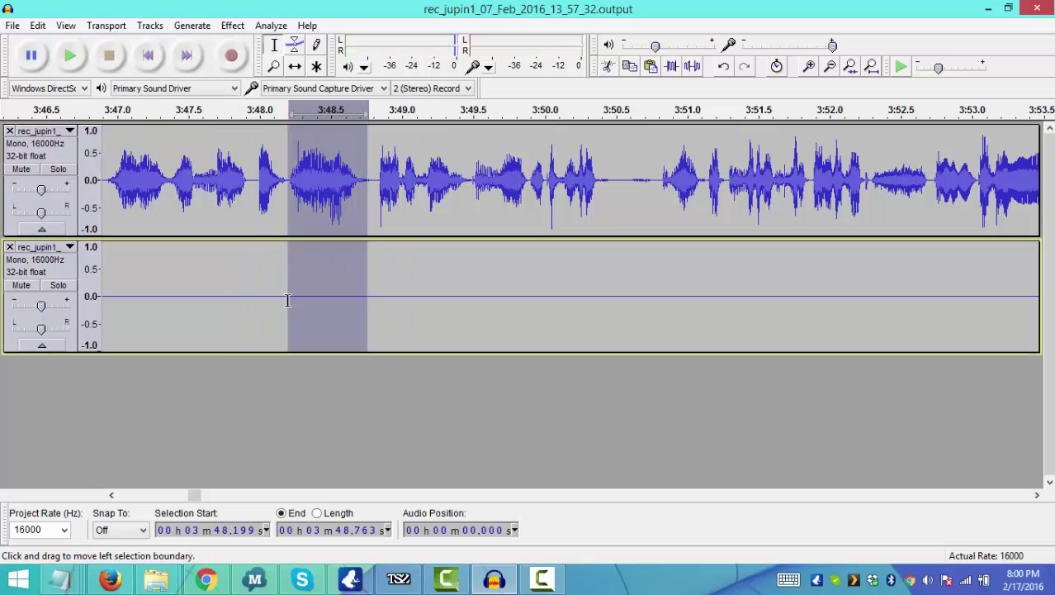
key(Delete)
click(214, 301)
key(space)
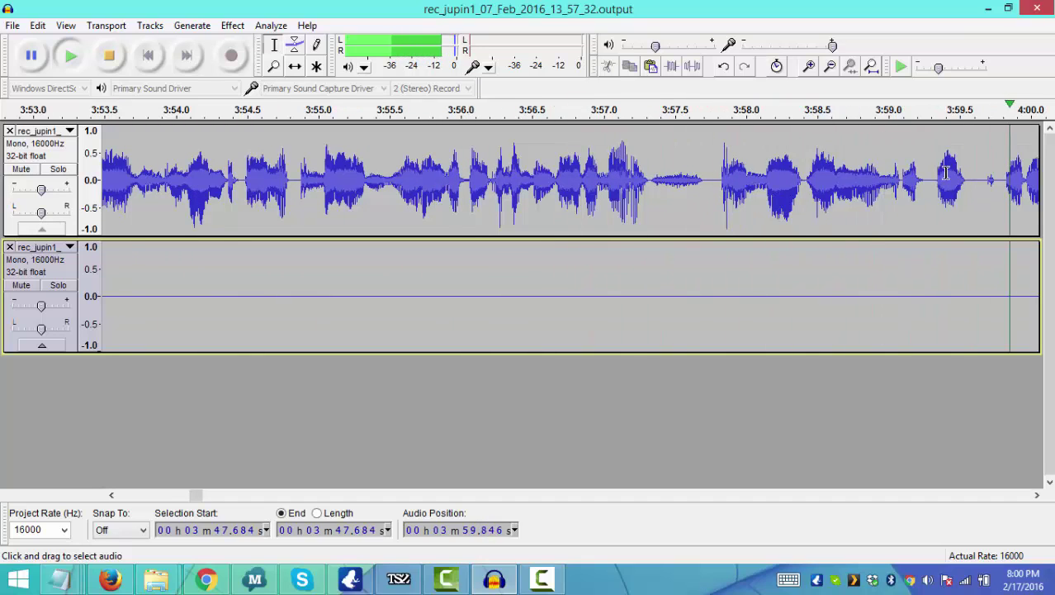
Delete the passage from 3:59.082 to 3:59.797 on both tracks after auditioning it, and listen onward from 3:58.198.
key(space)
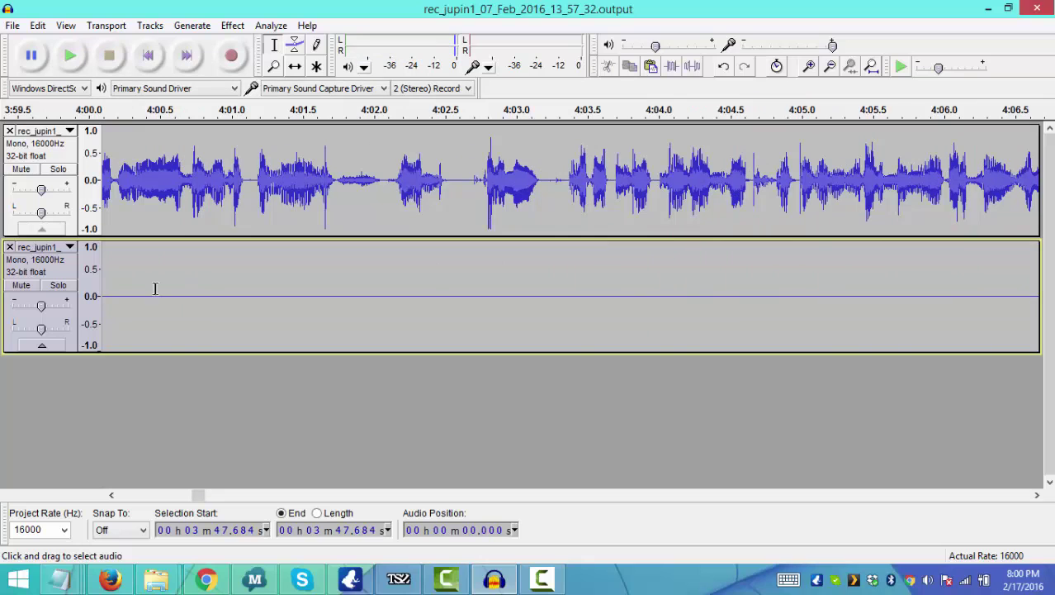
drag(4, 99, 5, 101)
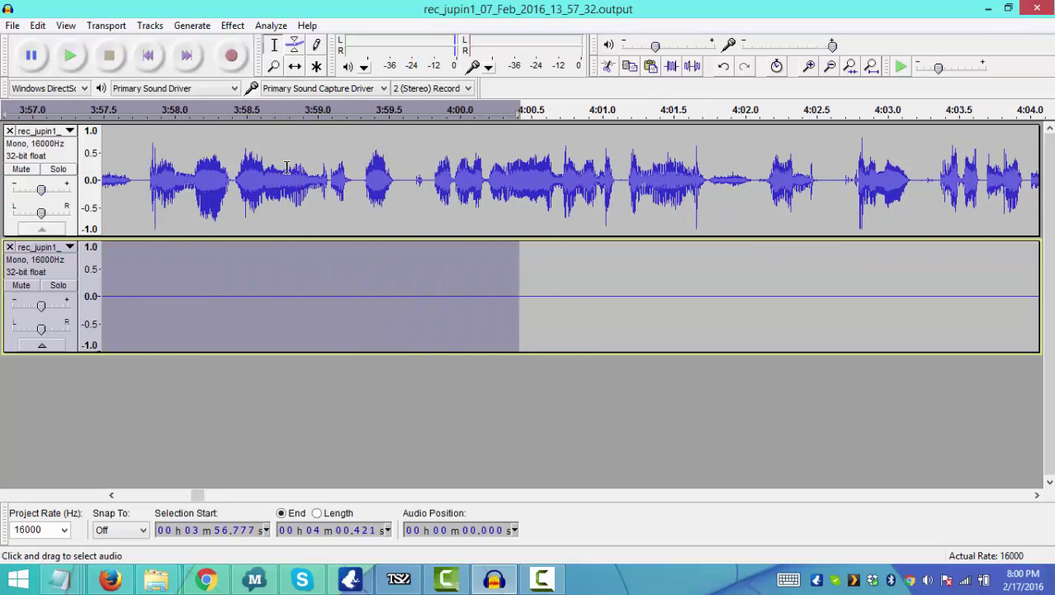
click(256, 155)
key(space)
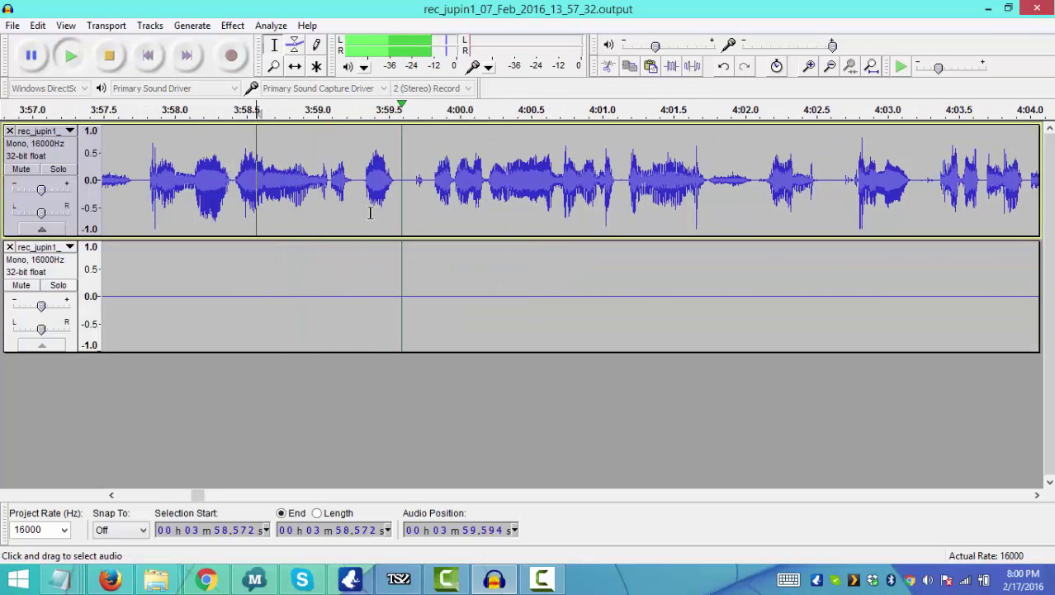
key(space)
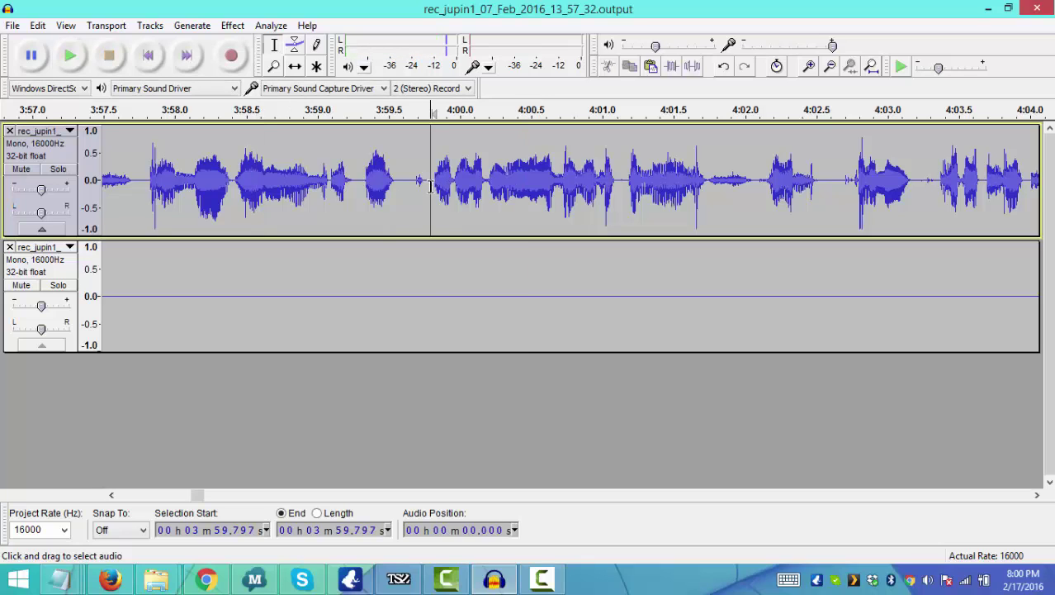
drag(430, 187, 328, 311)
key(space)
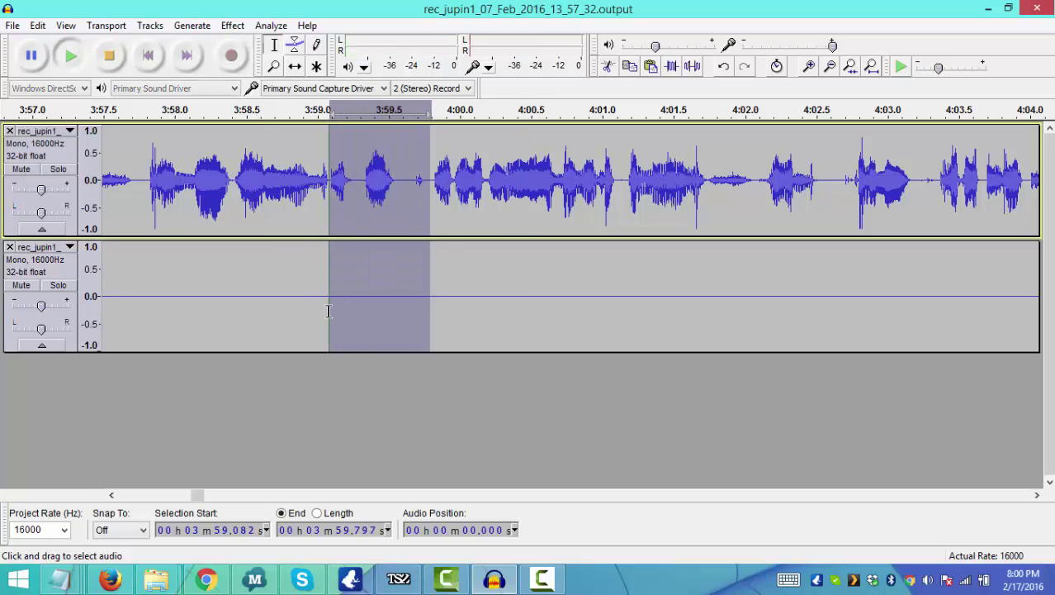
click(327, 311)
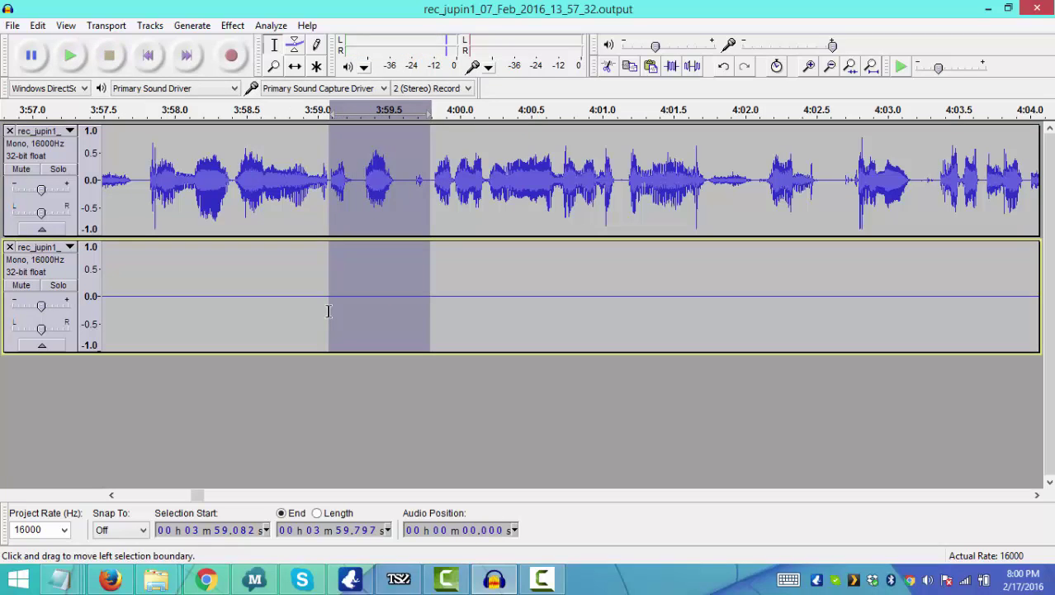
key(Delete)
click(203, 300)
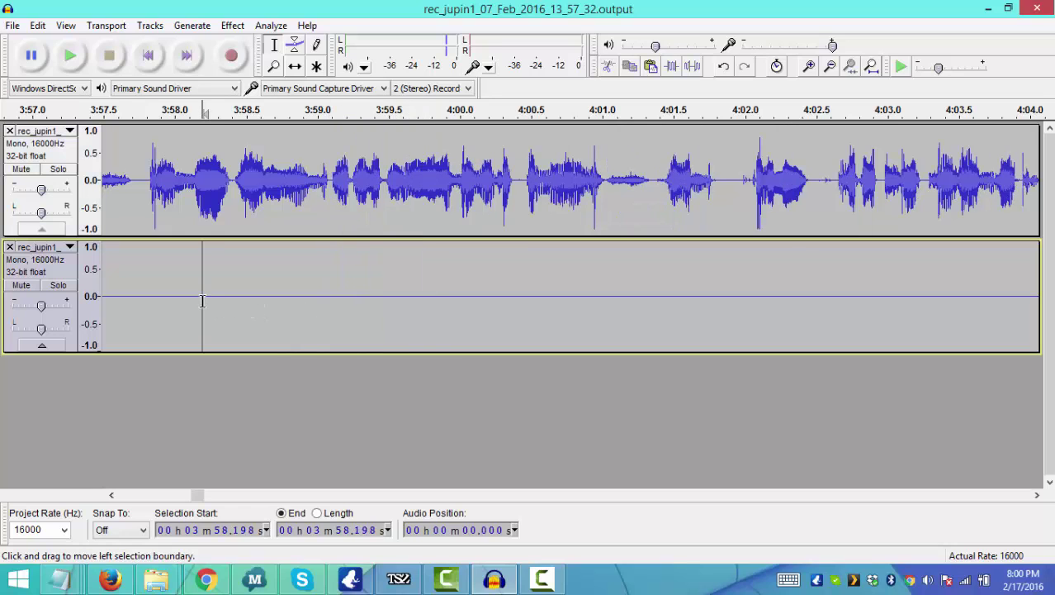
key(space)
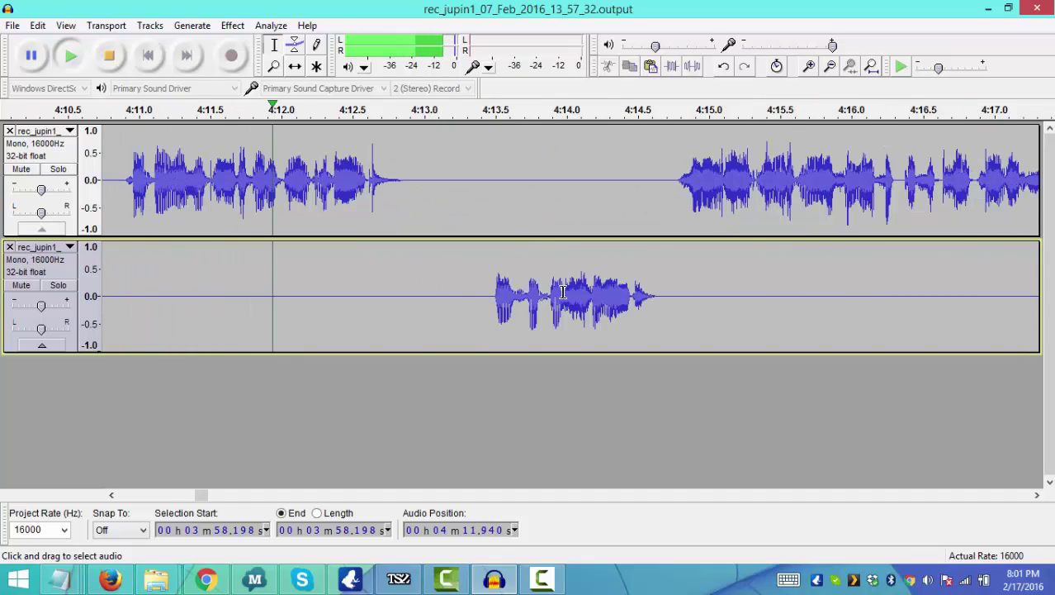
Listen to the lower track's short remark from 4:13.428 and the upper track's speech from 4:14.800.
click(484, 328)
key(space)
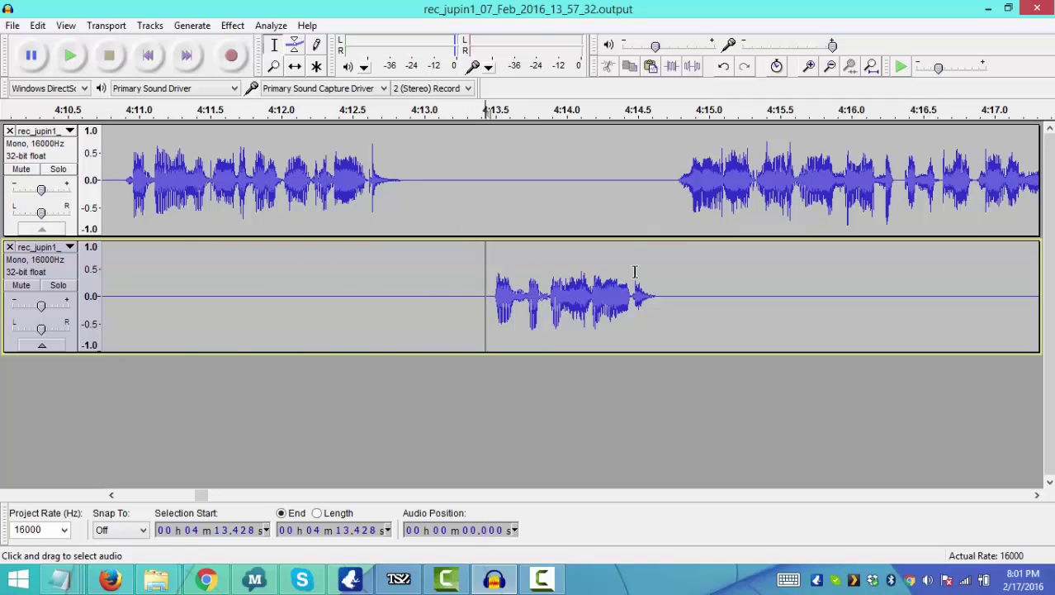
key(ctrl+shift+k)
click(649, 199)
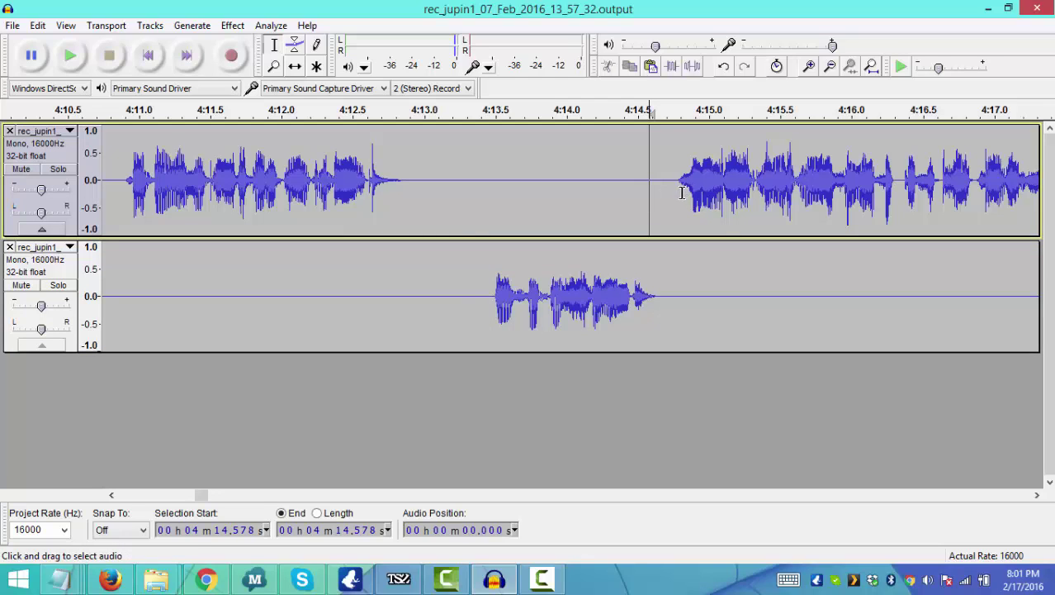
click(681, 194)
key(space)
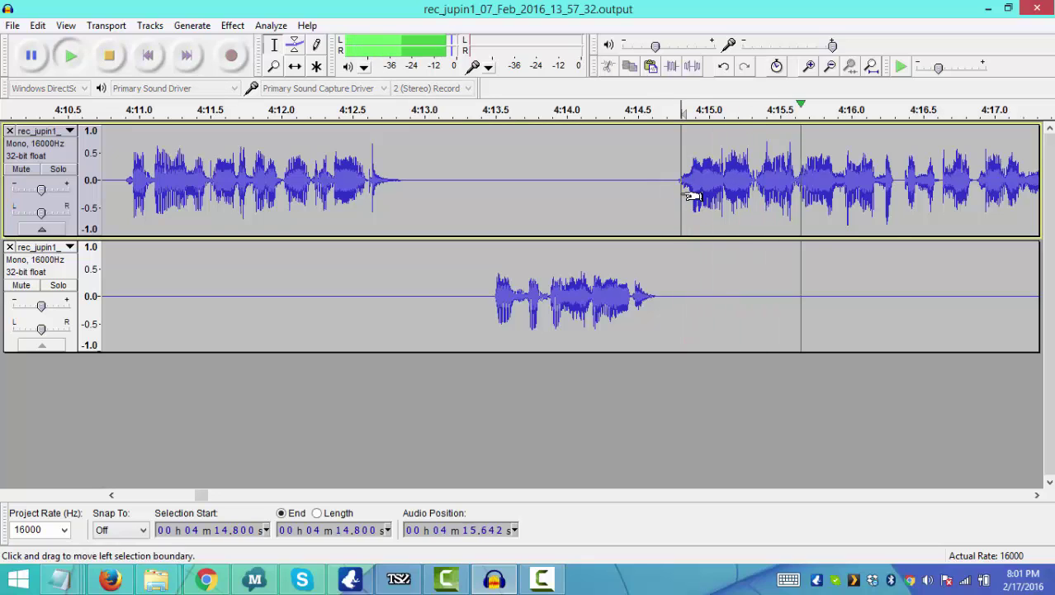
key(space)
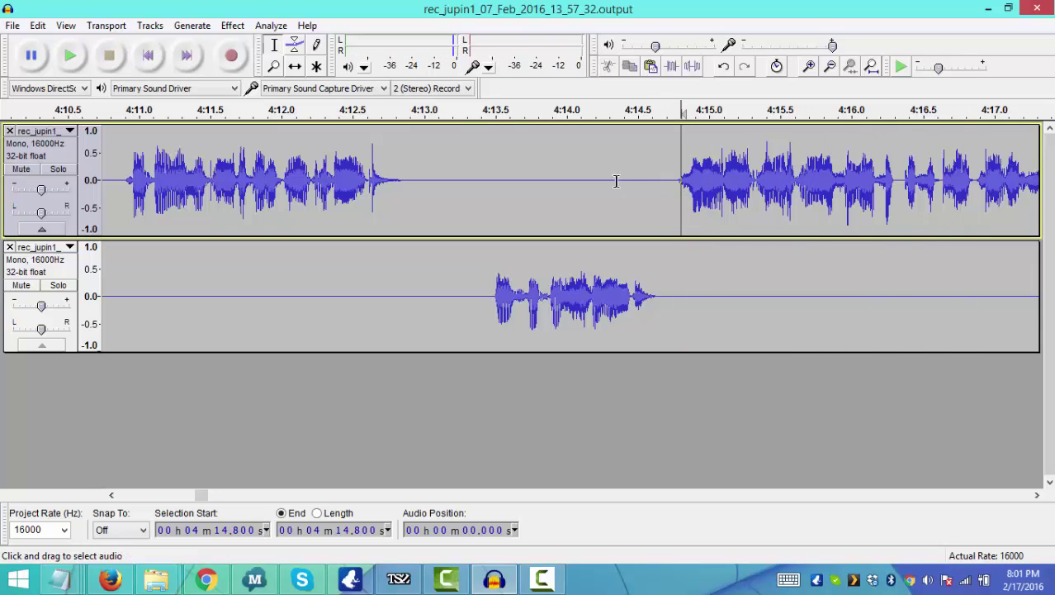
Replay the exchange between both speakers from 4:13.320, and the upper speaker's return from 4:14.665.
click(470, 192)
key(space)
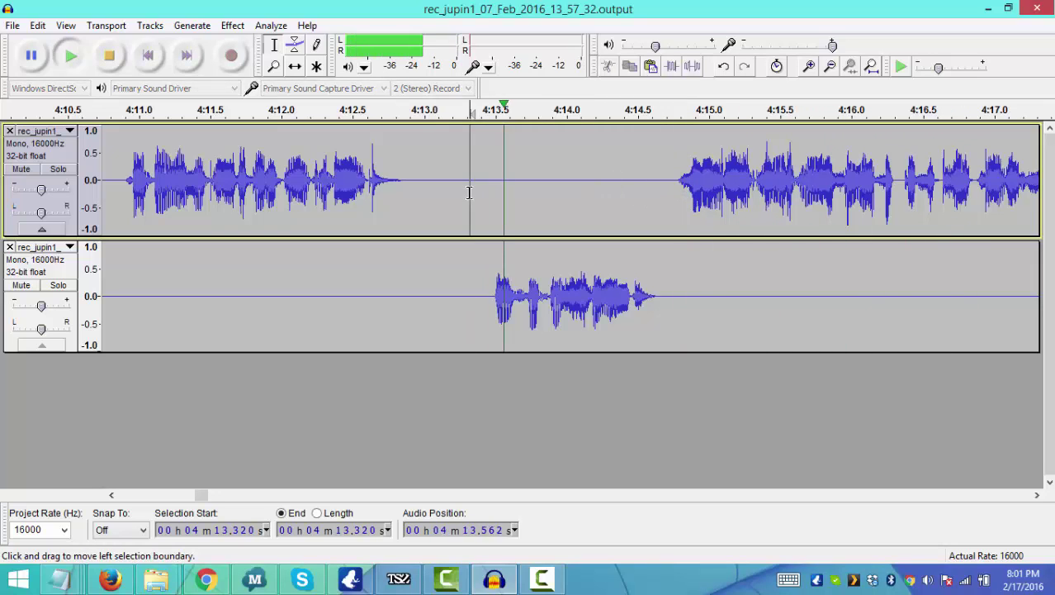
key(space)
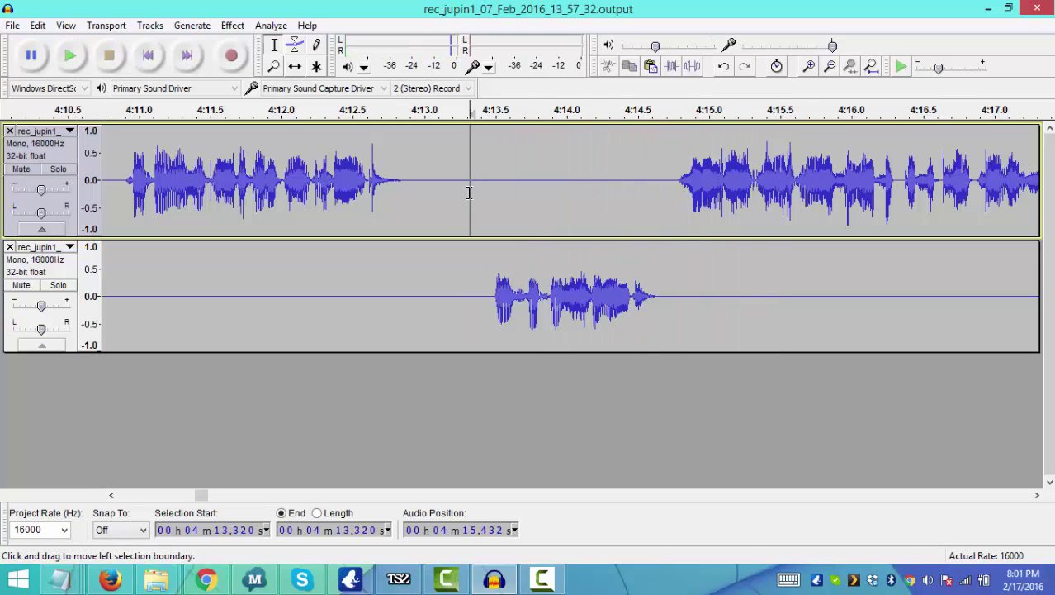
click(661, 187)
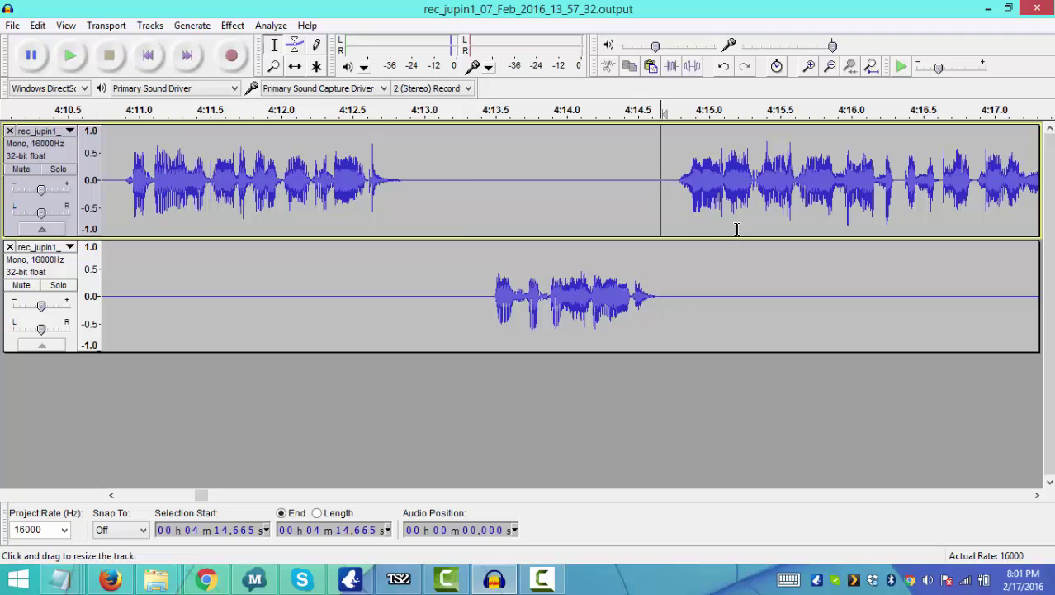
key(space)
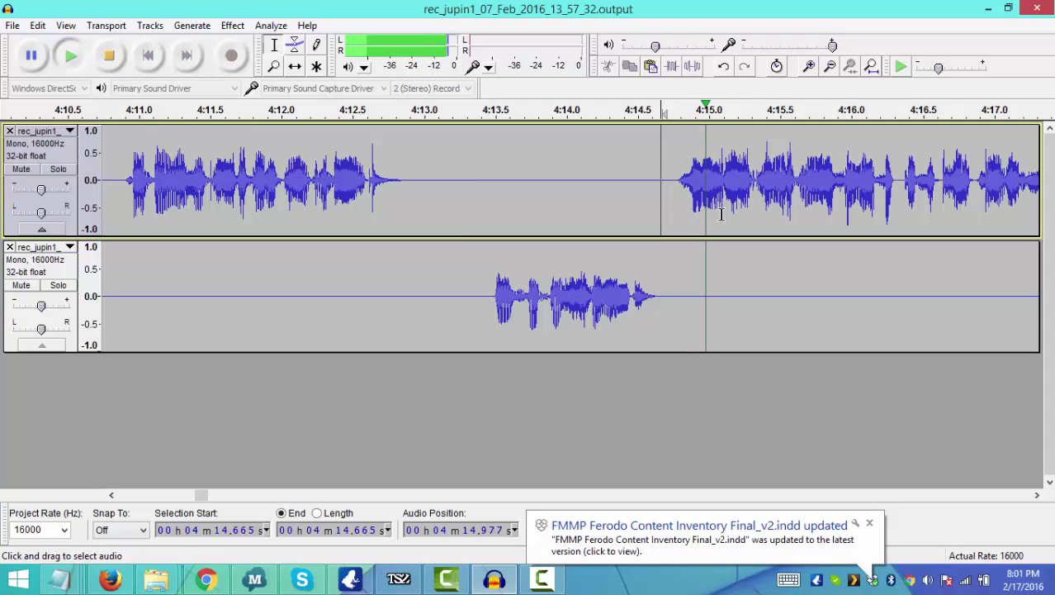
key(space)
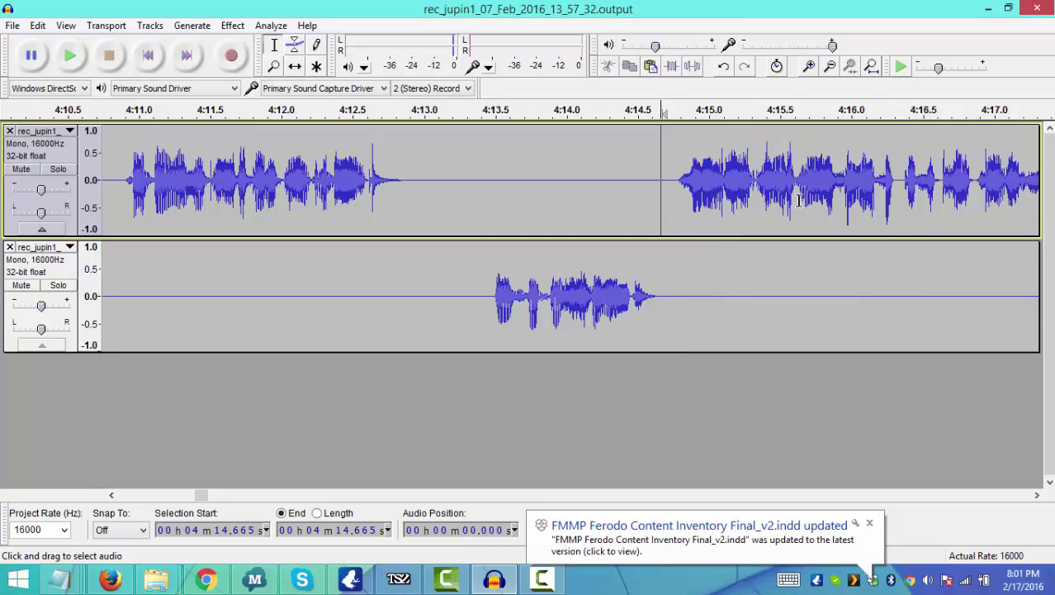
Listen to the upper track from 4:15.619, select both tracks from 4:06.011 to 4:15.619, and audition the selection.
click(792, 194)
click(800, 195)
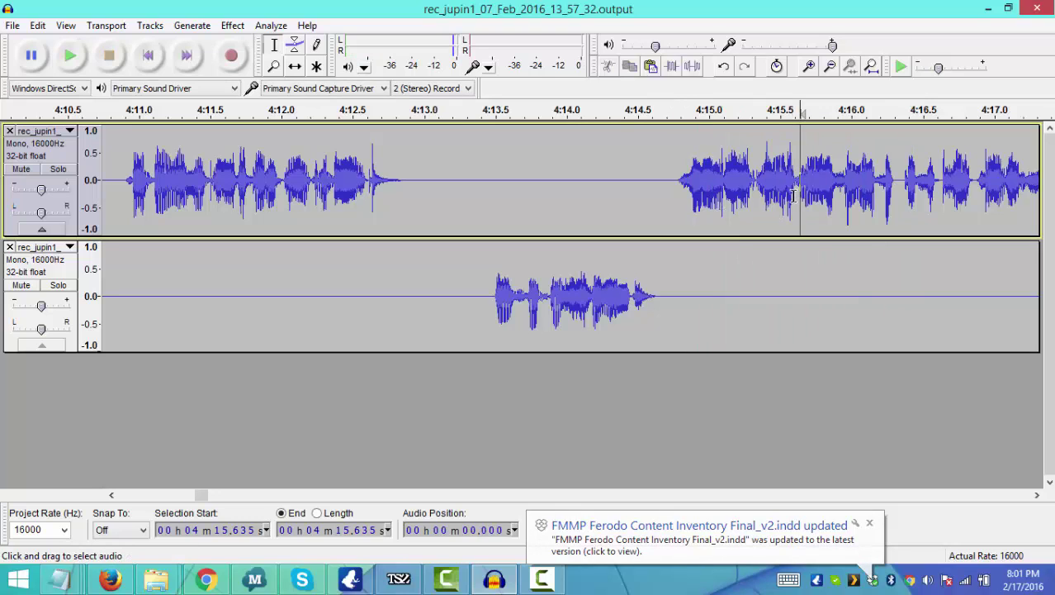
click(797, 197)
key(space)
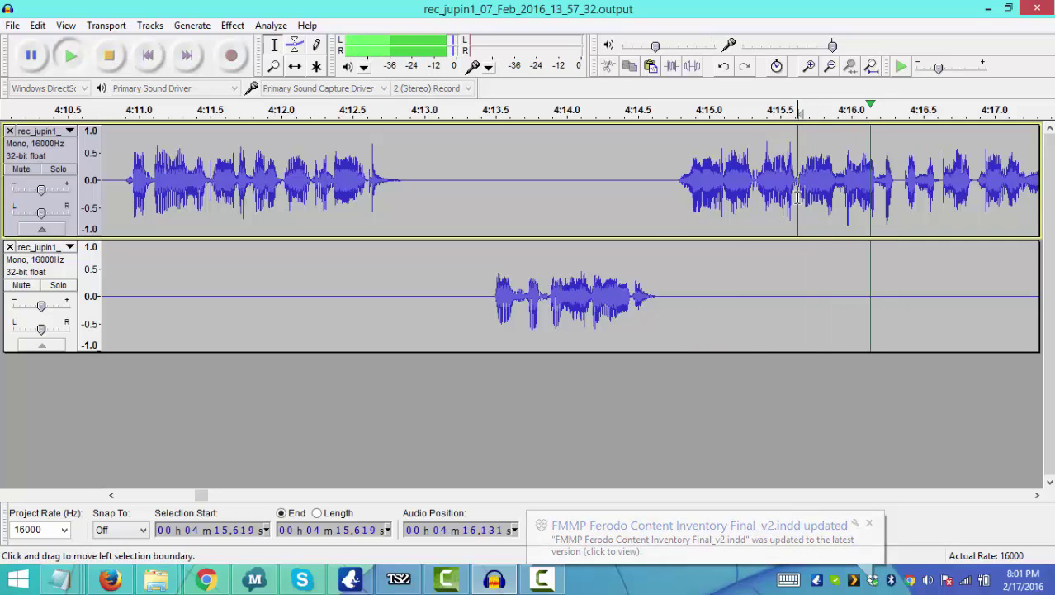
key(space)
drag(808, 198, 760, 362)
key(space)
key(space)
key(space)
key(space)
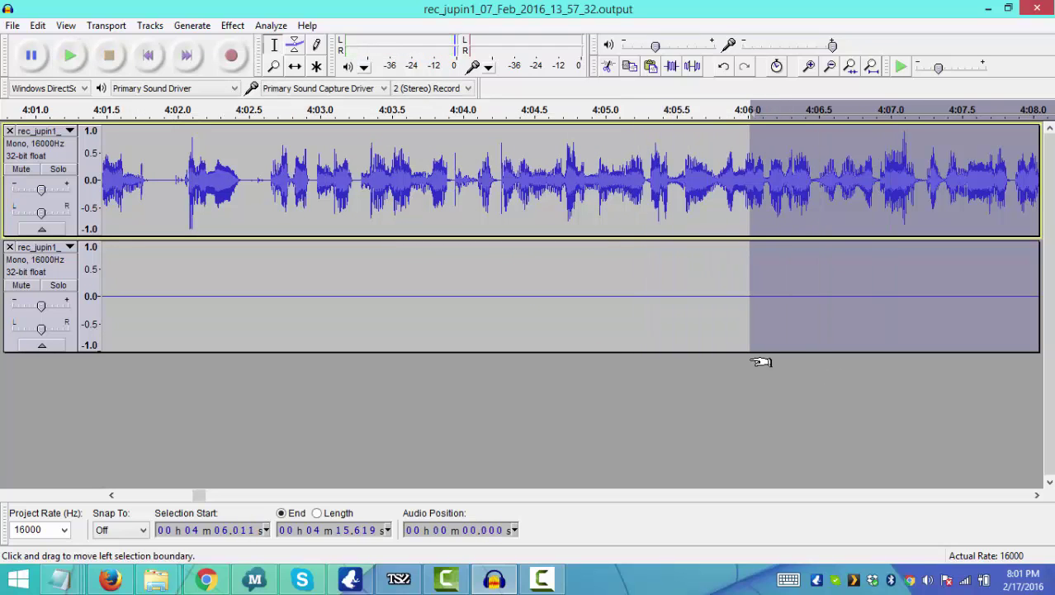
Extend the selection's start on both tracks back to 4:05.805, audition it, and delete the passage up to 4:15.619.
drag(675, 343, 734, 358)
key(space)
key(space)
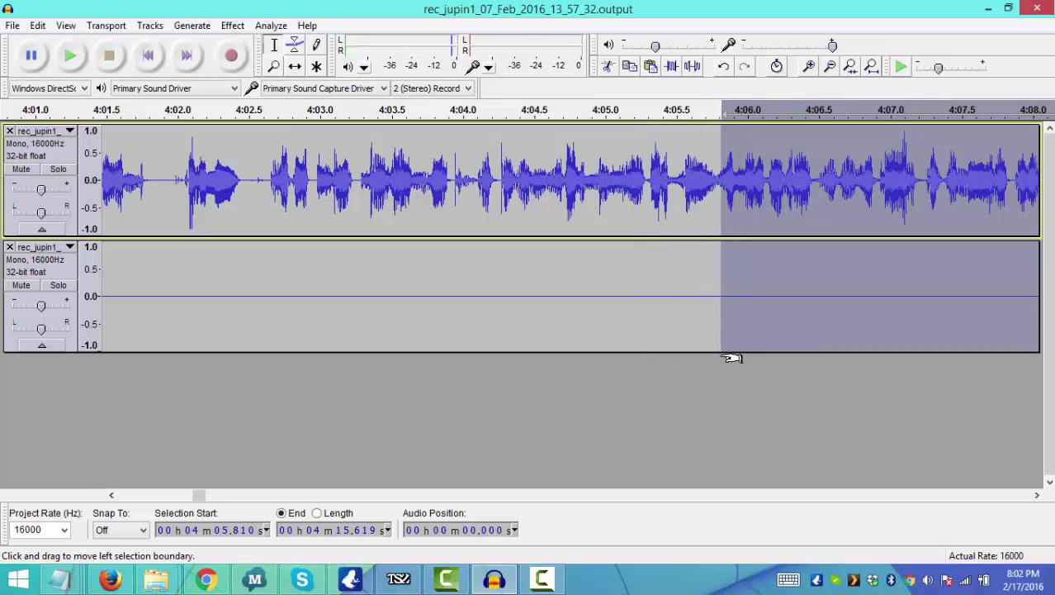
key(space)
key(space)
click(732, 358)
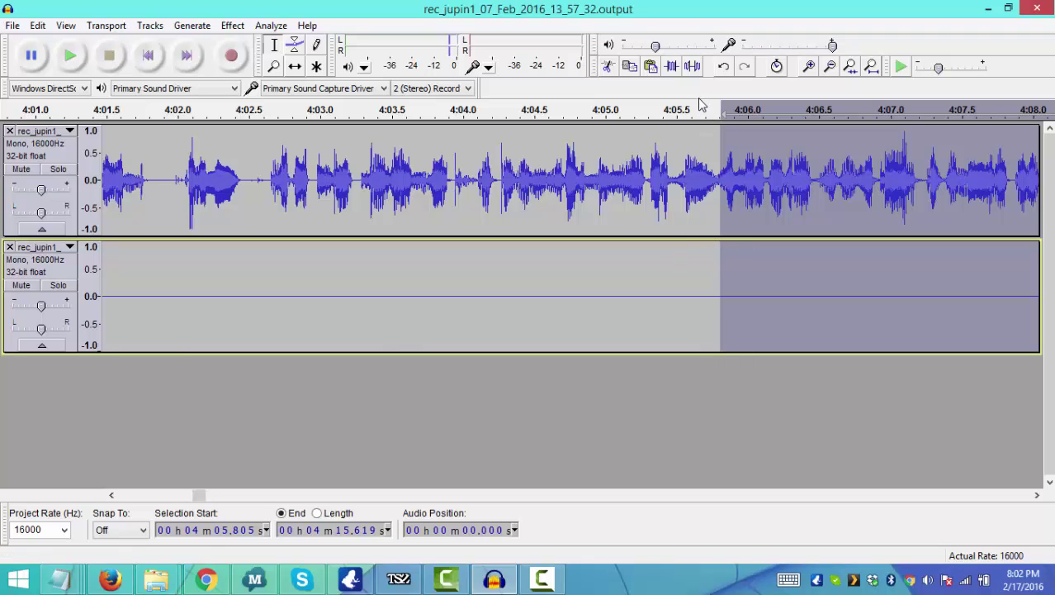
key(Delete)
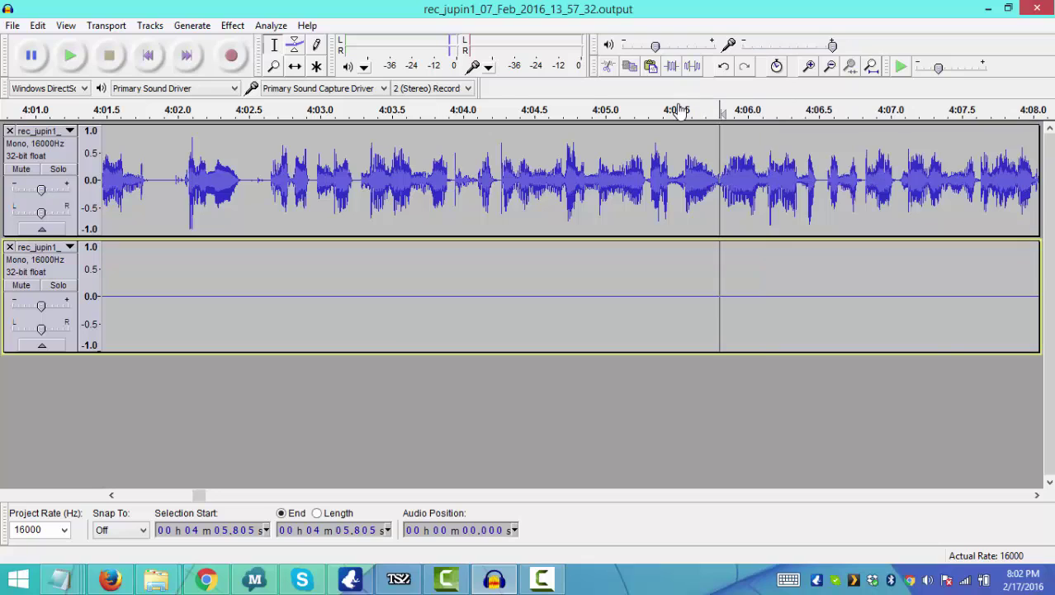
Listen across the join from 4:05.805, and to the upper speaker's phrase from 4:06.515.
key(space)
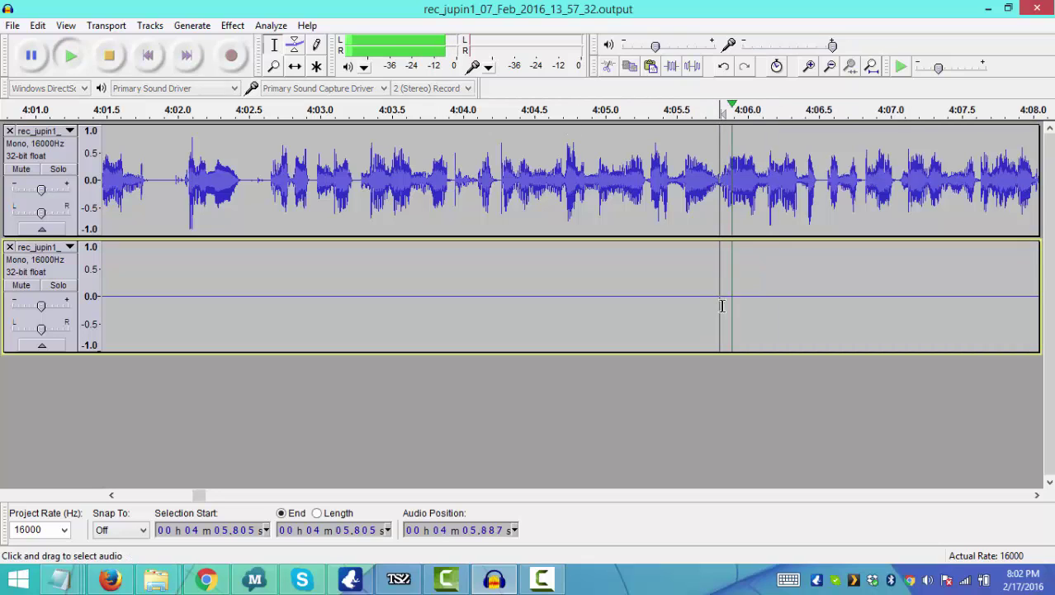
key(space)
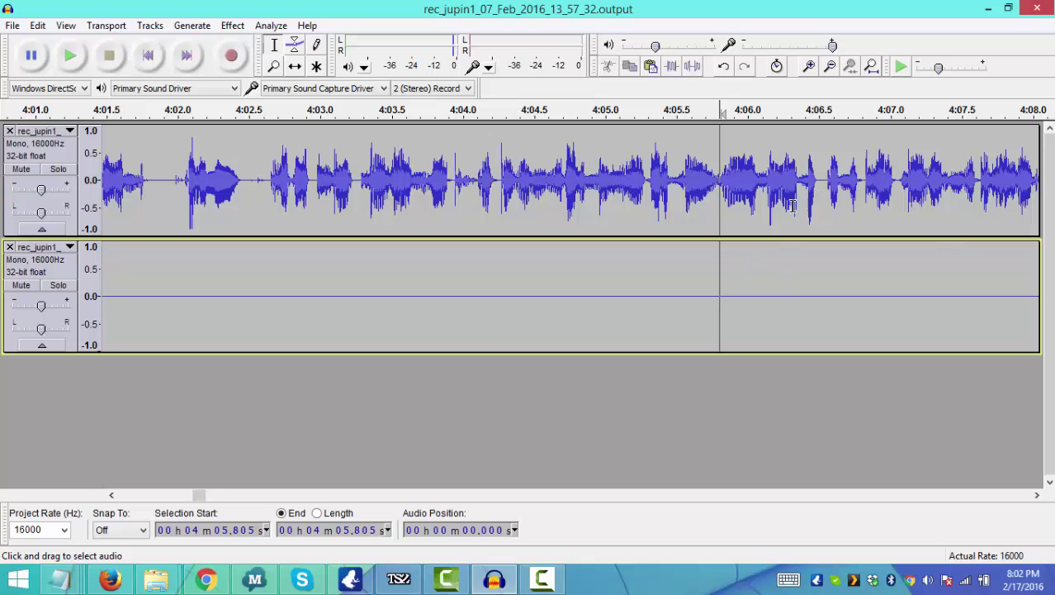
click(822, 190)
key(space)
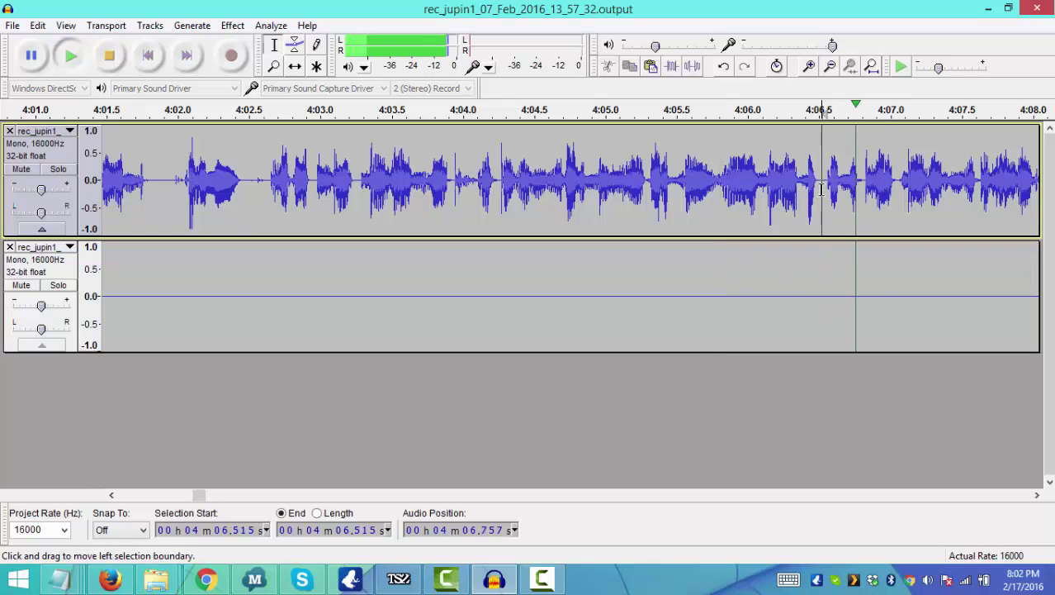
key(space)
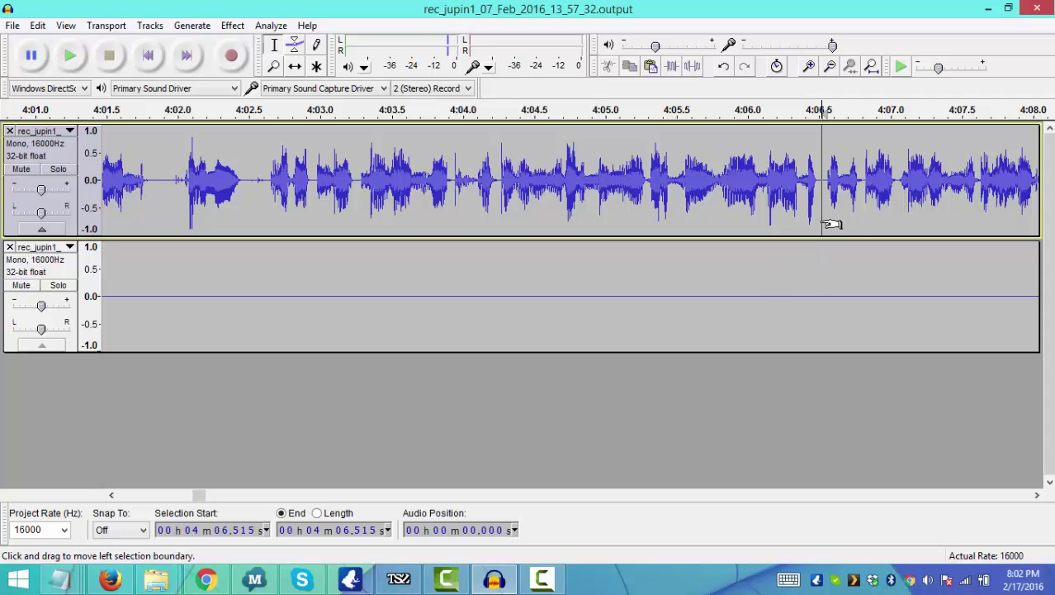
Select both tracks from 4:05.783 to 4:06.515, audition the selection, delete it, and replay the join.
drag(802, 255, 728, 313)
key(space)
key(space)
key(space)
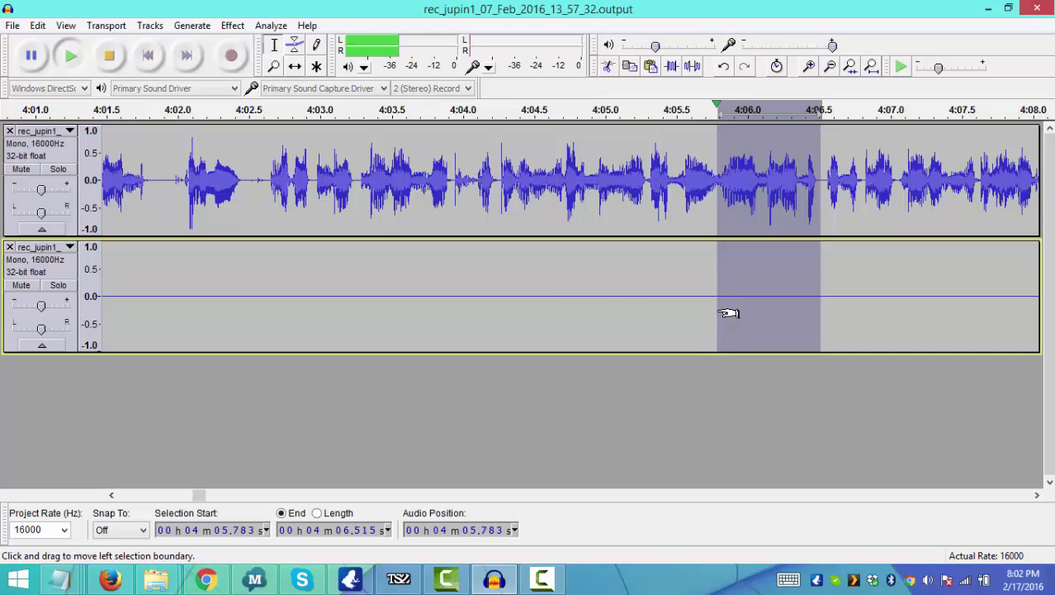
key(Delete)
key(space)
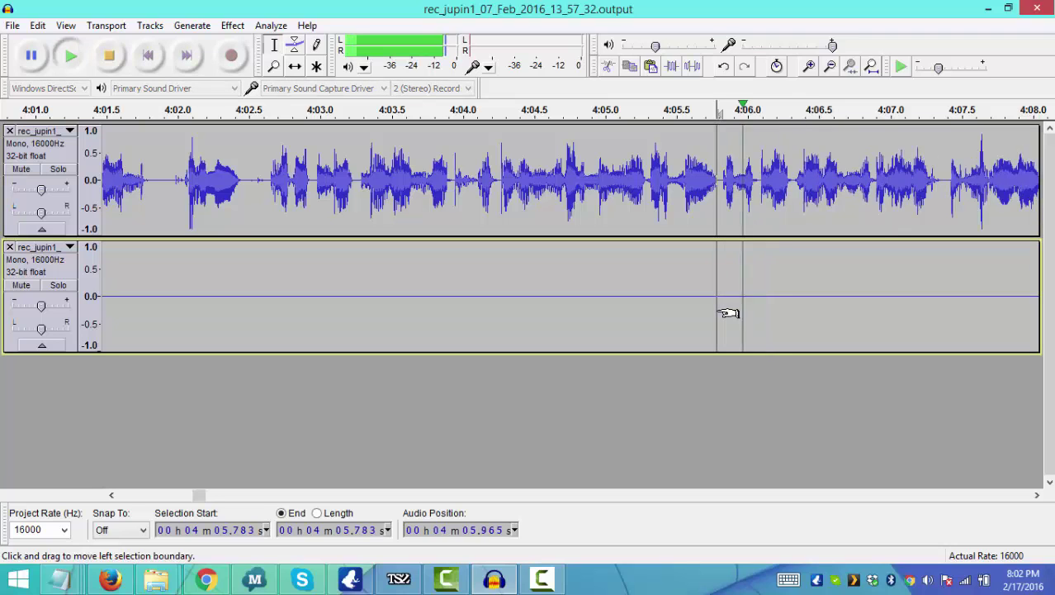
key(space)
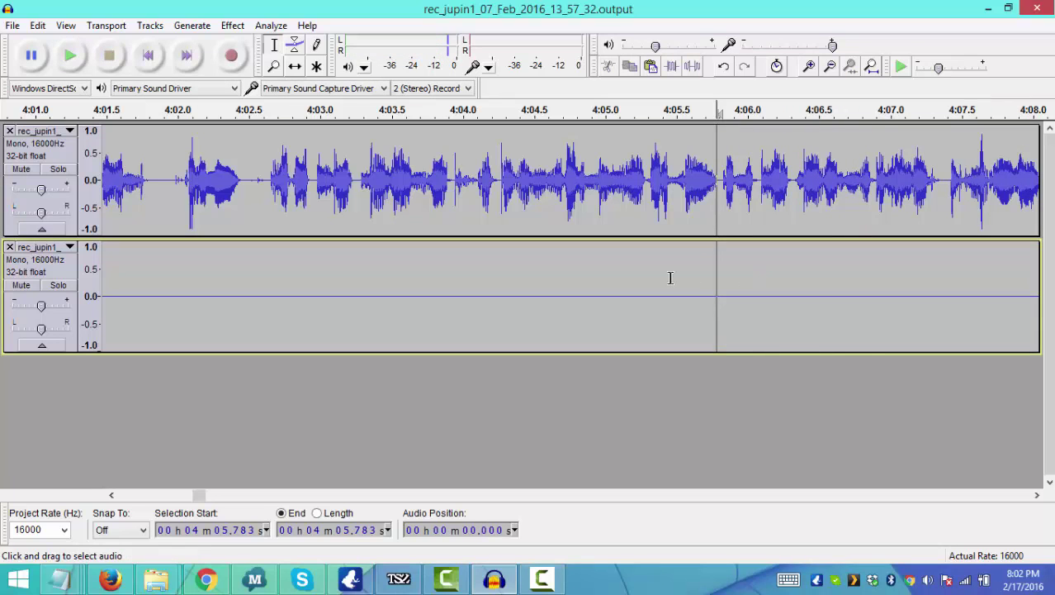
Replay the upper track from 4:05.783, 4:06.054, 4:05.919, 4:05.968 and 4:05.978 to locate the word boundary.
key(space)
key(space)
click(755, 188)
key(space)
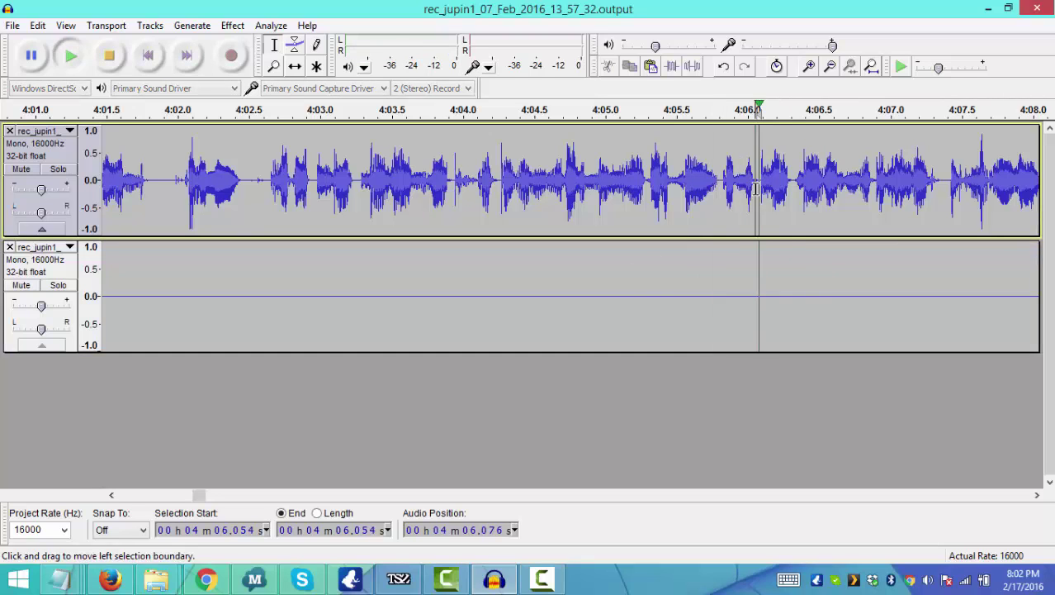
key(space)
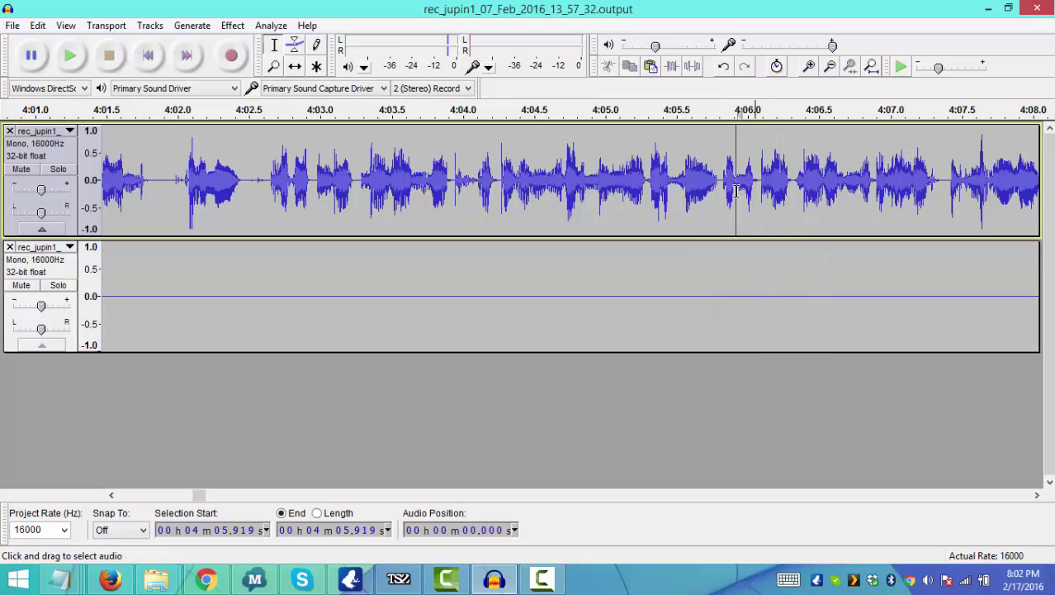
key(space)
key(space)
key(space)
key(space)
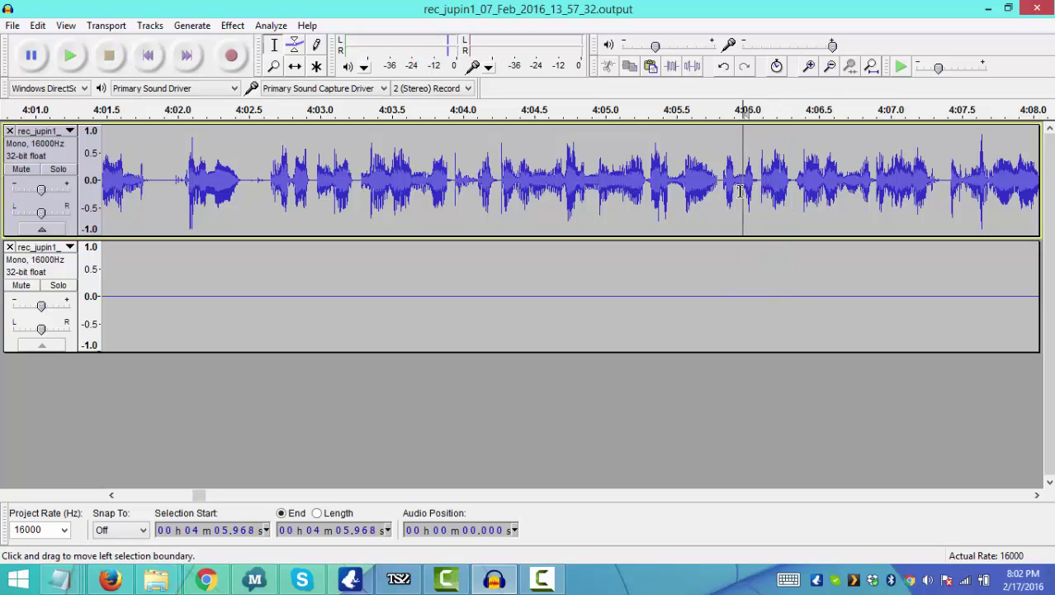
key(space)
click(741, 190)
key(space)
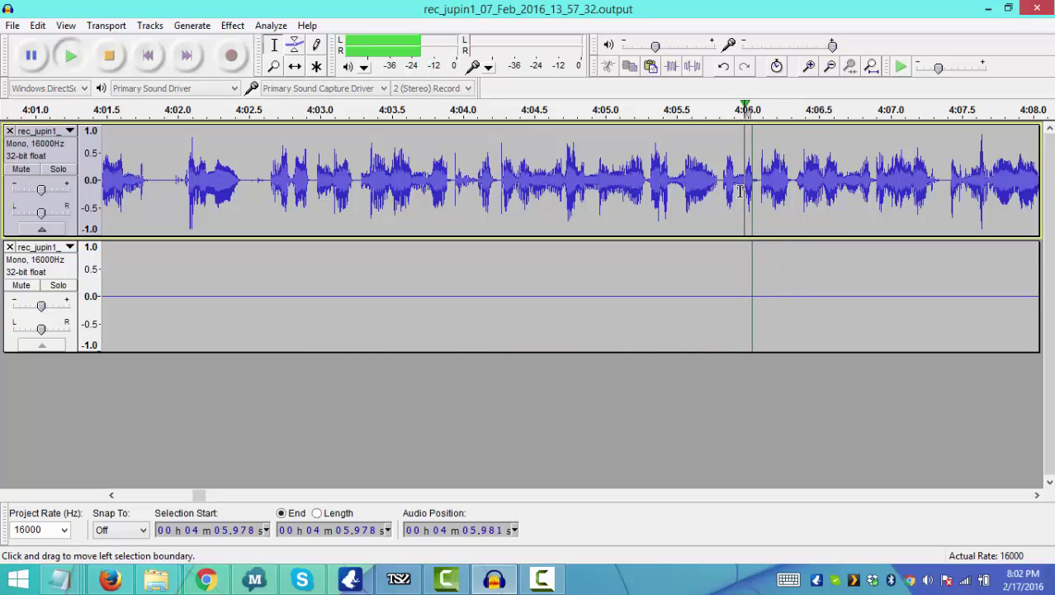
key(space)
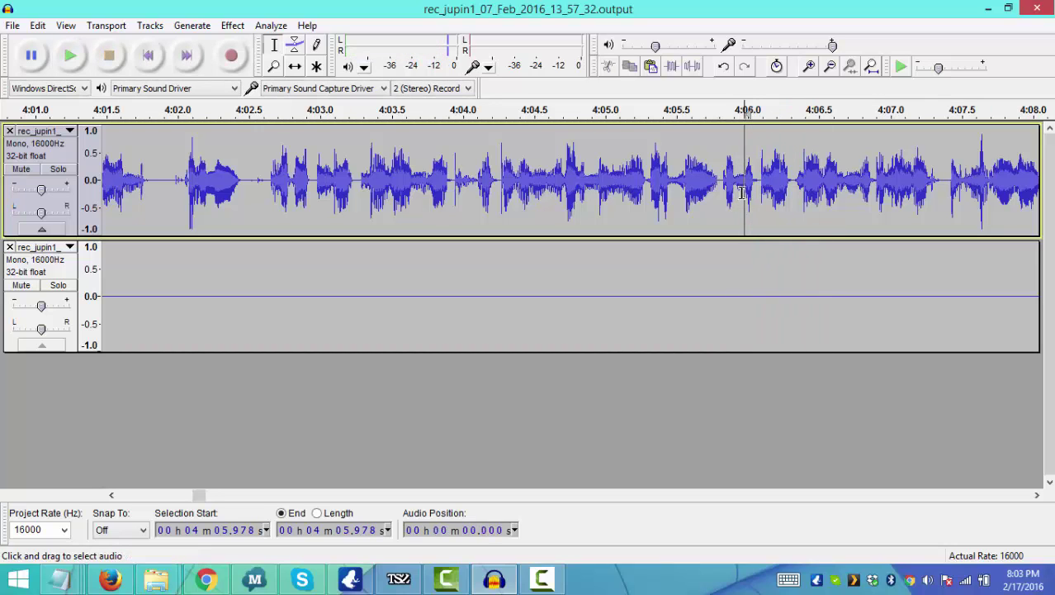
Delete the short passage from 4:05.805 to 4:05.978 on both tracks.
click(732, 269)
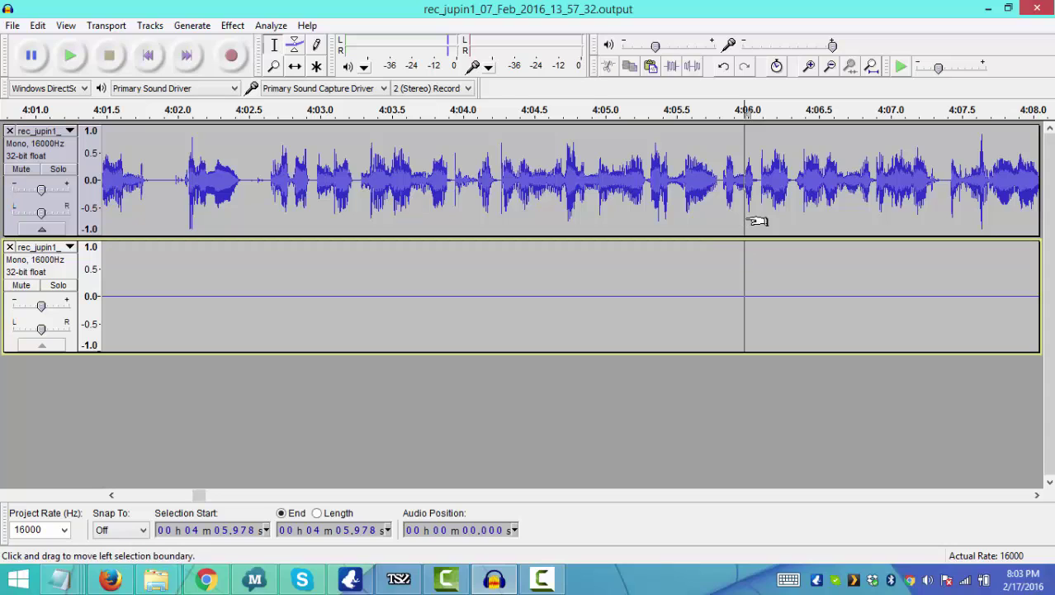
click(748, 228)
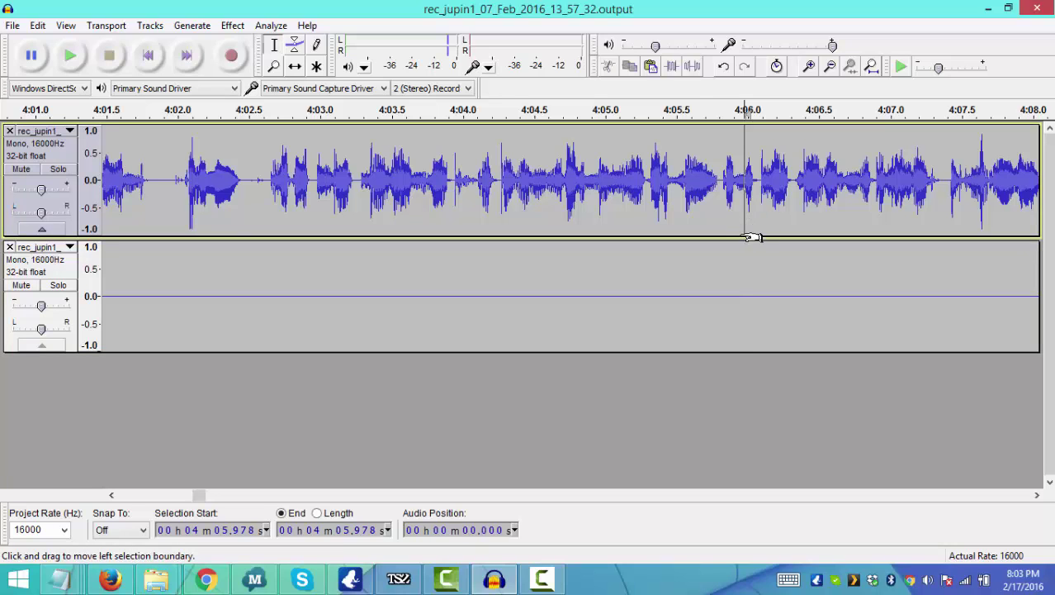
drag(748, 237, 731, 328)
key(Delete)
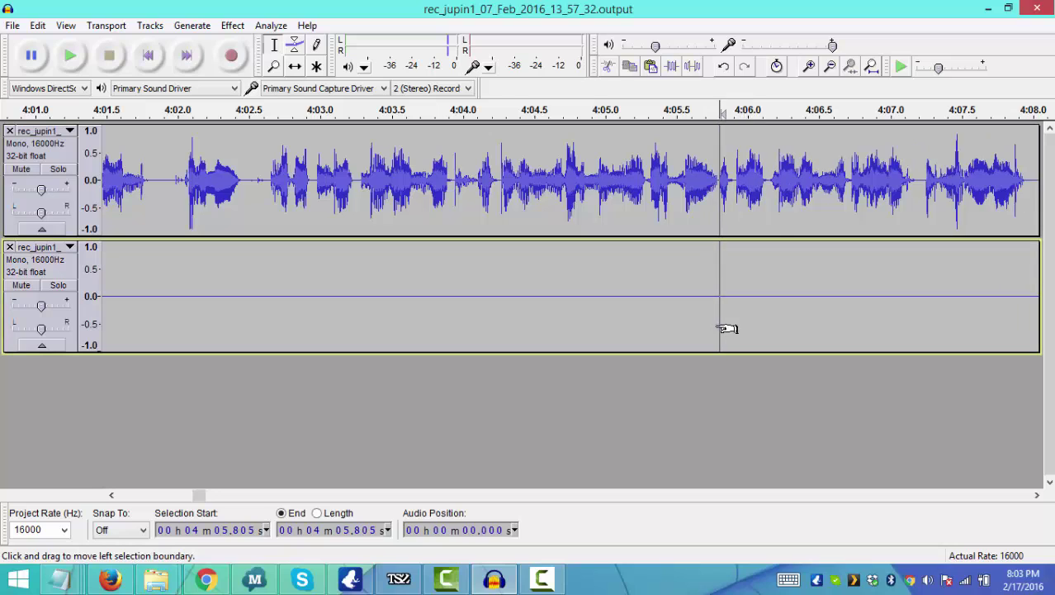
Listen onward from 4:05.209 through the lower speaker's part, and replay the upper speaker from 4:24.782.
click(635, 285)
key(space)
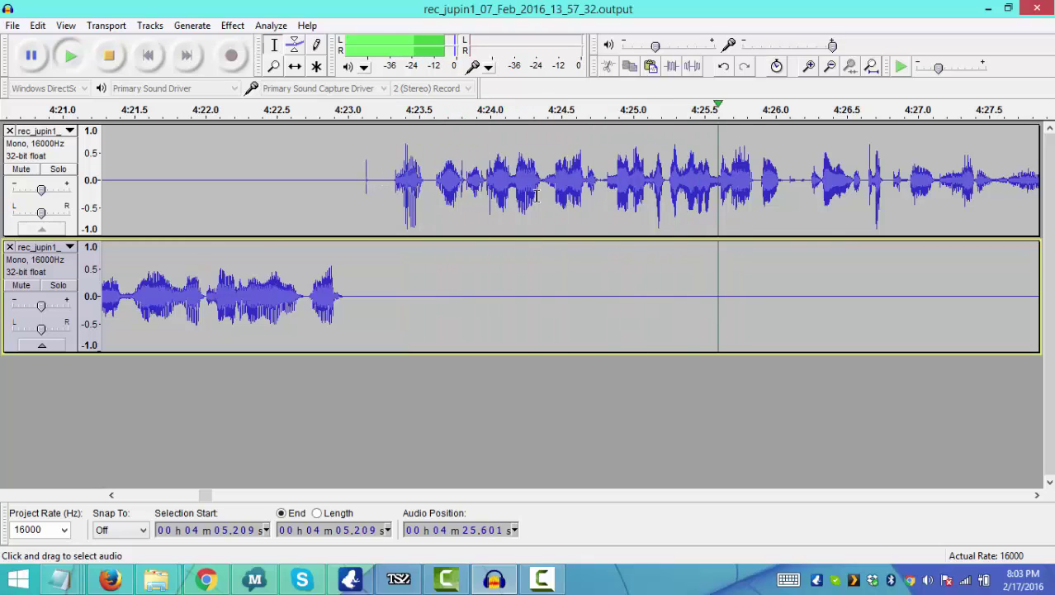
key(space)
click(602, 190)
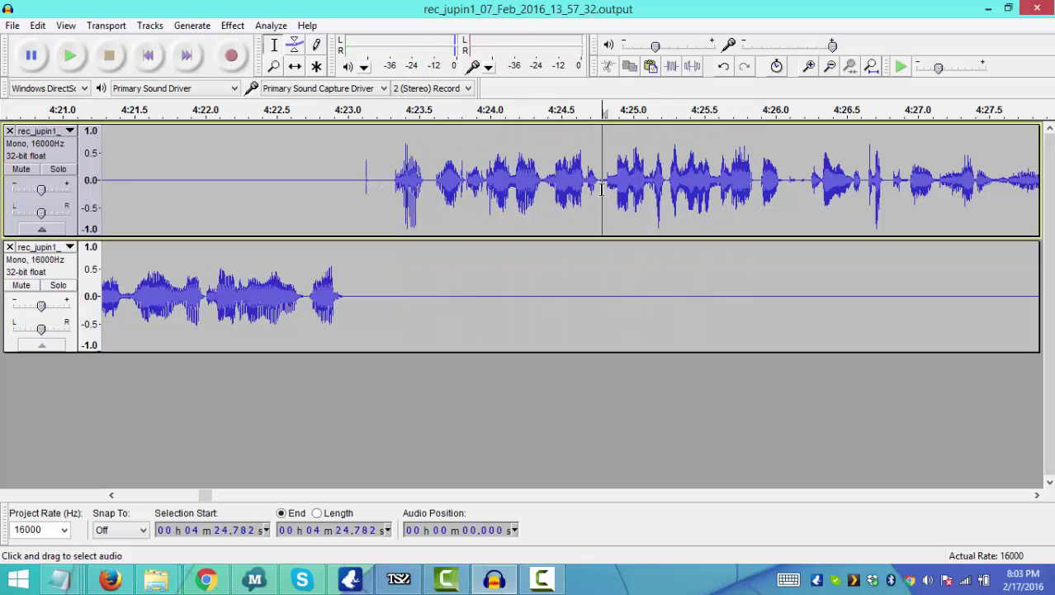
key(space)
key(space)
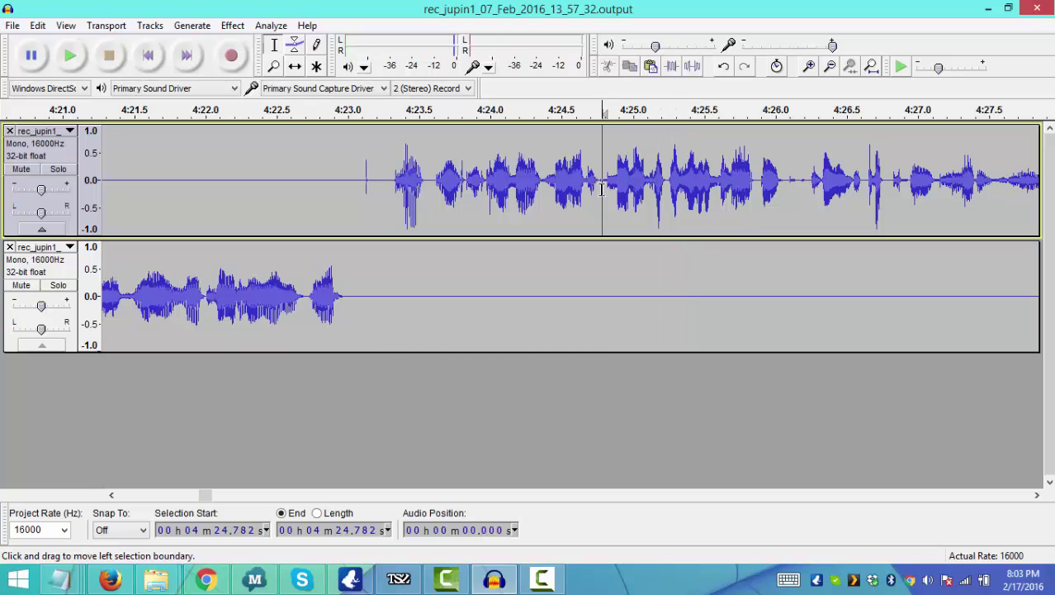
Delete the passage from 4:23.112 to 4:24.782 on both tracks, and listen onward from 4:22.136.
click(546, 306)
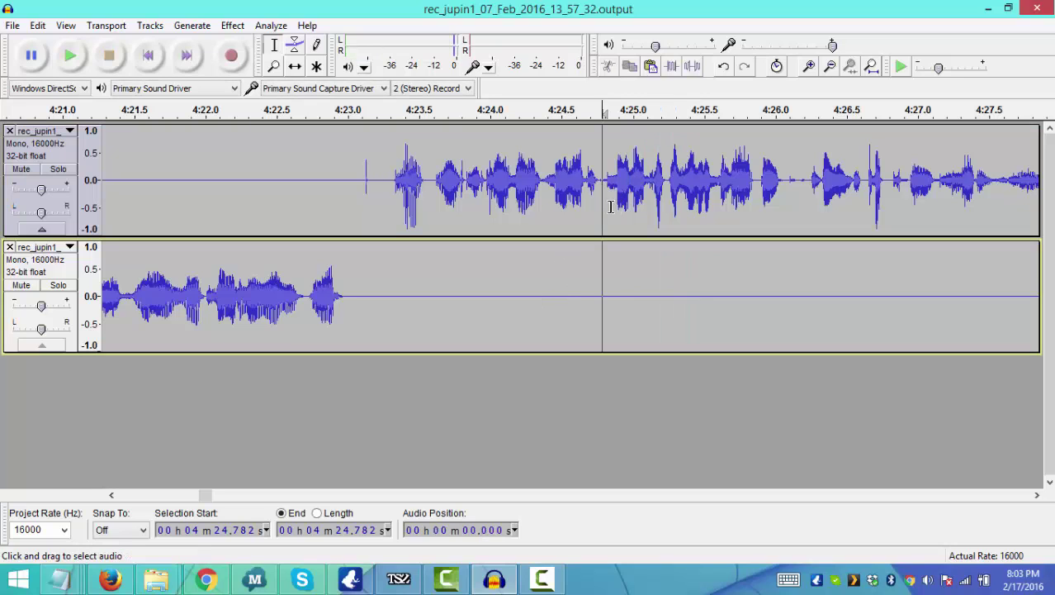
drag(602, 294, 376, 273)
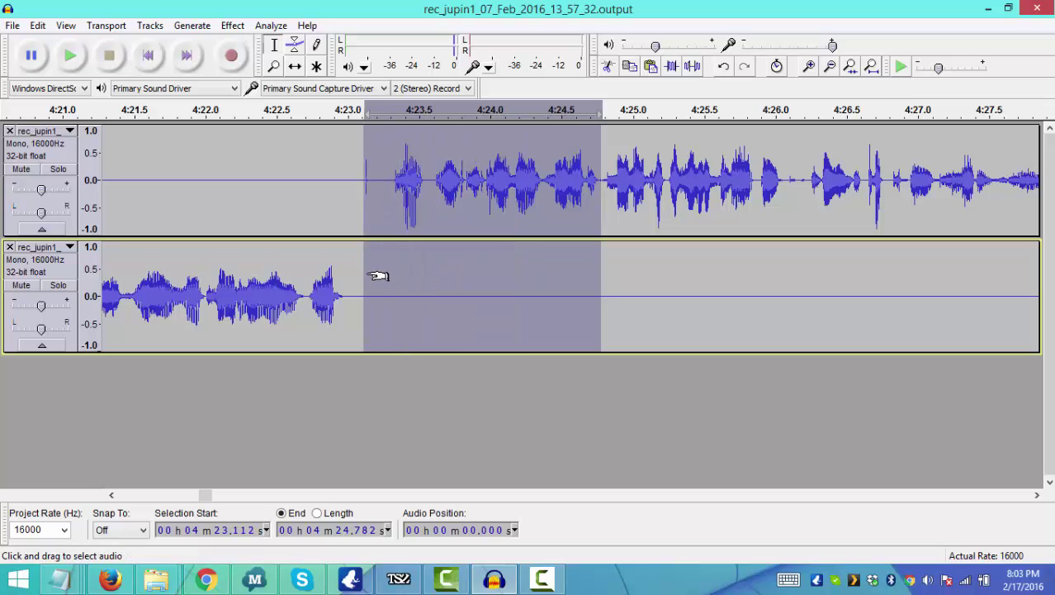
key(Delete)
click(223, 204)
key(space)
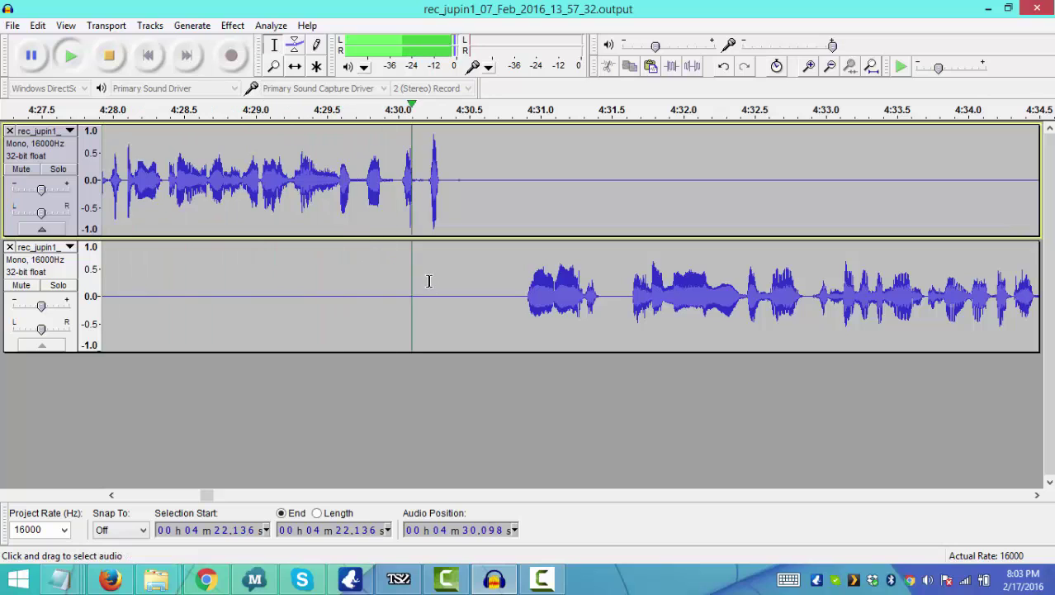
key(space)
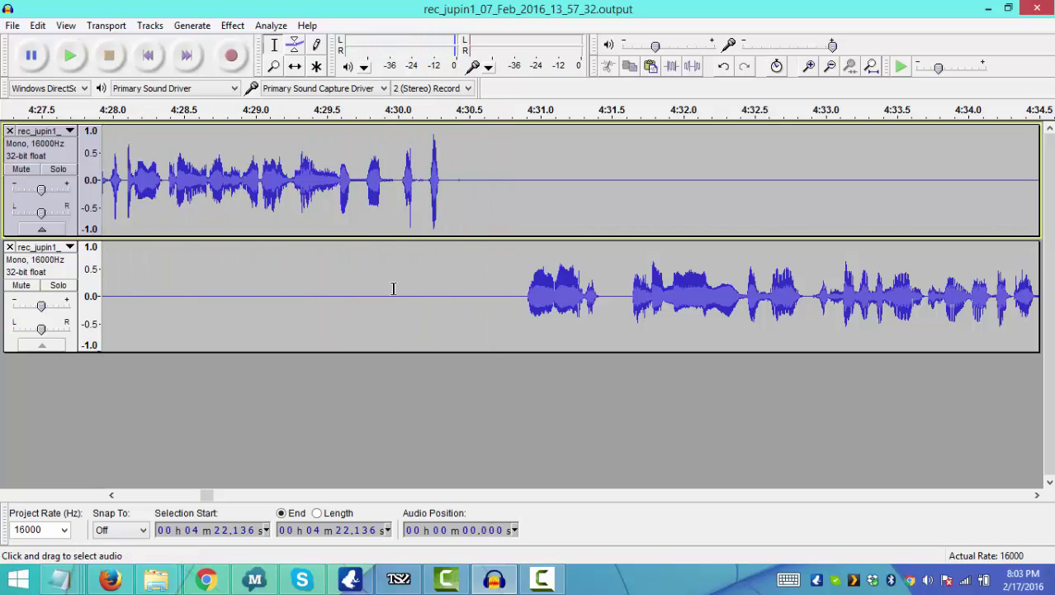
Silence the lower track's noise from 4:26.984 to 4:29.456, and shorten the silent gap on both tracks at 4:30.481.
click(320, 316)
drag(240, 323, 315, 269)
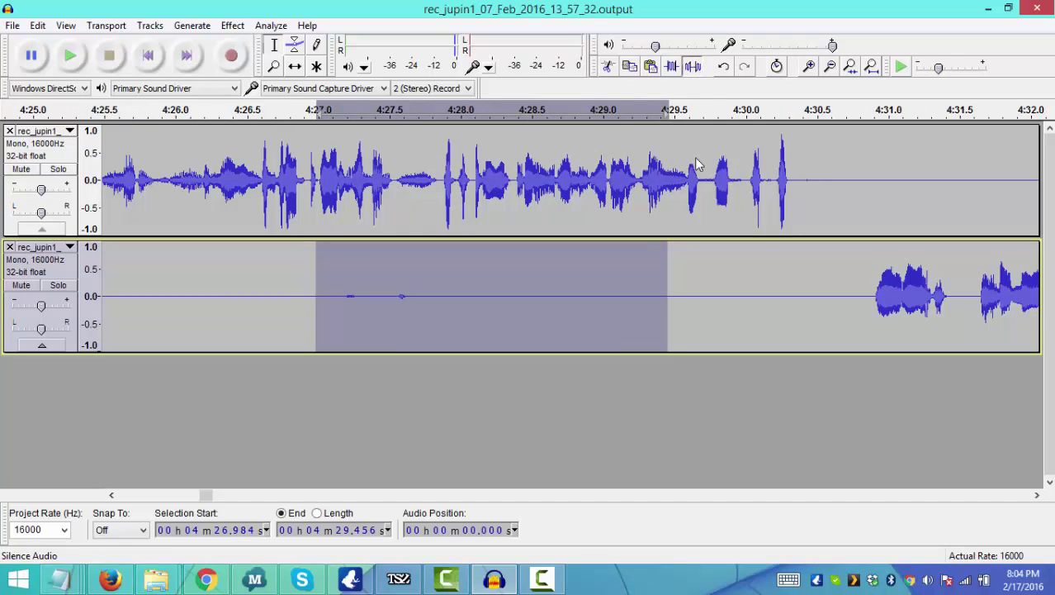
click(840, 296)
drag(834, 199, 814, 186)
key(Delete)
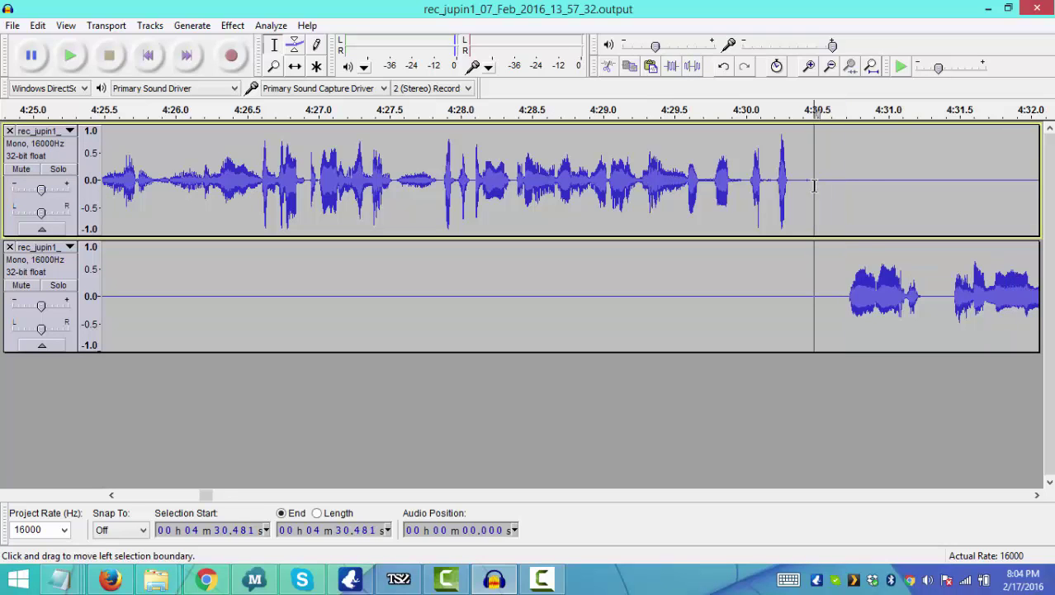
Listen onward from 4:30.481, and mark the pause before the upper speaker's phrase at 4:42.301.
key(space)
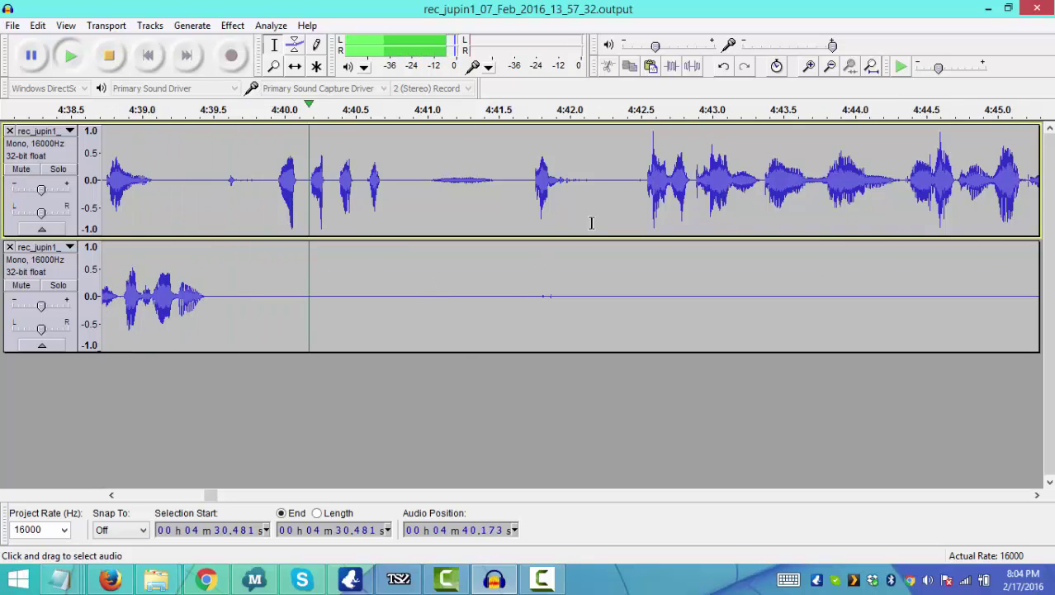
click(612, 186)
key(space)
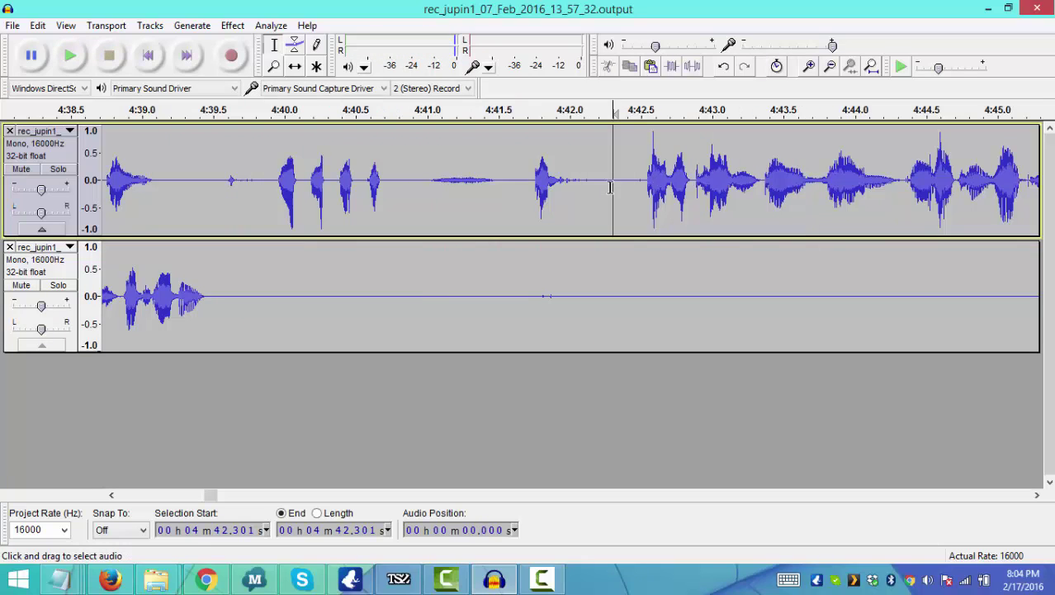
Select both tracks from 4:23.091 to the silence just before the upper speaker's phrase near 4:42.5, audition the selection, and delete it.
key(ctrl+shift+k)
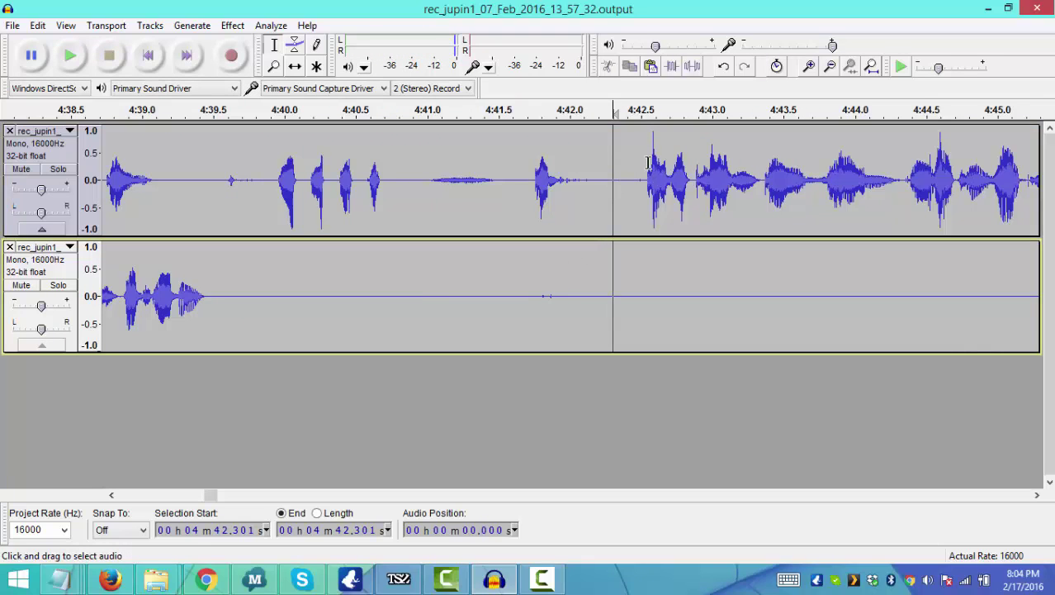
drag(626, 175, 90, 281)
drag(2, 184, 191, 235)
drag(283, 237, 309, 270)
key(space)
key(space)
key(space)
key(space)
key(Delete)
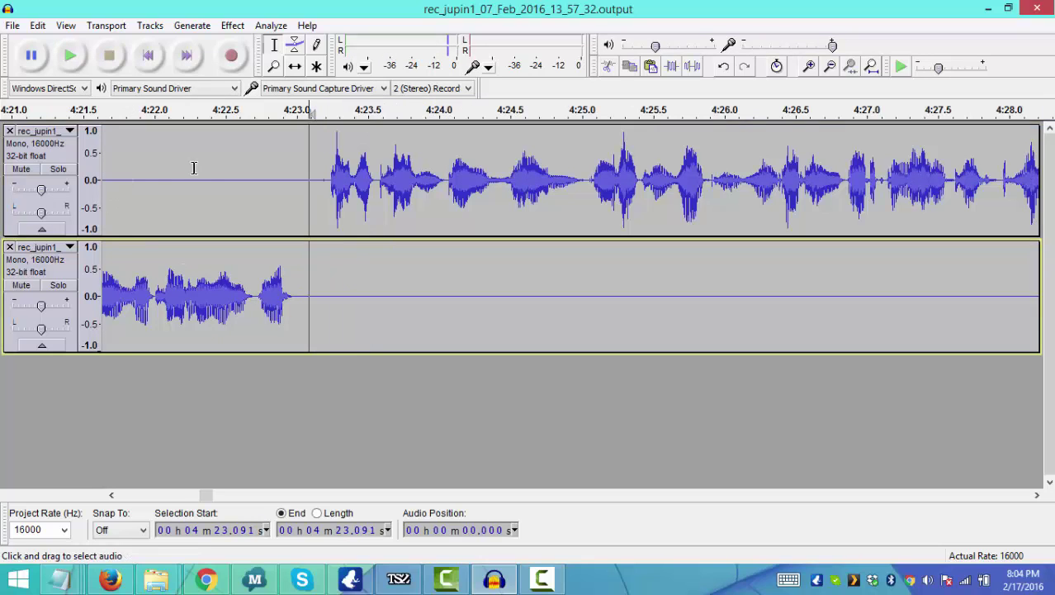
Replay the transition between the two speakers from 4:22.012, and place the cursor at 4:22.538 on the upper track.
key(Up)
click(154, 175)
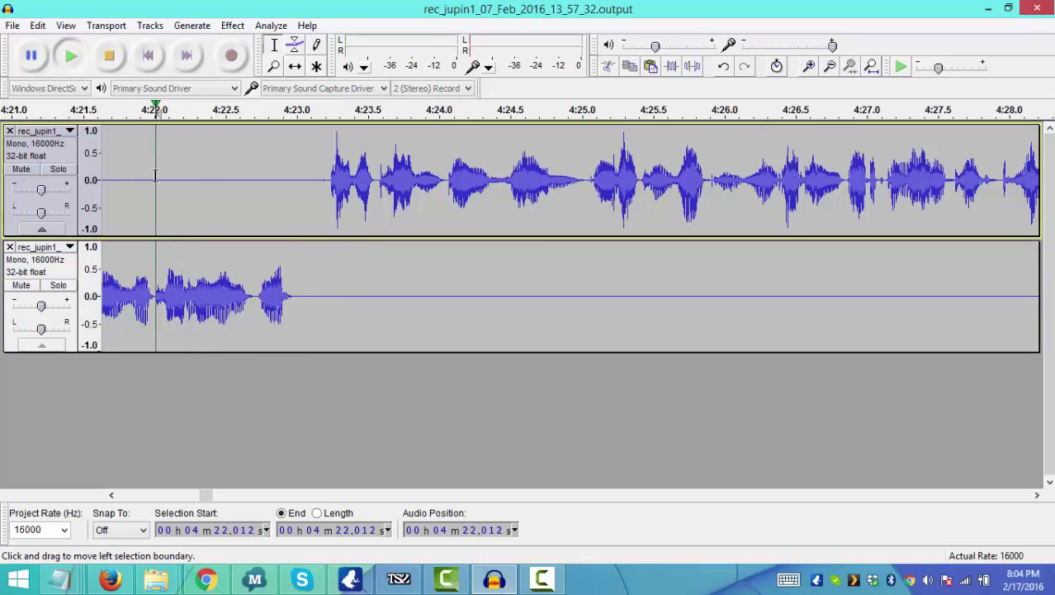
key(space)
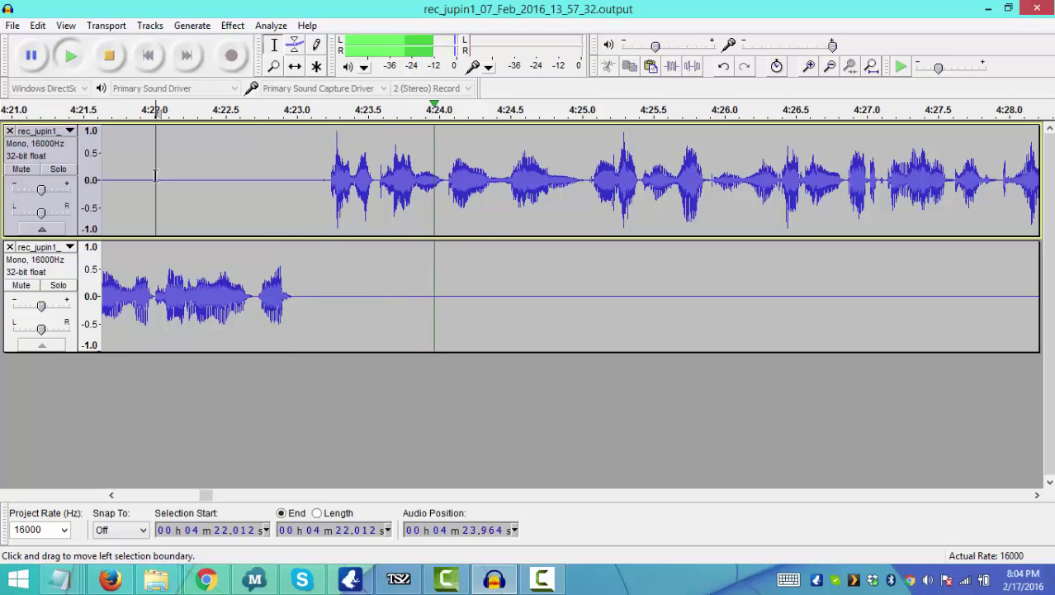
key(space)
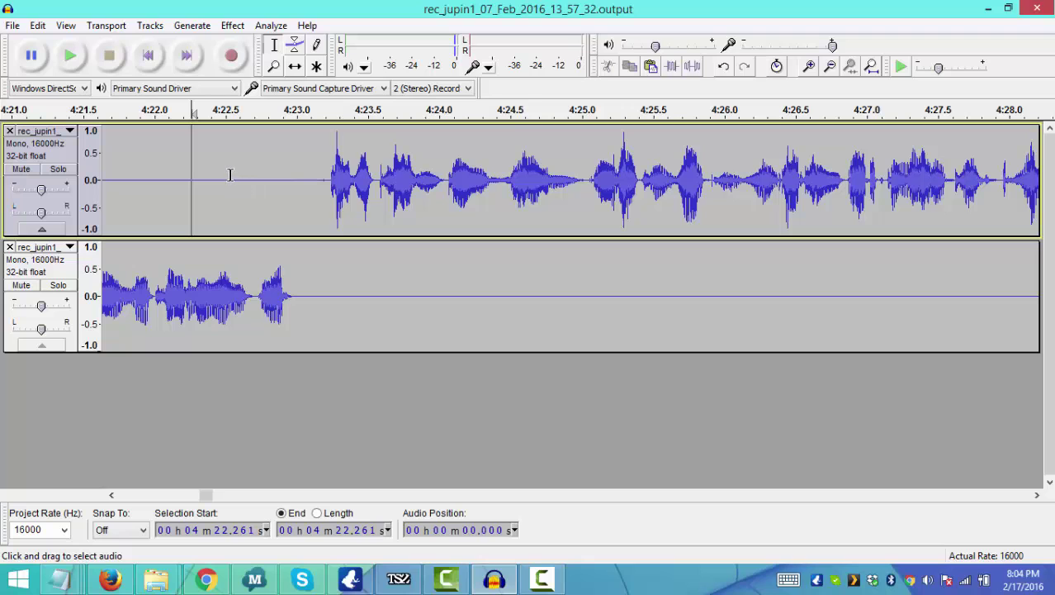
click(231, 175)
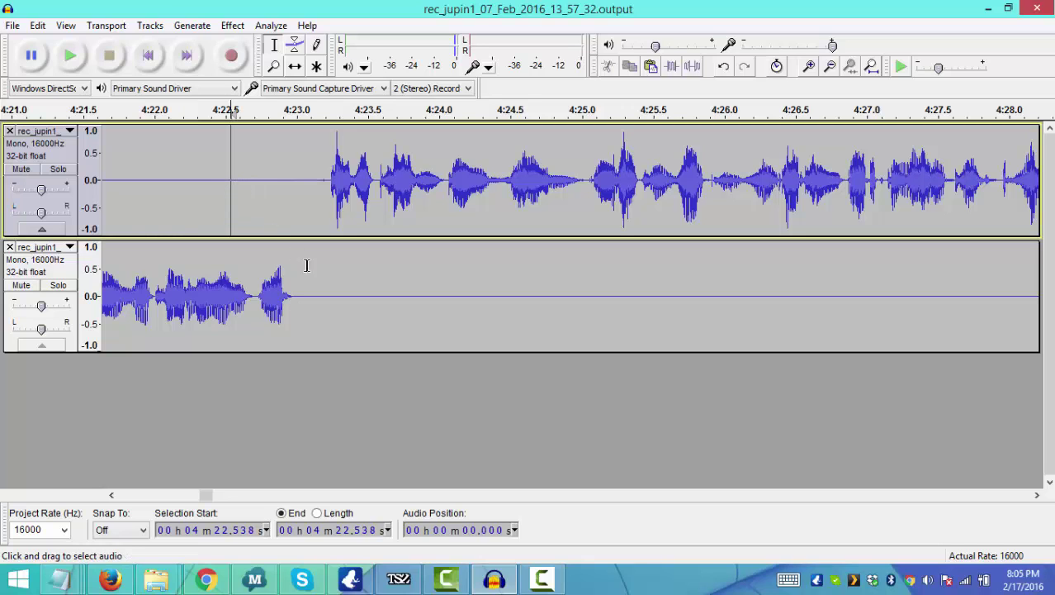
Silence the lower track's stray noise from 4:18.531 to 4:19.995.
drag(326, 305, 102, 165)
drag(267, 174, 249, 195)
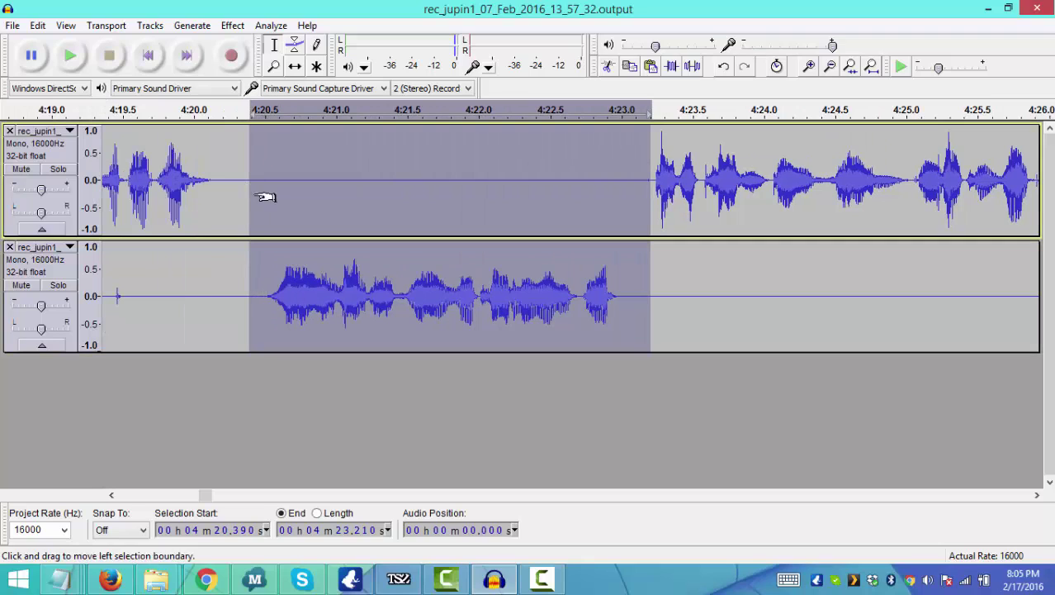
click(191, 297)
drag(8, 271, 168, 300)
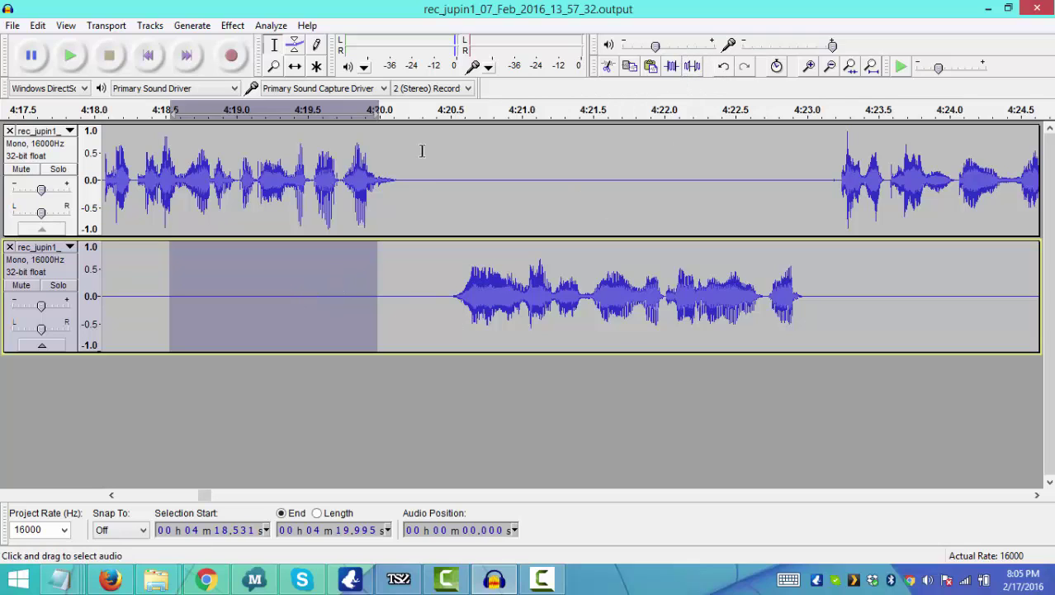
Delete the short silence on both tracks from about 4:20.266 to 4:20.493, and replay the transition from 4:18.861.
drag(450, 291, 413, 212)
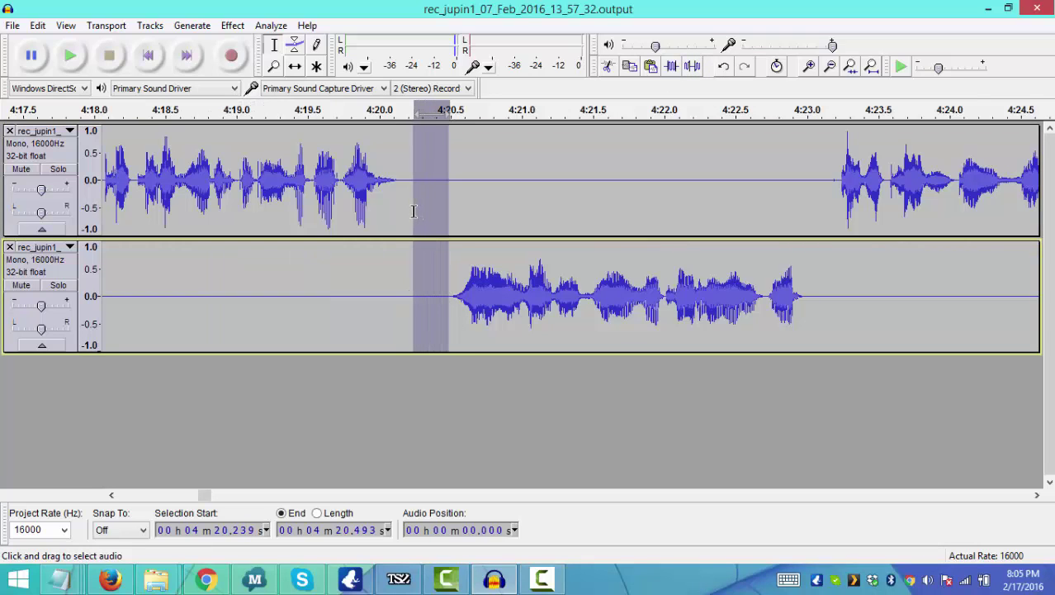
key(Delete)
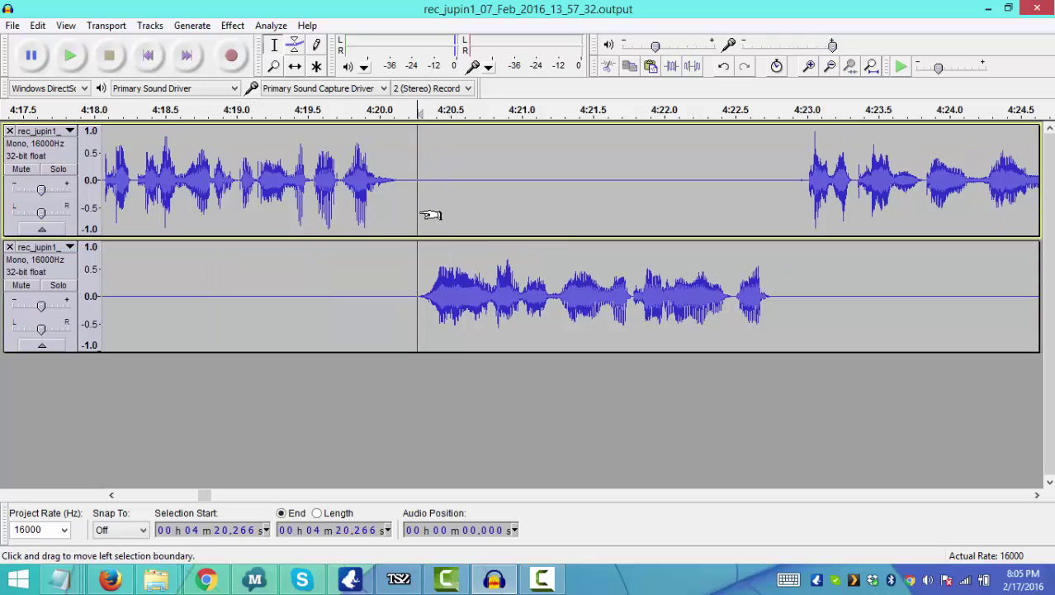
click(216, 281)
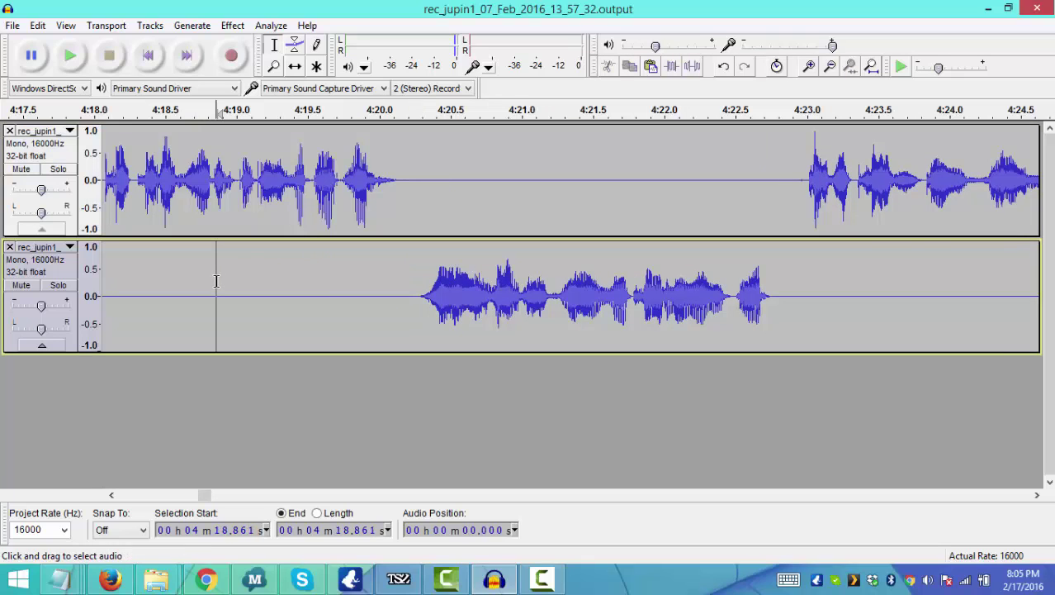
key(space)
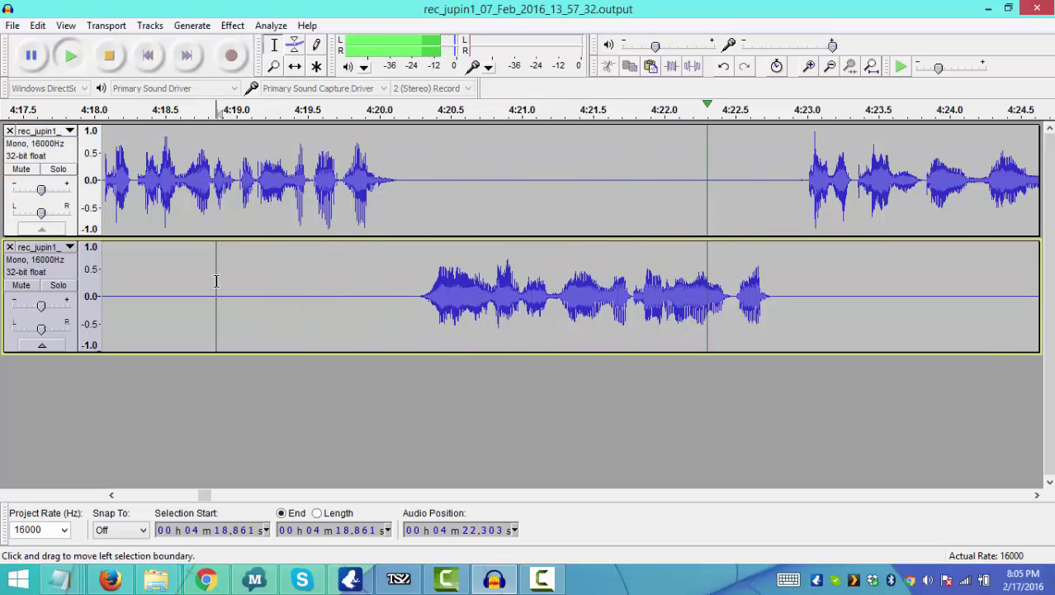
key(space)
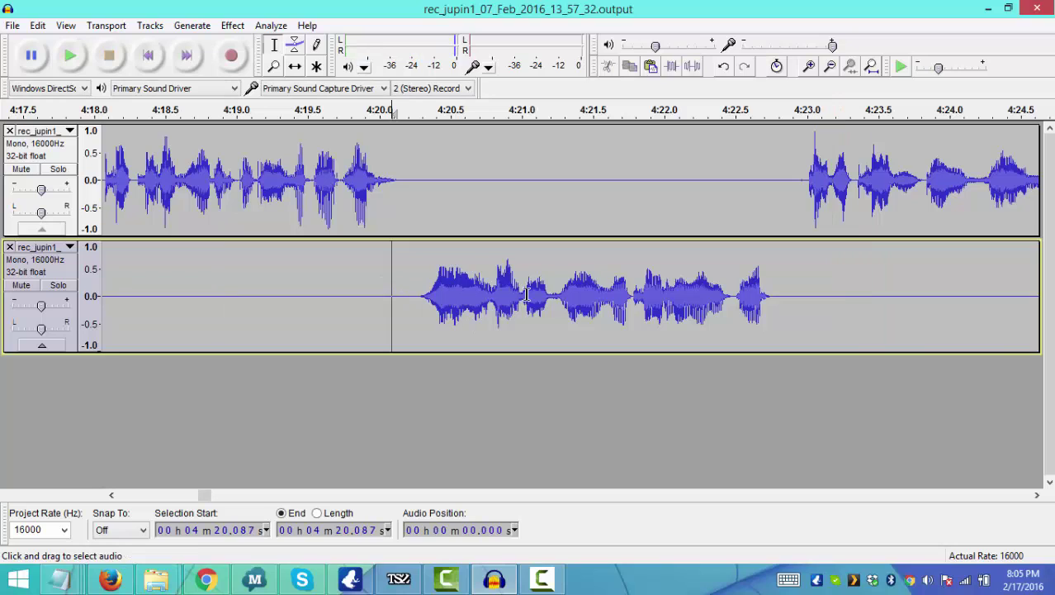
Replay the start of the lower speaker's phrase repeatedly from 4:20.087.
key(space)
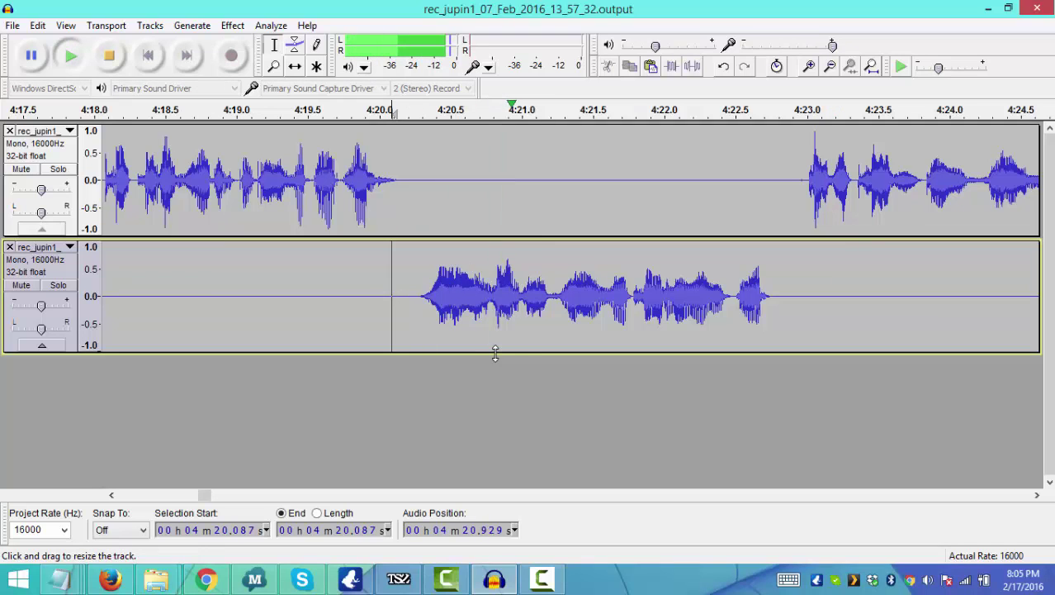
key(space)
key(space)
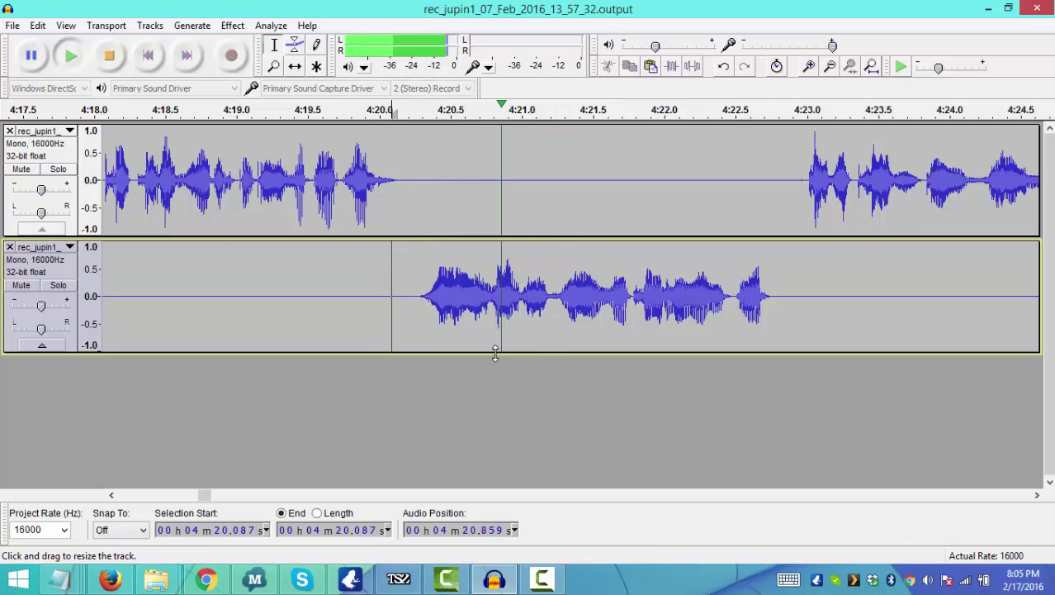
key(space)
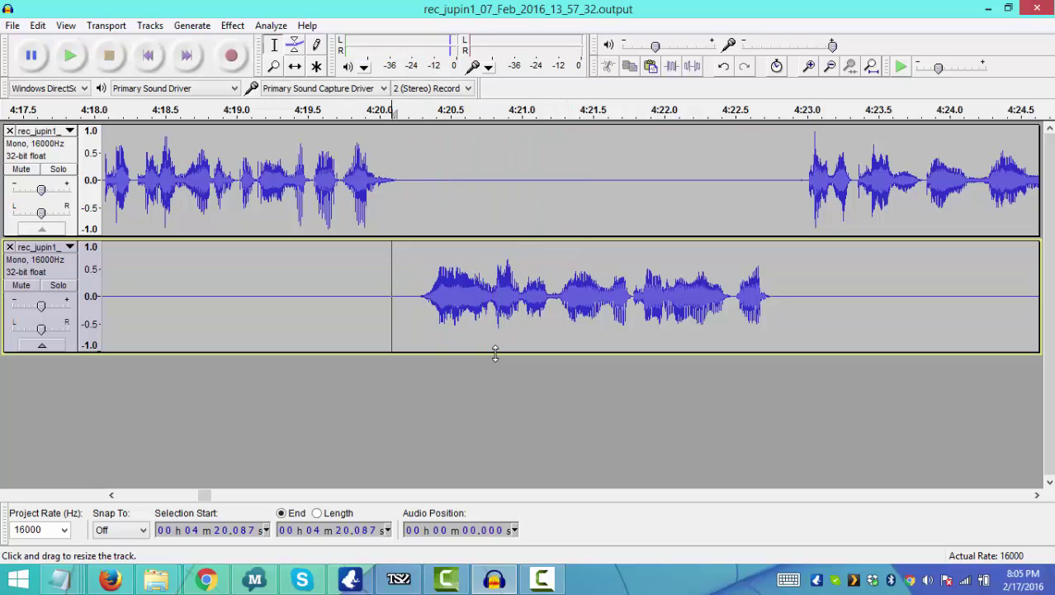
key(space)
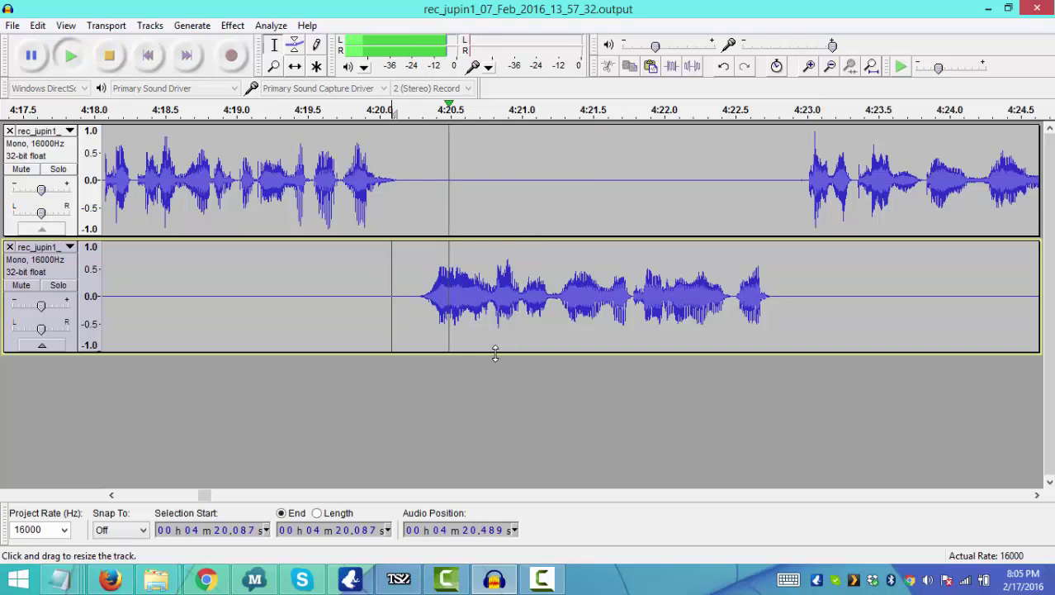
key(space)
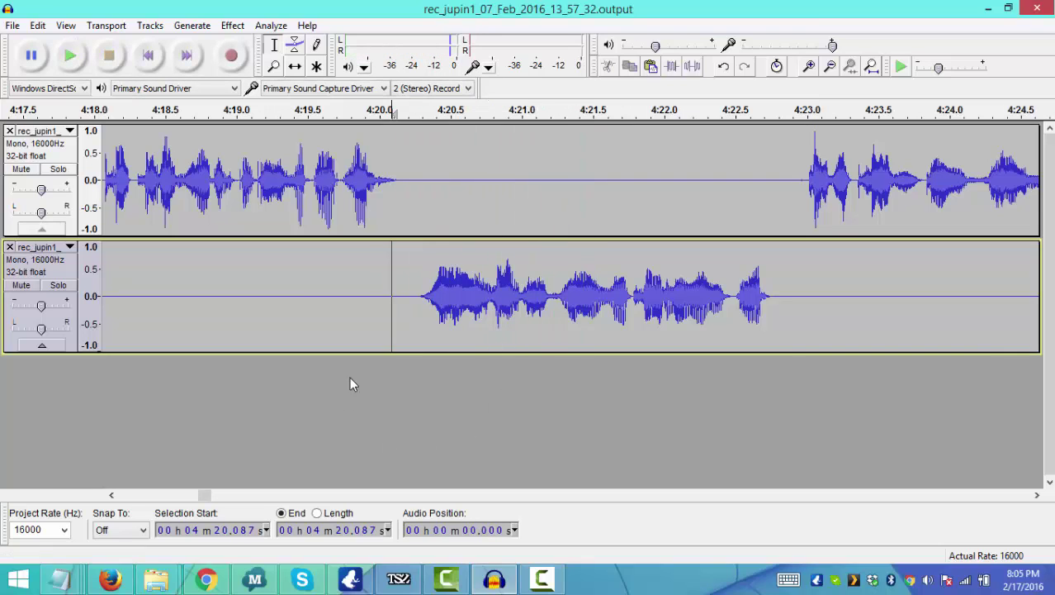
Listen onward from 4:22.673 on the upper track, and delete the brief utterance on both tracks from 4:35.388 to about 4:35.7.
click(761, 189)
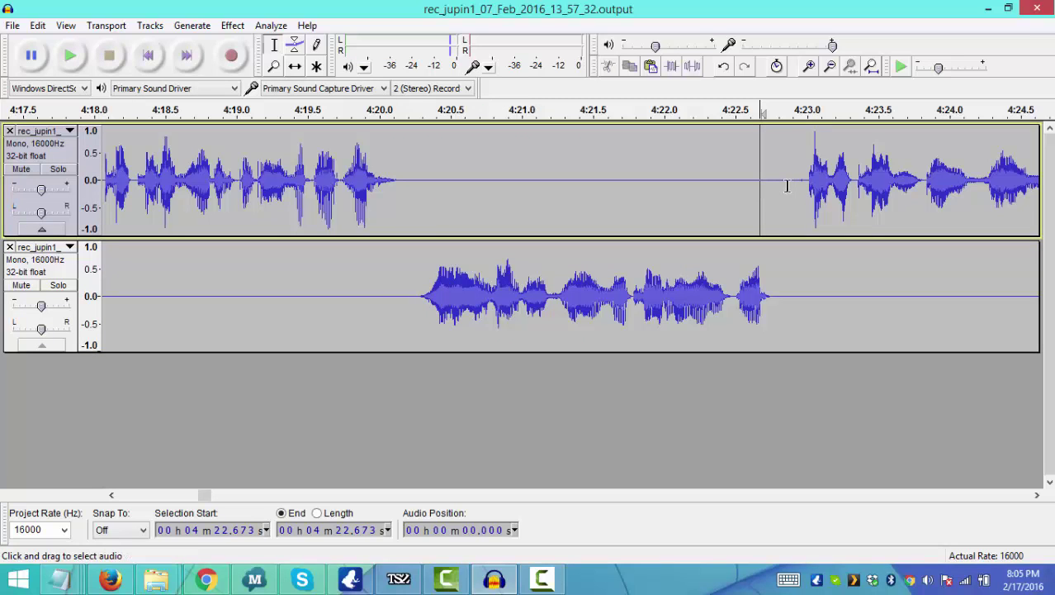
key(space)
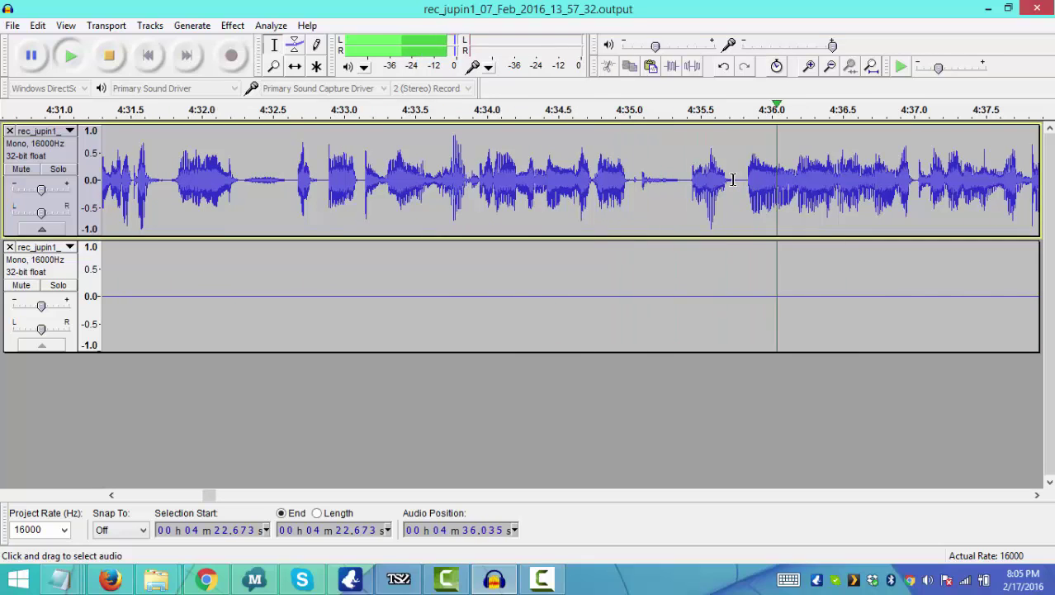
key(space)
key(Down)
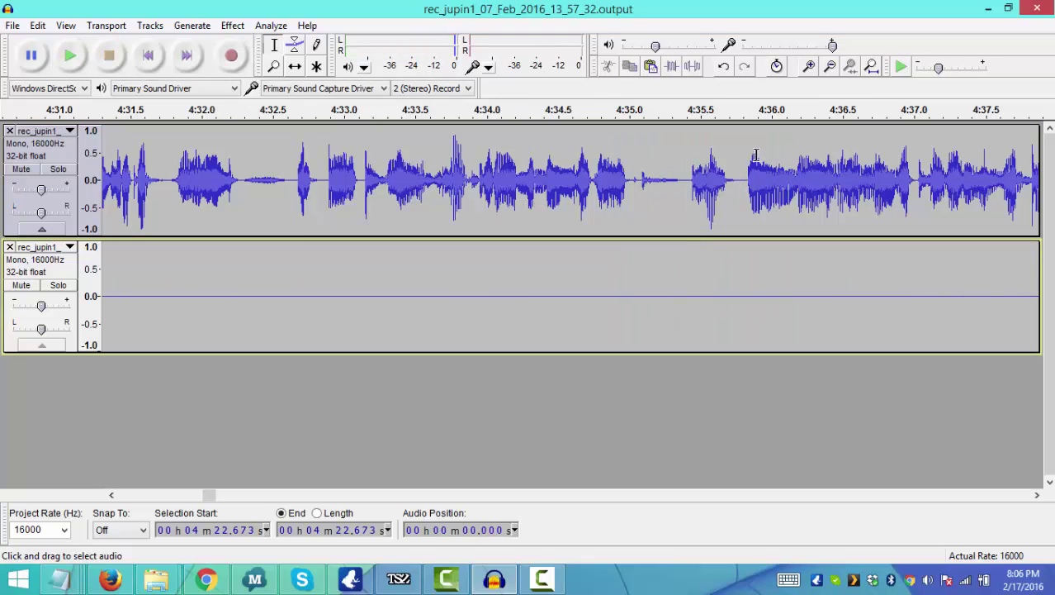
click(730, 182)
drag(734, 181, 684, 302)
key(Down)
key(Delete)
Listen onward from 4:35.388, and delete the gap on both tracks from 4:54.669 to just before the lower speaker's phrase near 4:55.4.
key(space)
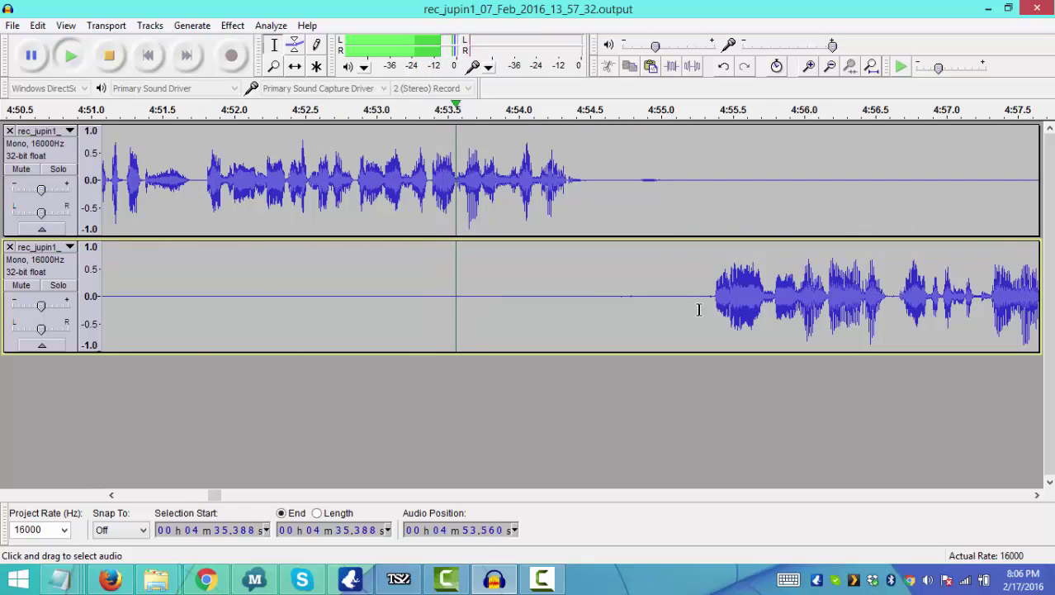
key(space)
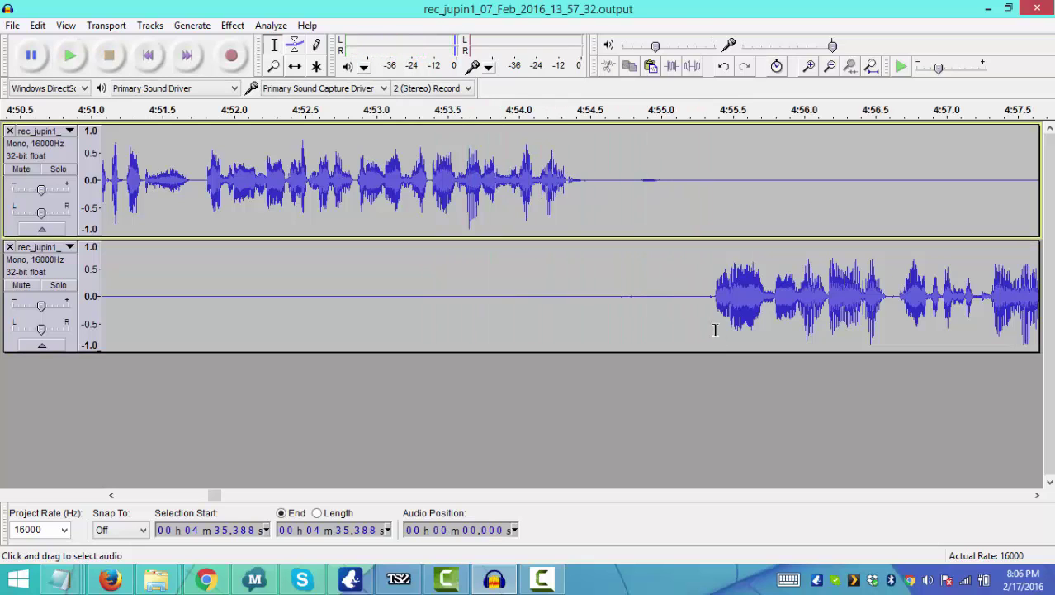
drag(706, 293, 613, 188)
key(Delete)
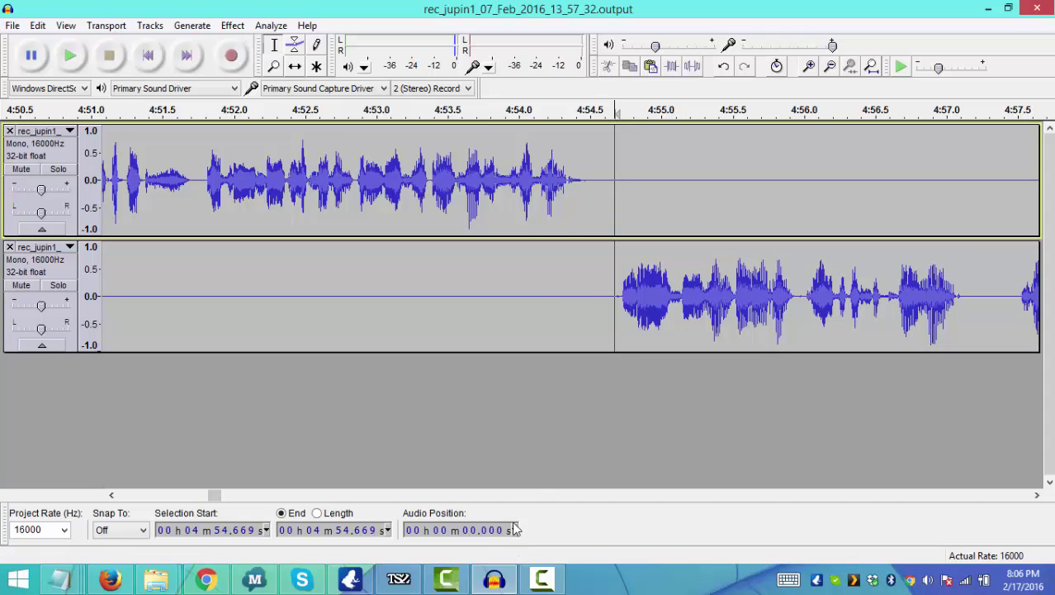
click(525, 295)
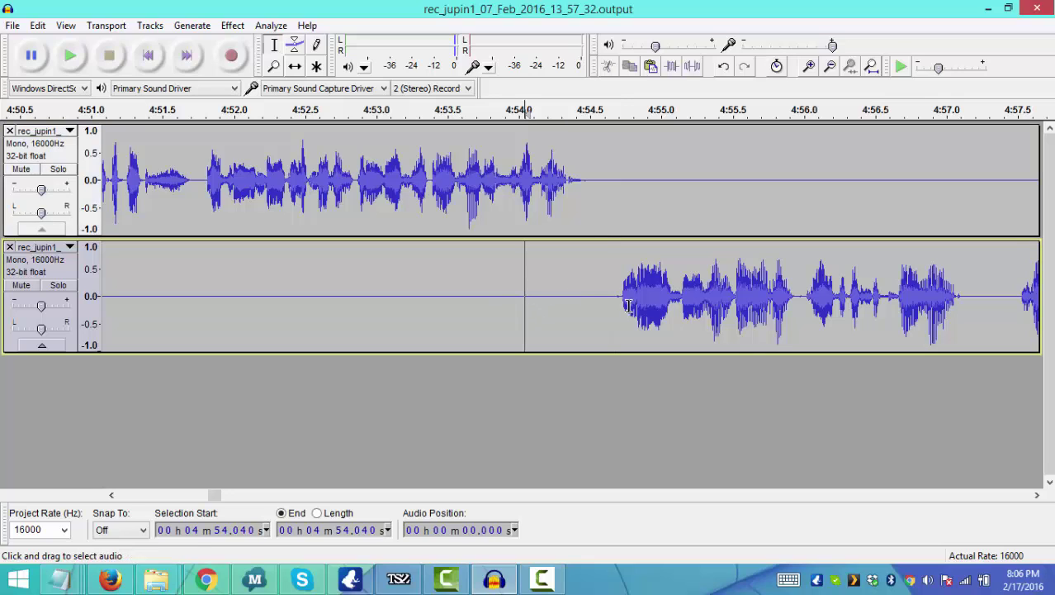
click(598, 302)
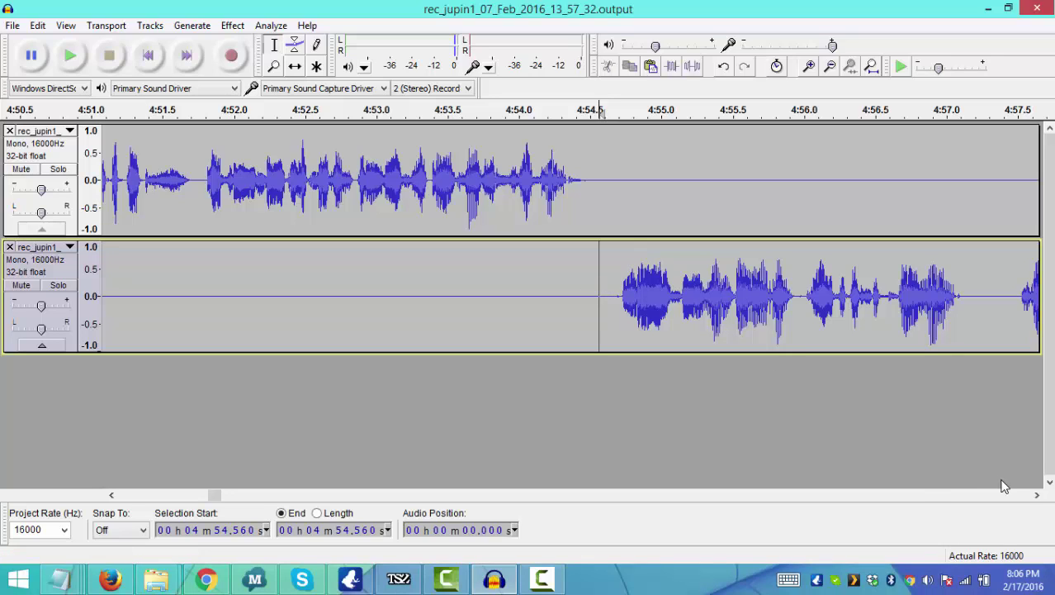
right_click(1037, 495)
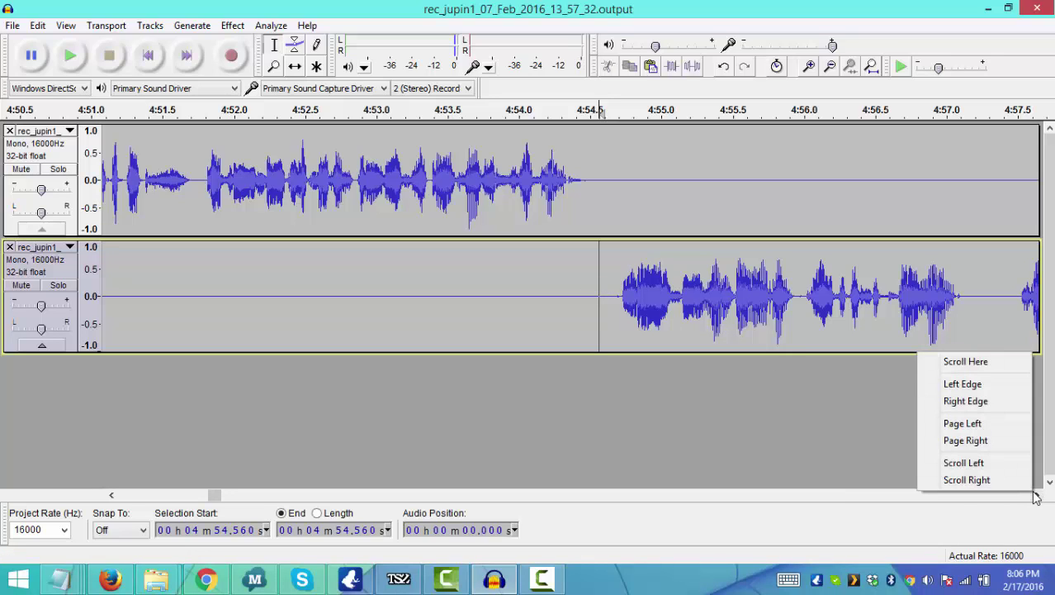
click(740, 317)
click(731, 314)
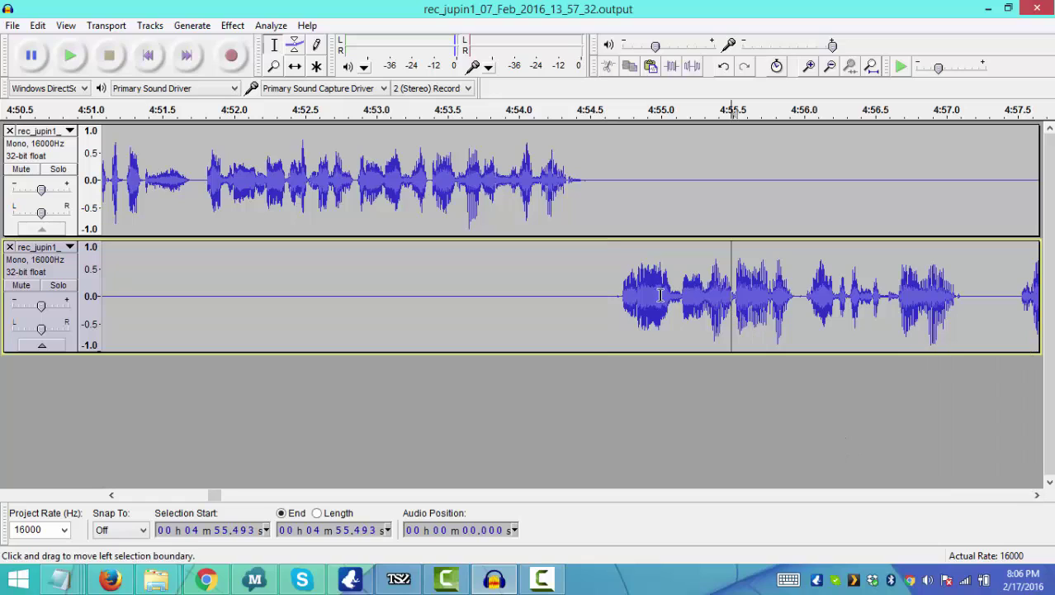
click(610, 292)
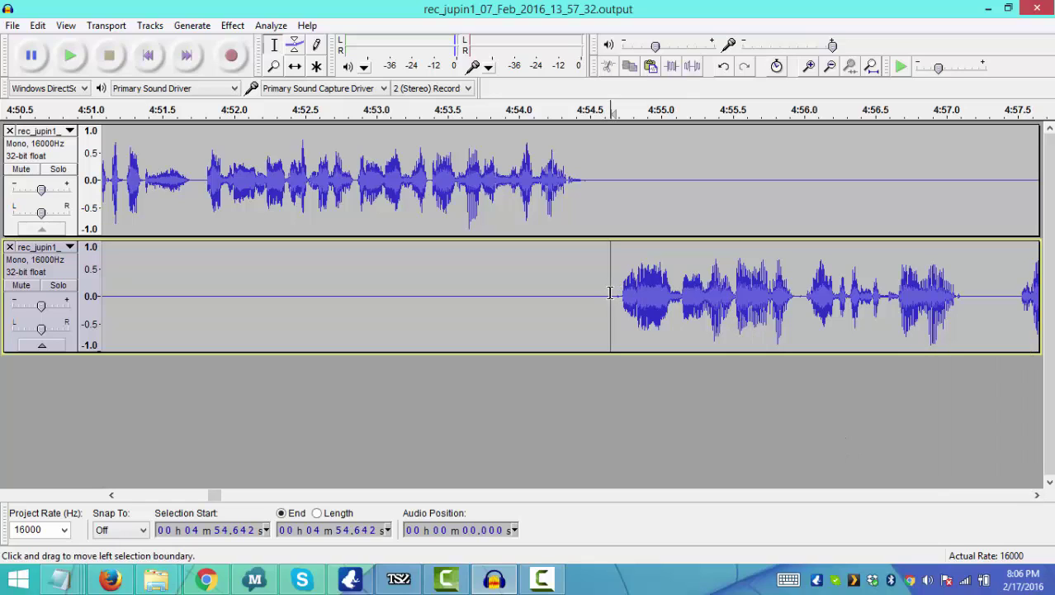
click(607, 213)
key(Down)
key(shift+Up)
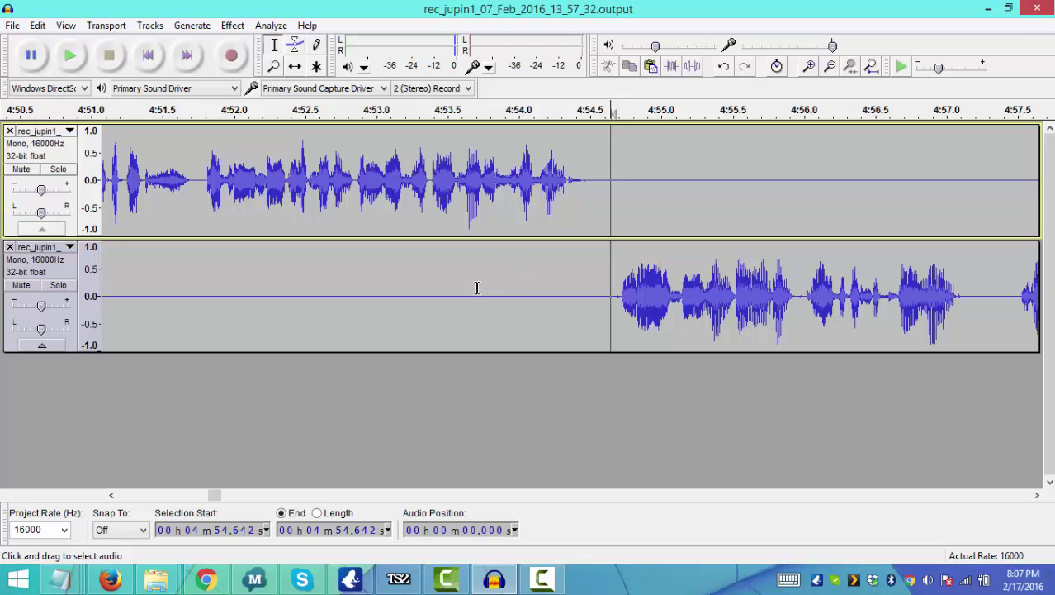
Close the edited recording's project and open a new File Explorer window.
key(ctrl+w)
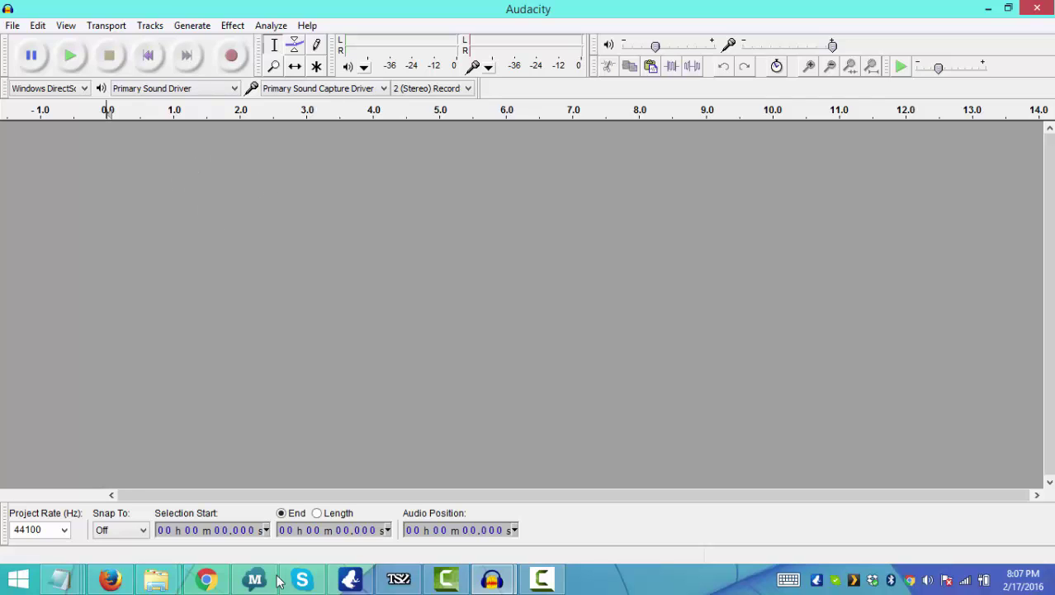
click(162, 586)
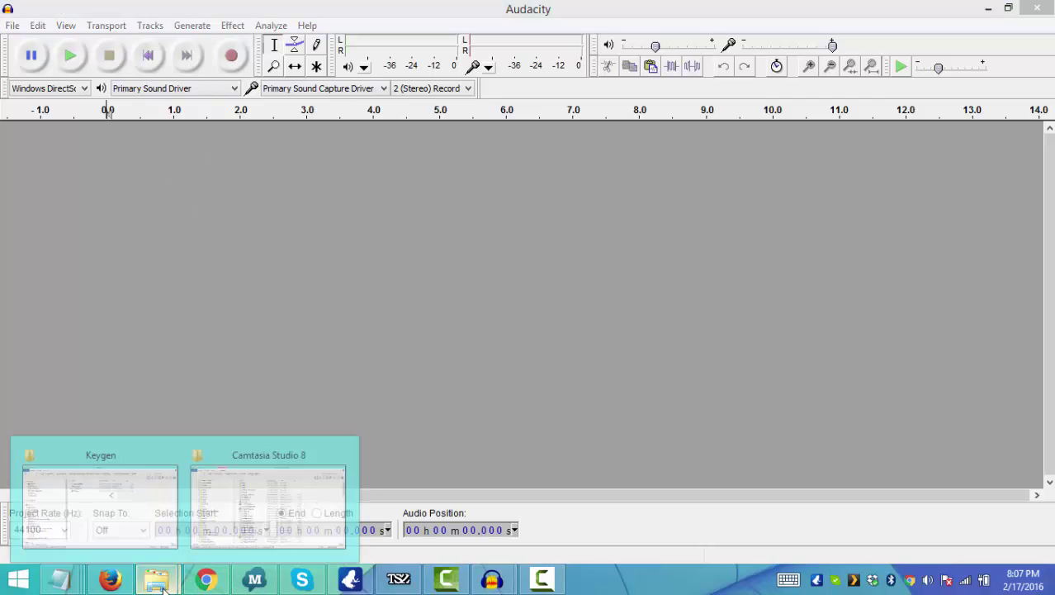
right_click(163, 584)
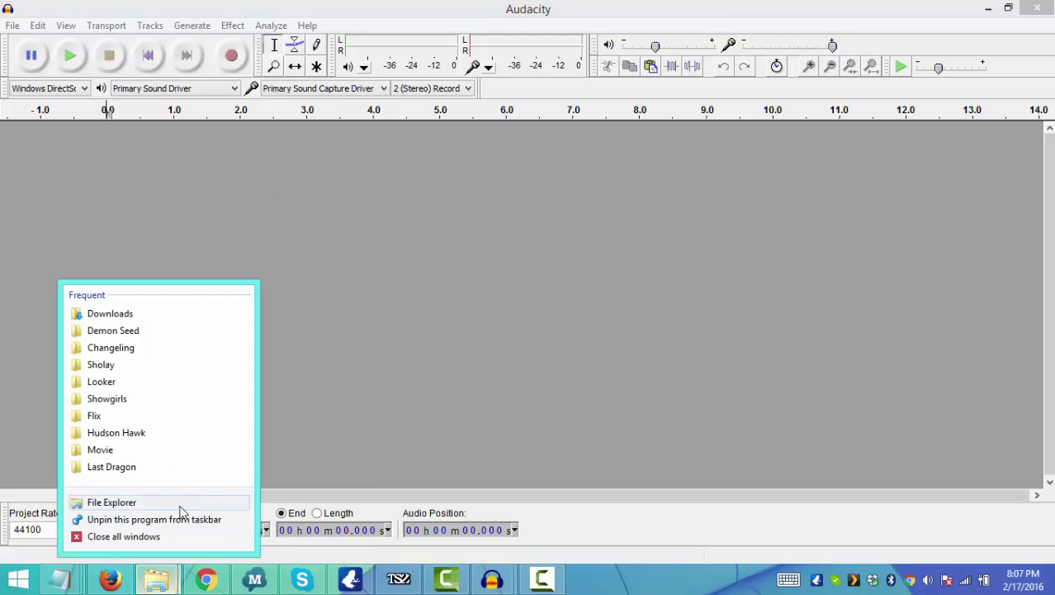
click(133, 508)
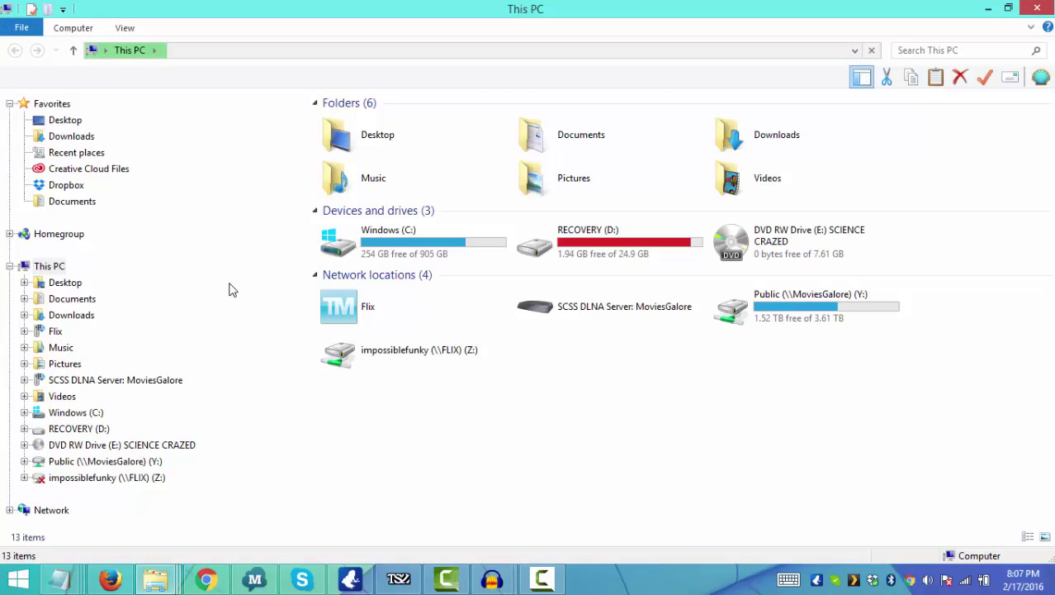
Open the Changeling folder inside The Projection Booth folder in Documents to view the episode's files.
click(71, 203)
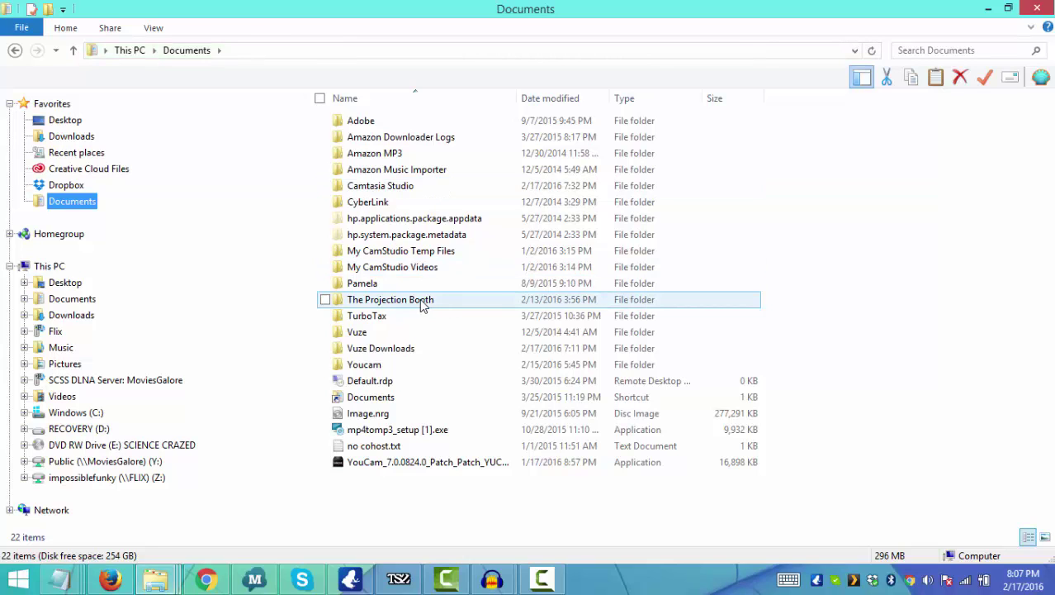
click(402, 302)
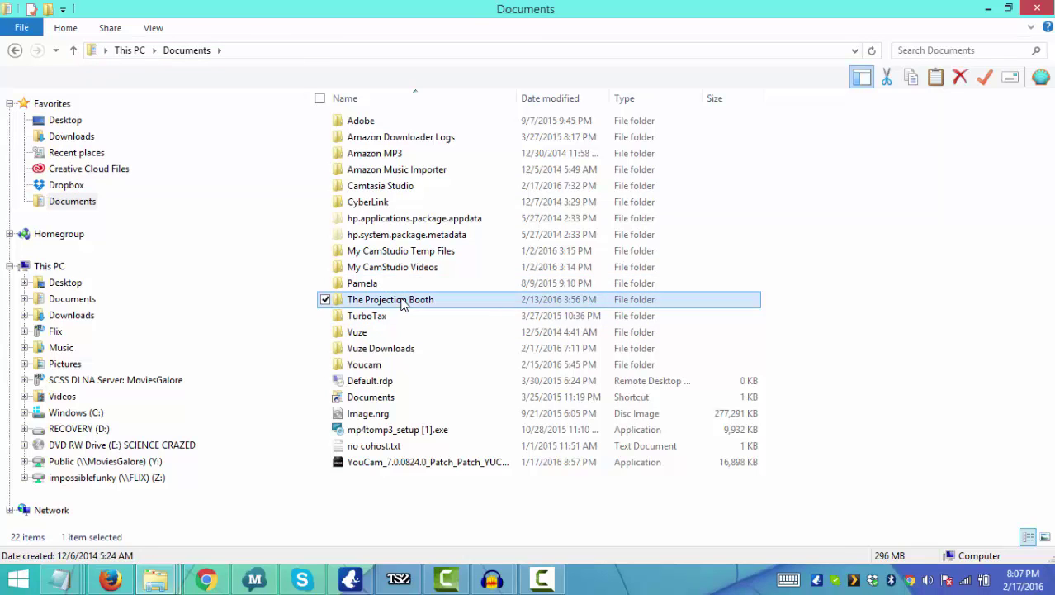
double_click(402, 302)
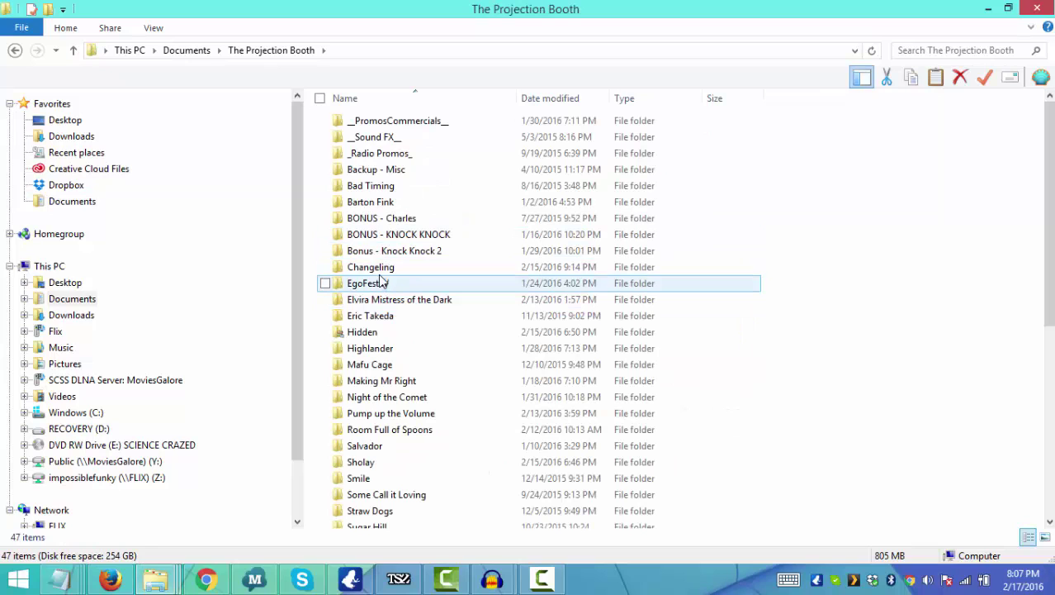
double_click(378, 268)
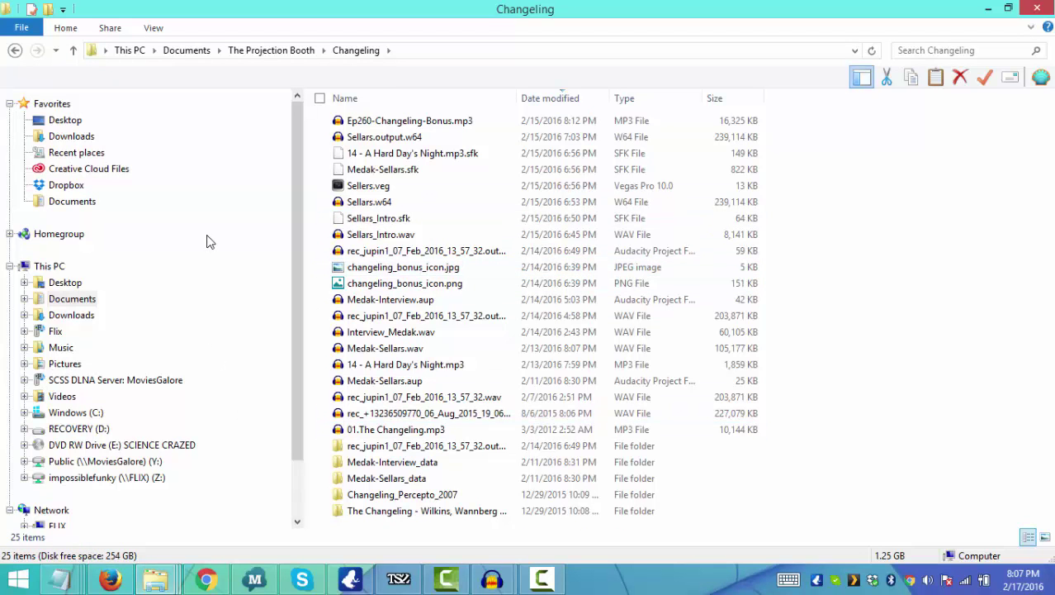
Open The Projection Booth folder in Dropbox and sort its folders by name.
click(66, 185)
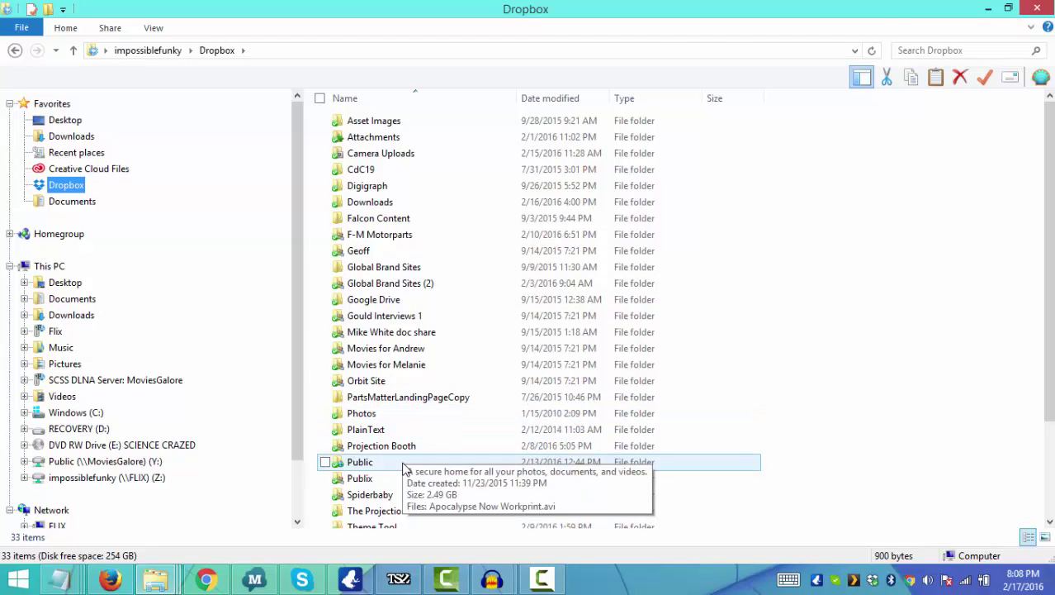
double_click(400, 510)
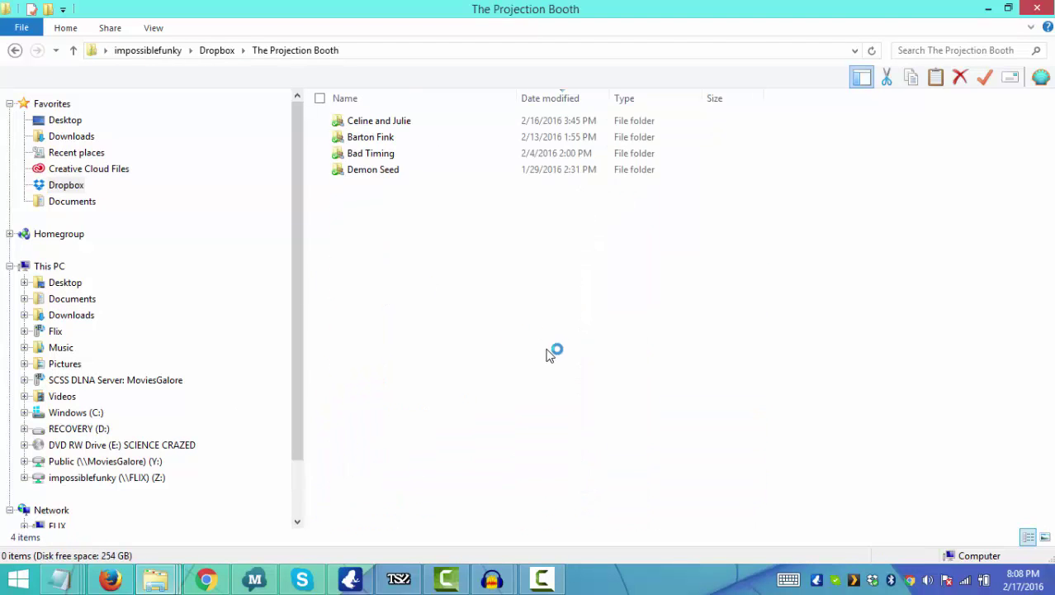
click(370, 103)
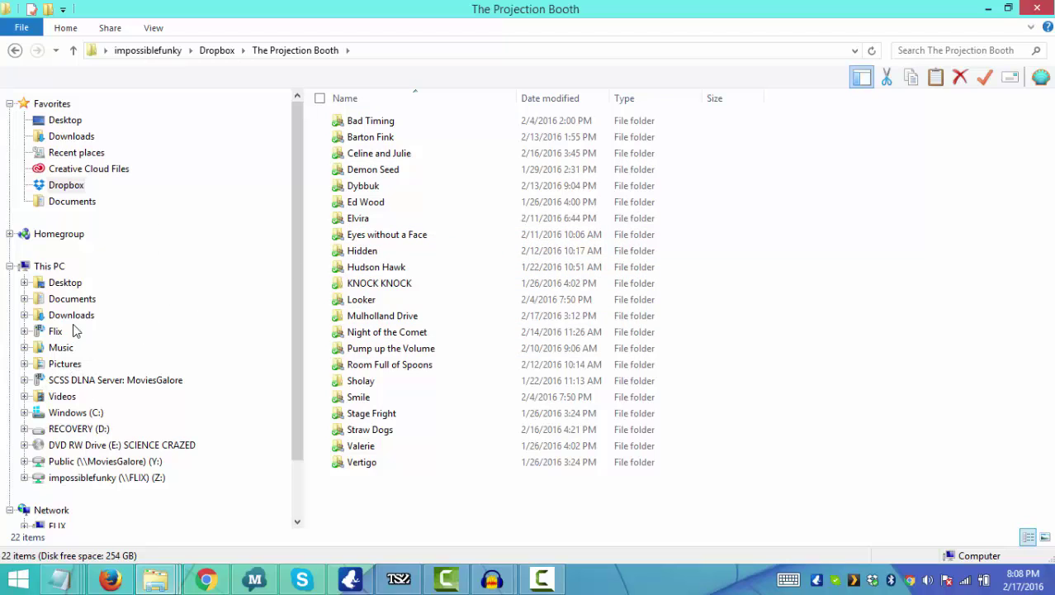
Open the Flix folder on the Public (\\MoviesGalore) (Y:) drive and search it for "change".
click(93, 463)
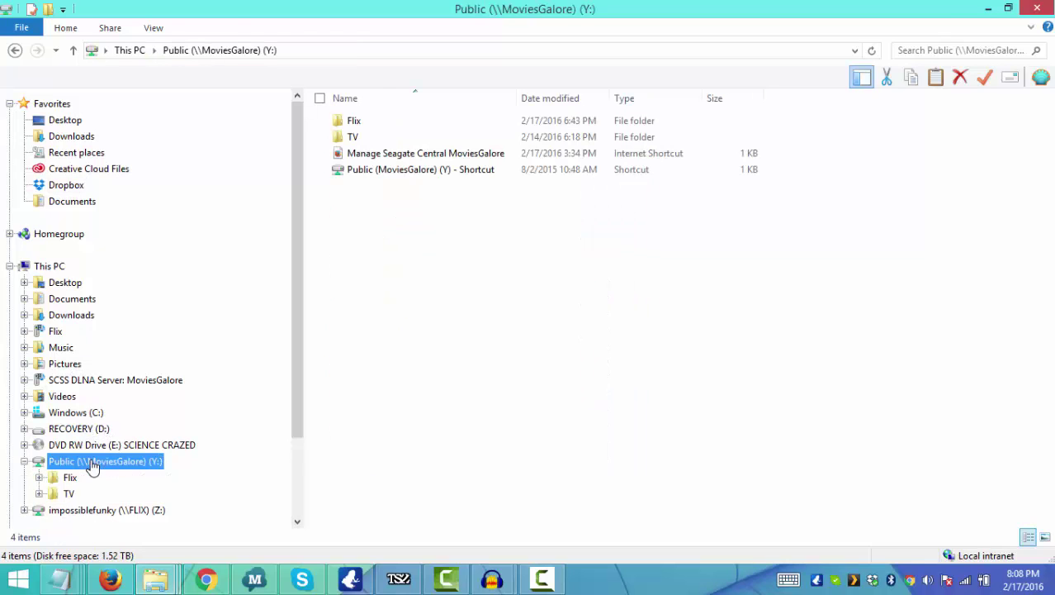
double_click(361, 122)
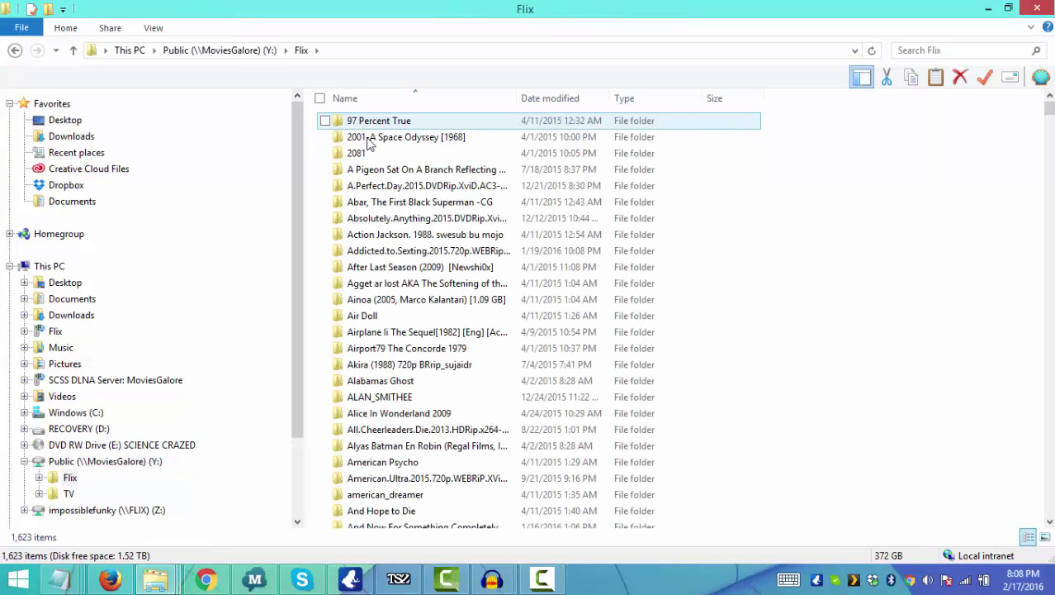
click(399, 285)
key(c)
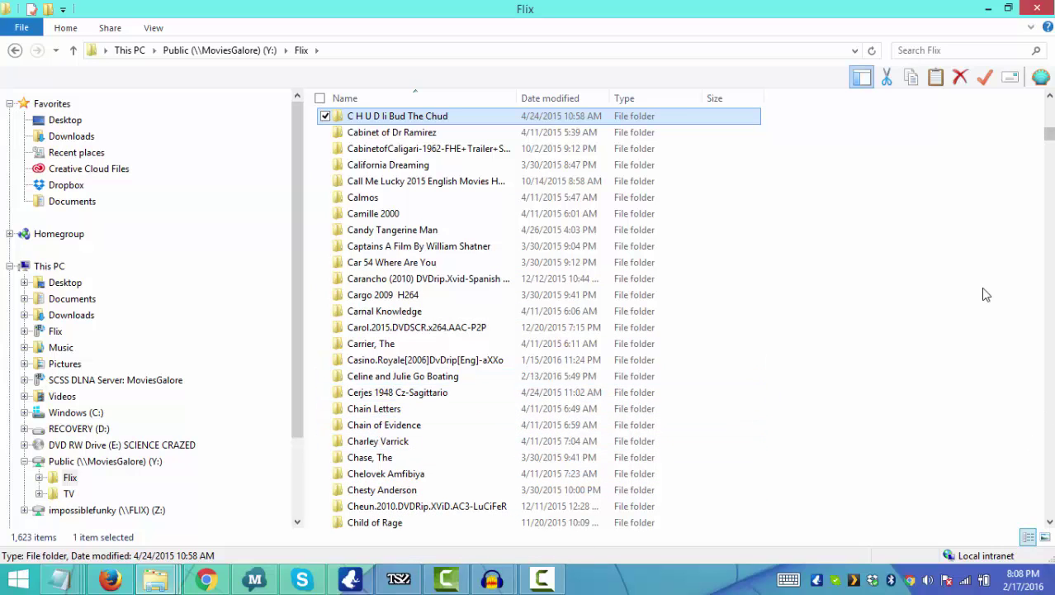
right_click(953, 50)
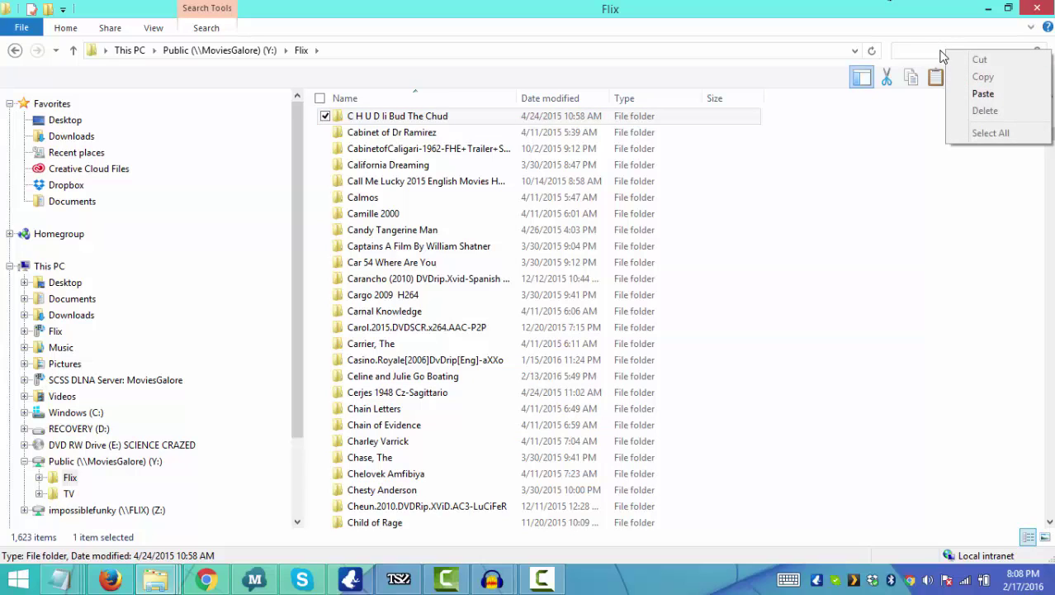
click(924, 48)
text(change)
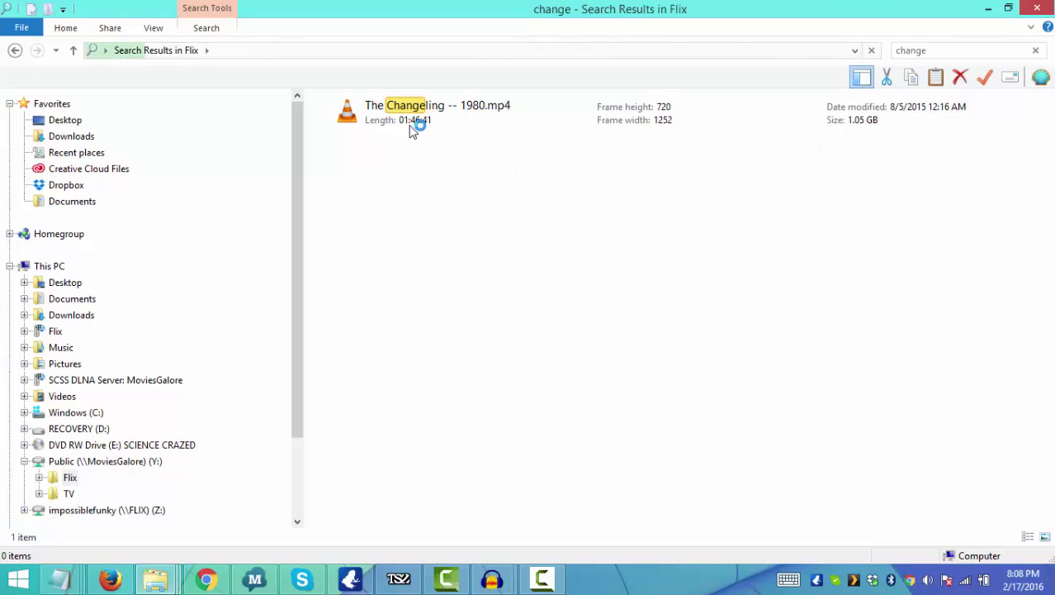
Open The Changeling -- 1980.mp4 in VLC media player and seek to the séance scene at about 48:33.
click(403, 120)
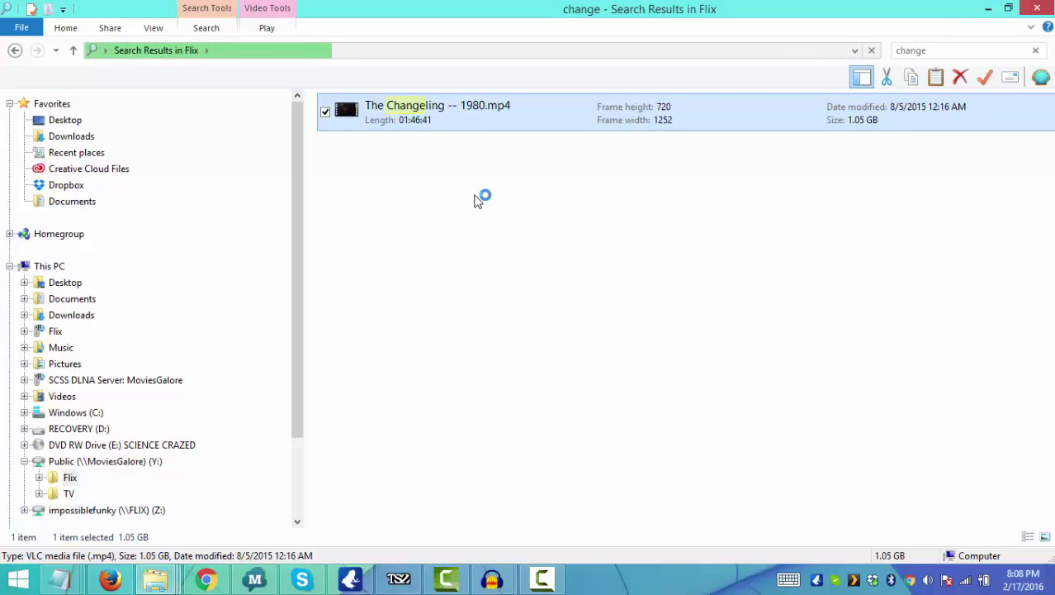
double_click(547, 122)
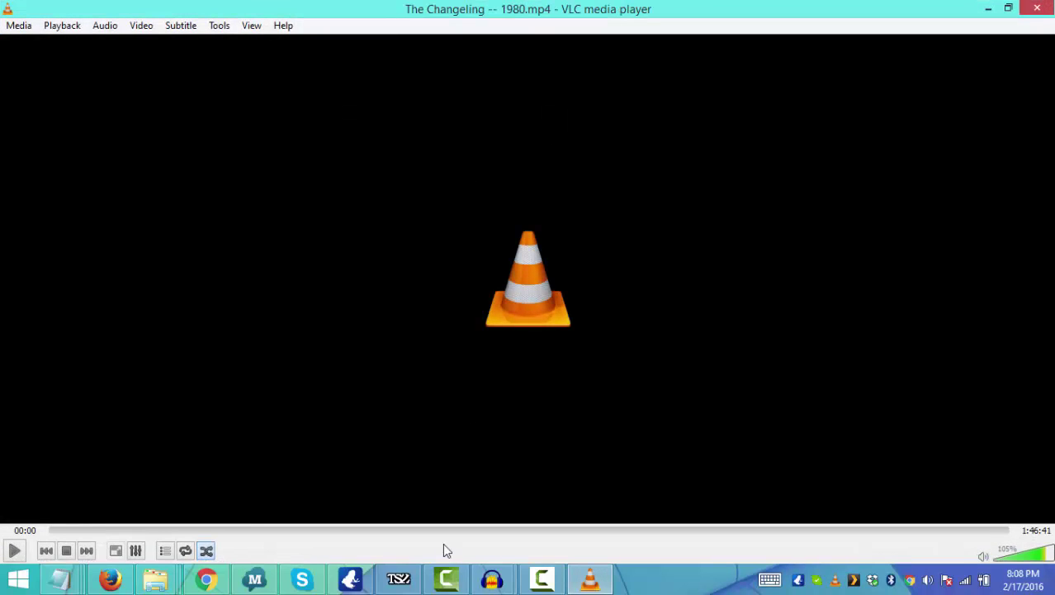
click(323, 530)
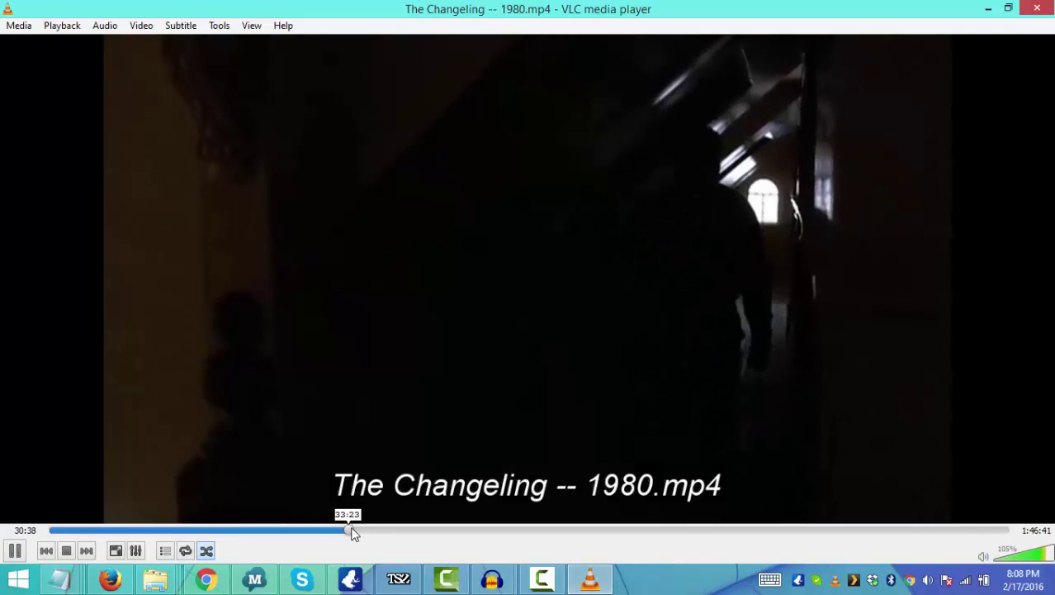
drag(353, 531, 488, 531)
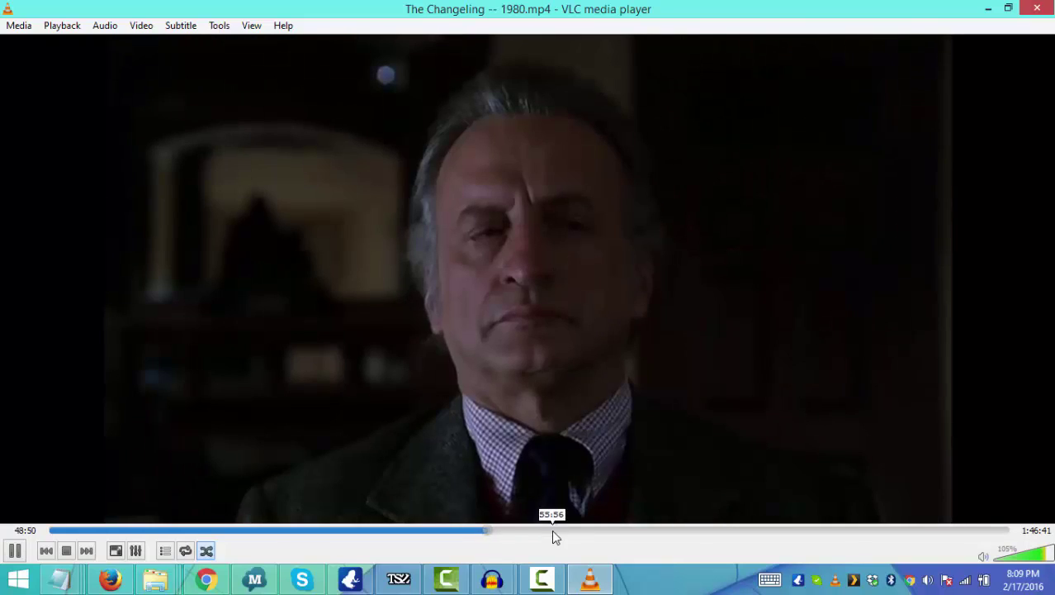
click(501, 531)
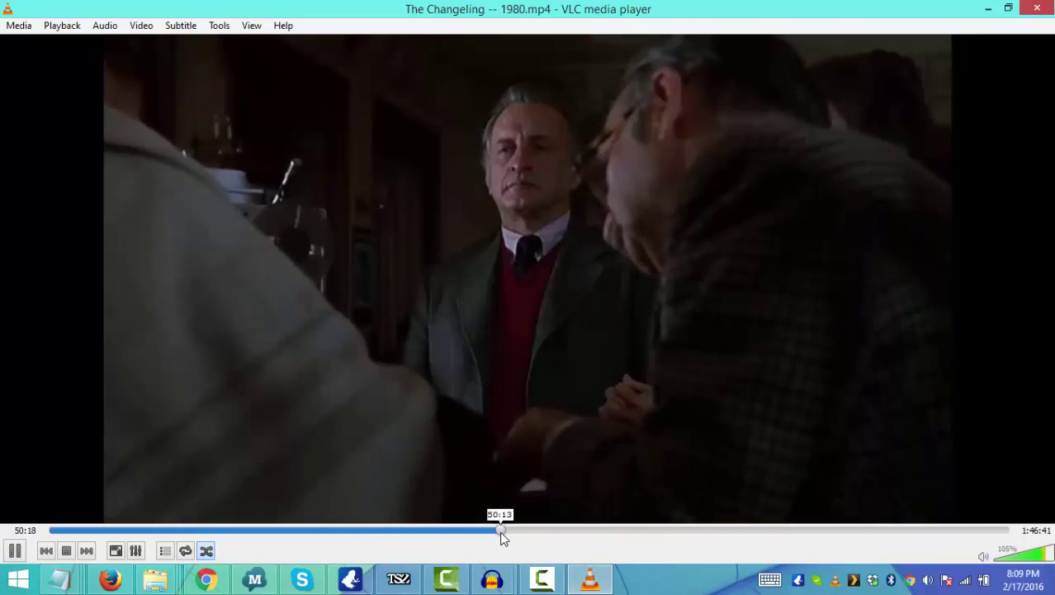
right_click(489, 531)
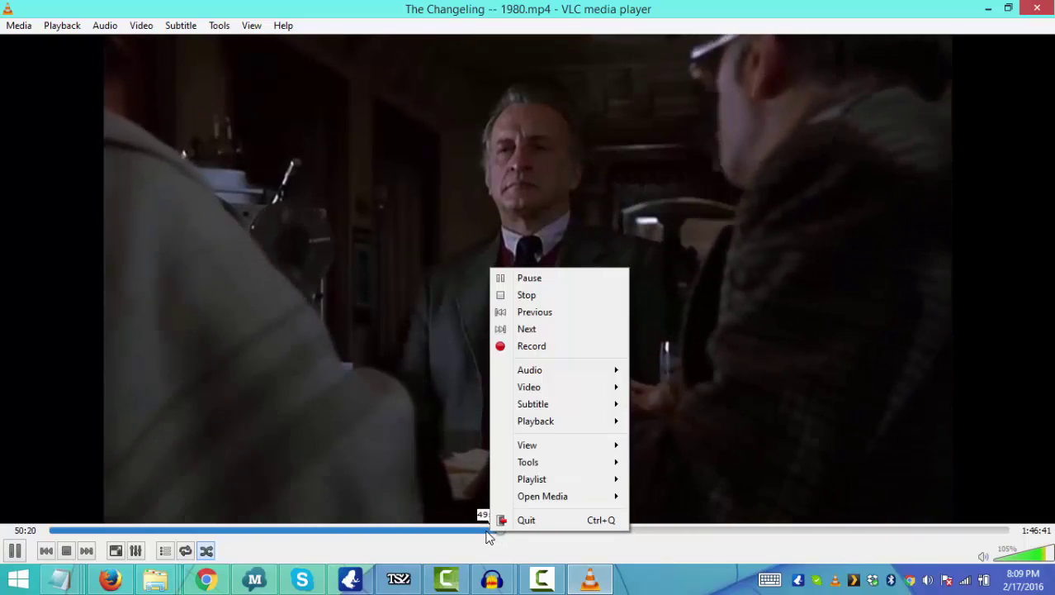
click(489, 531)
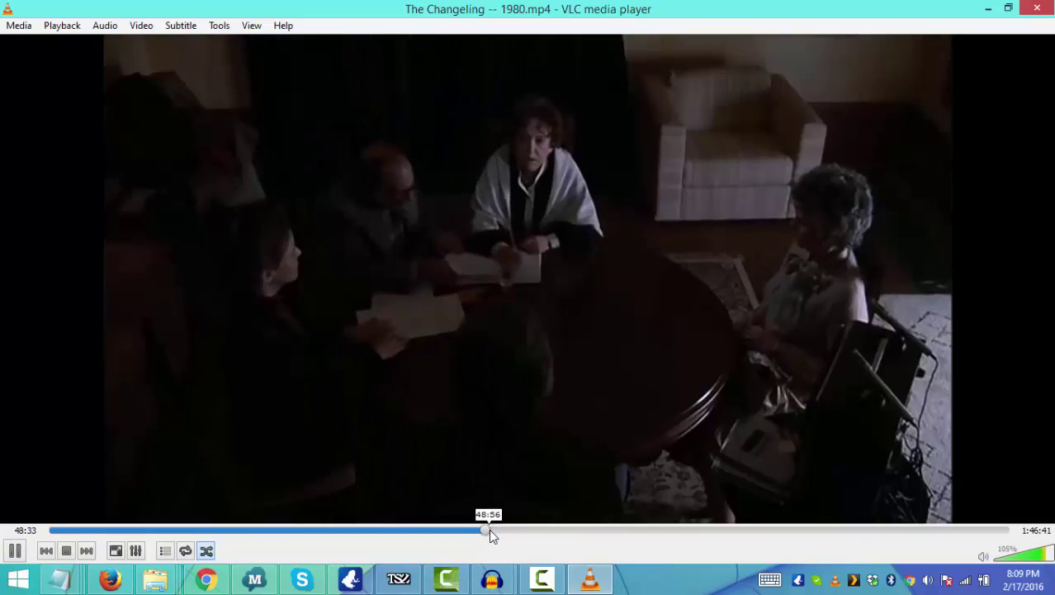
Switch to the empty Audacity project and record about 22 seconds with the Primary Sound Capture Driver as input.
key(alt+Tab)
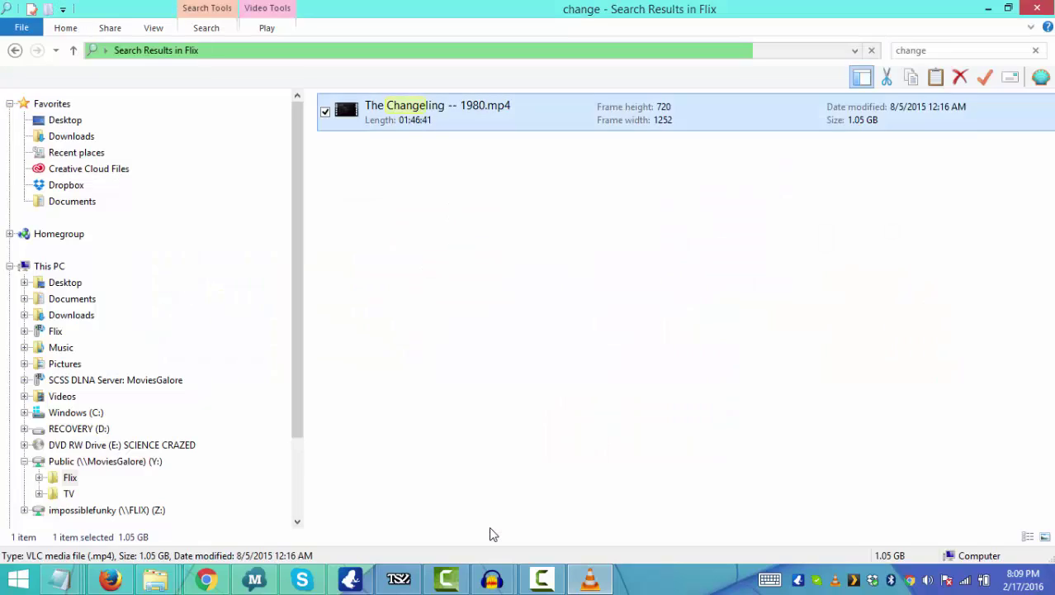
key(alt+Tab)
key(alt+Tab)
key(alt+Tab)
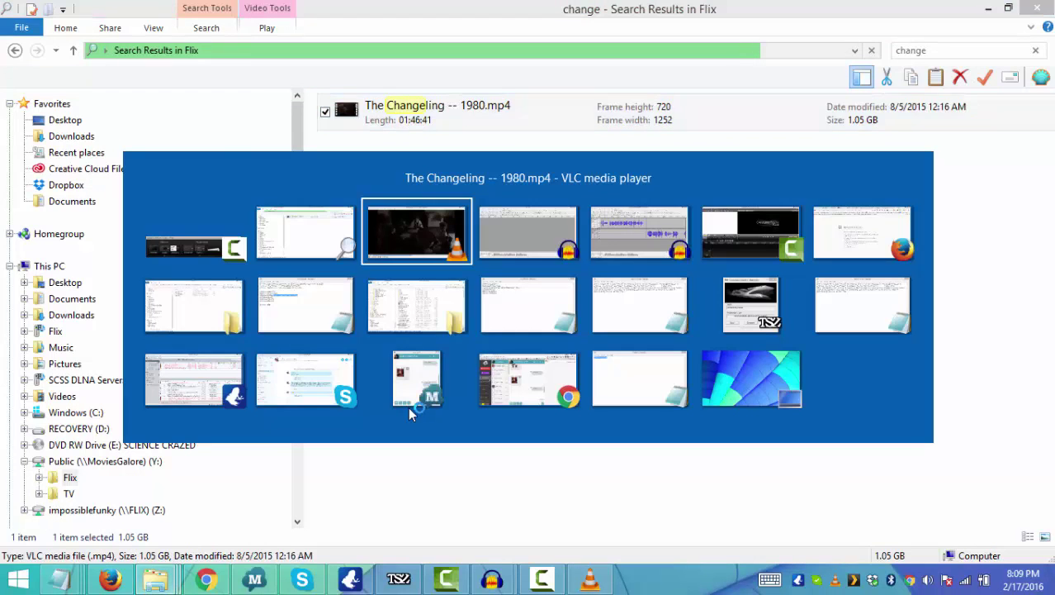
key(alt+Tab)
key(alt+Tab)
key(Tab)
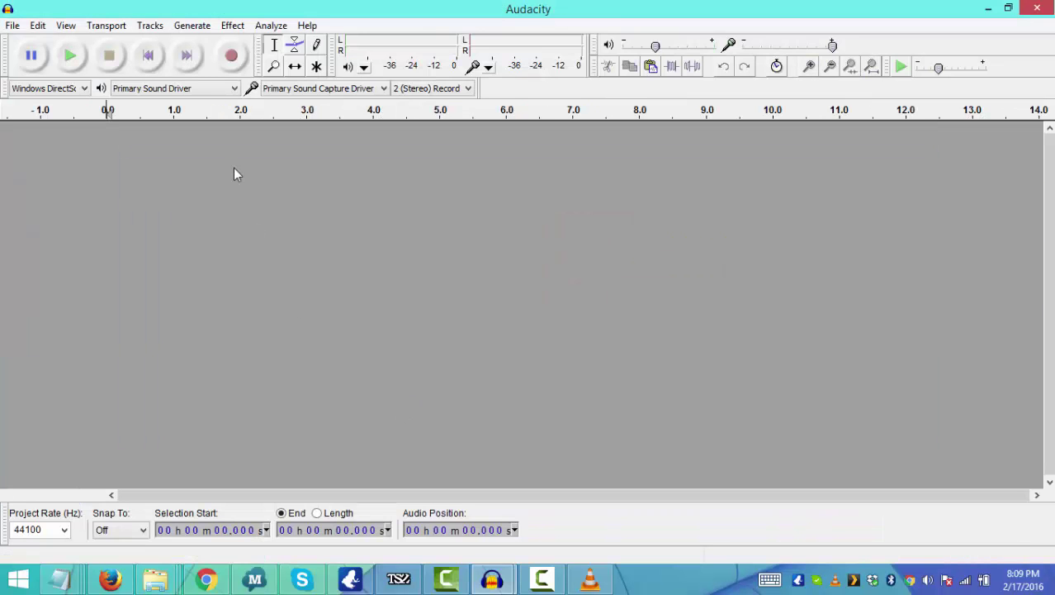
click(231, 55)
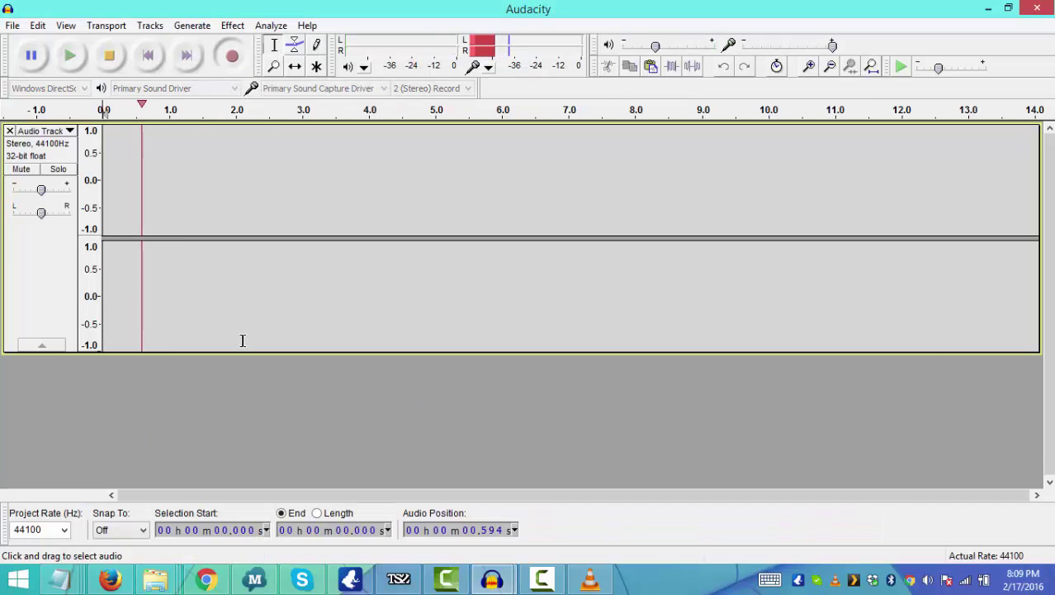
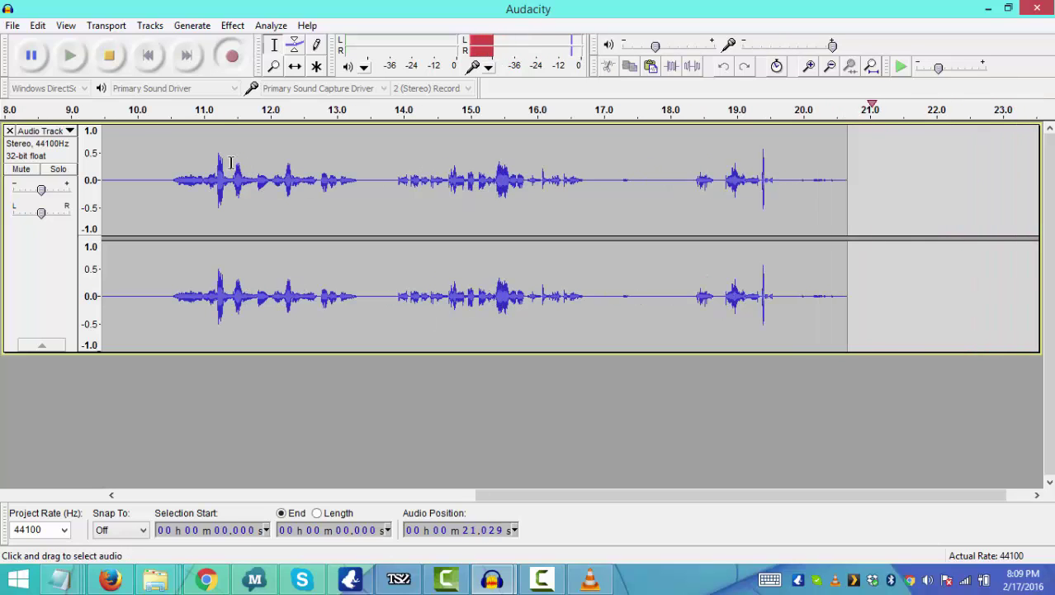
click(108, 56)
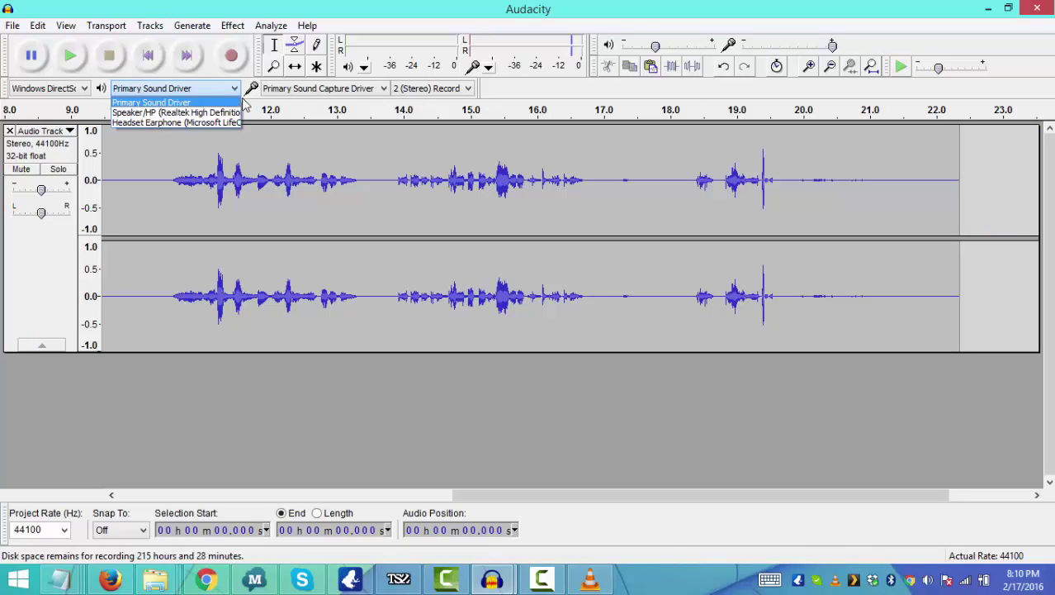
Set playback to Speaker/HP (Realtek) and the recording input to Stereo Mix (Realtek), and record a test of about 9 seconds.
click(198, 115)
click(308, 88)
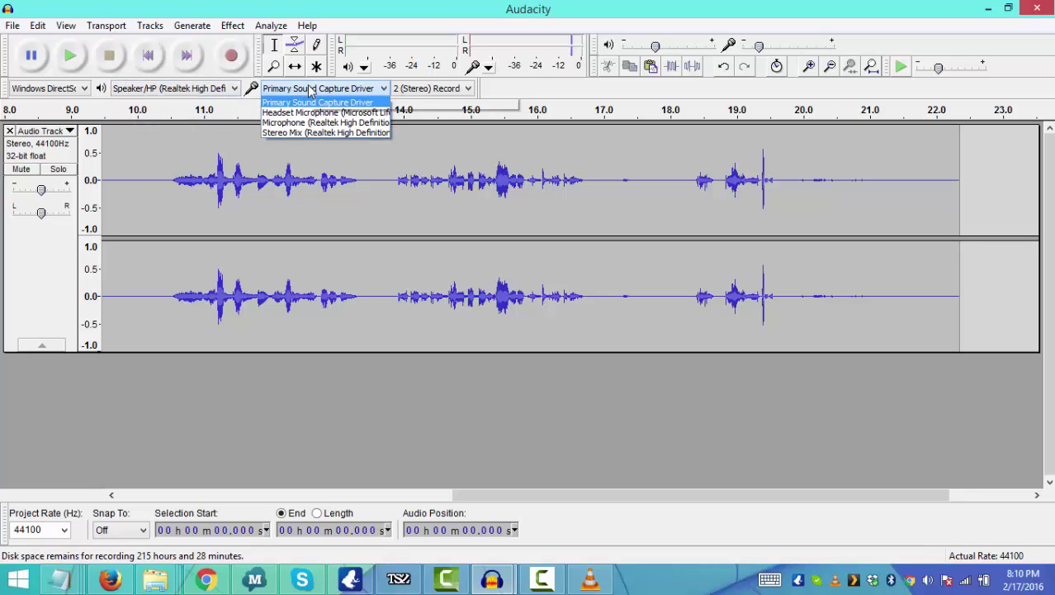
click(317, 133)
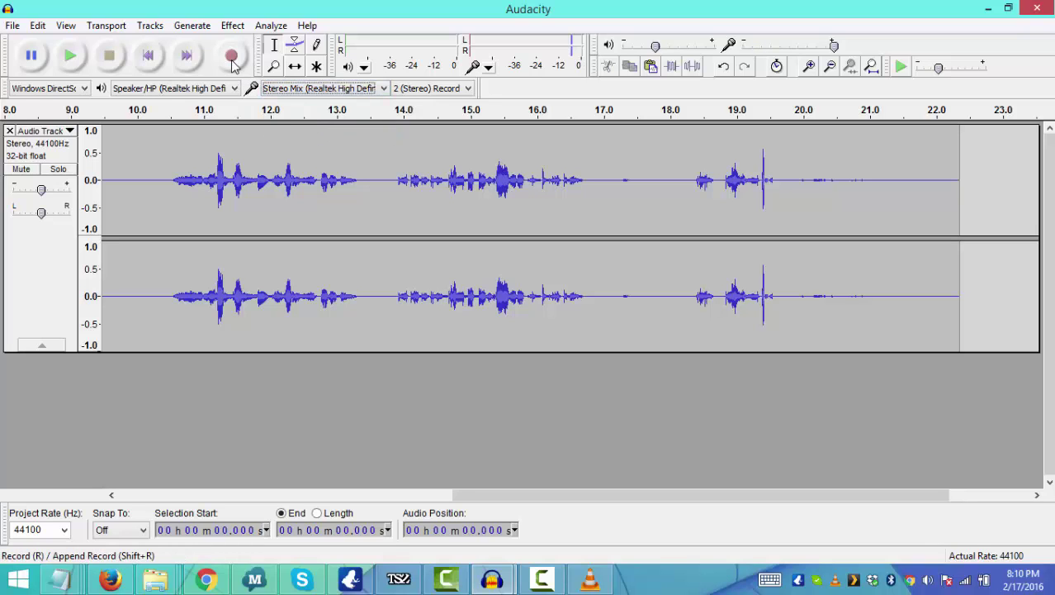
click(232, 62)
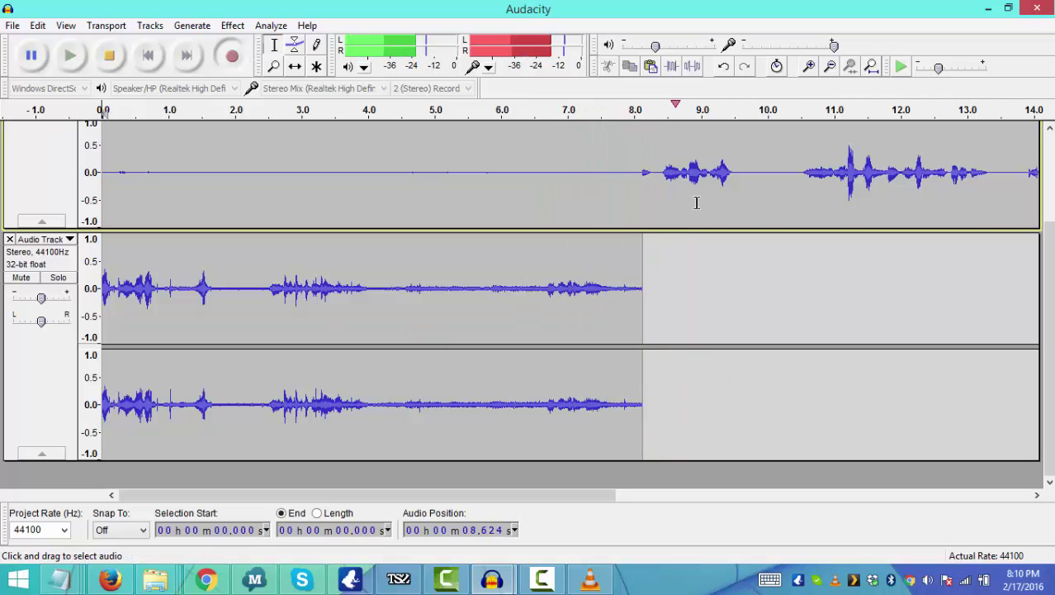
key(space)
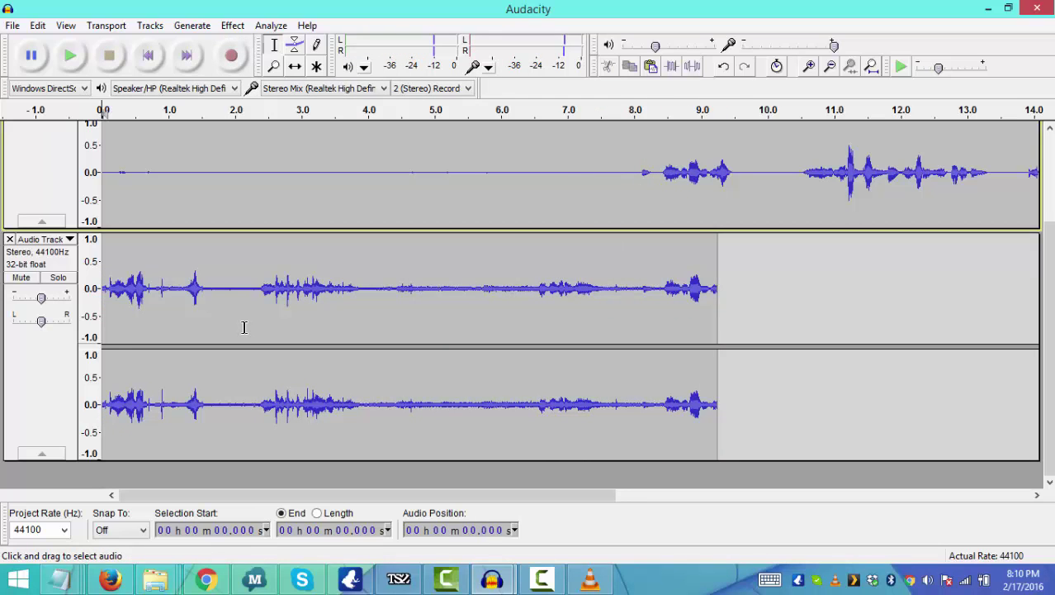
Record about 42 seconds of the movie's audio in a new Audacity project, pausing the movie in VLC before stopping the recording.
key(ctrl+n)
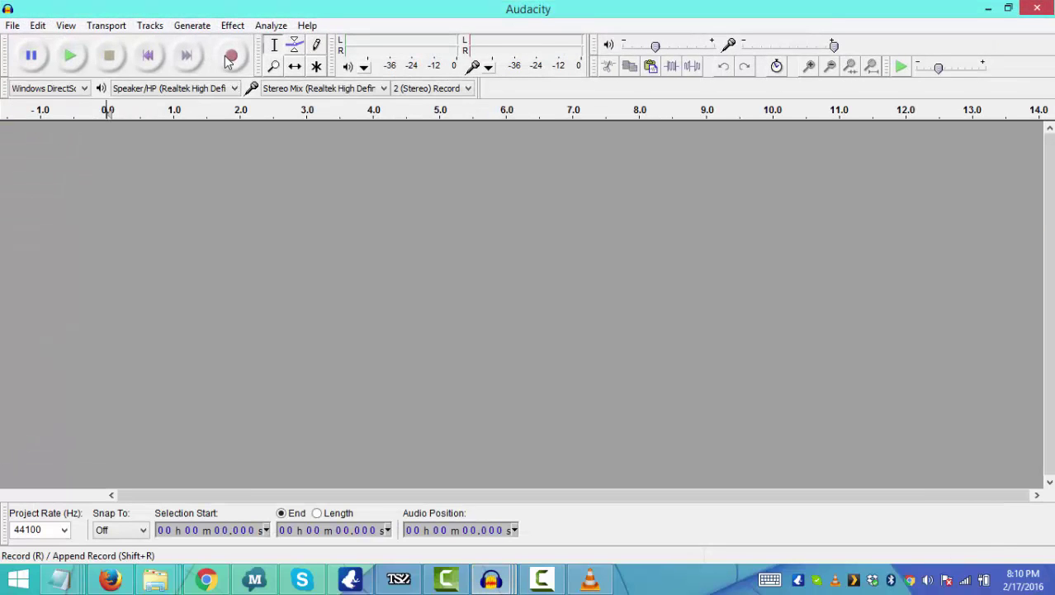
click(230, 58)
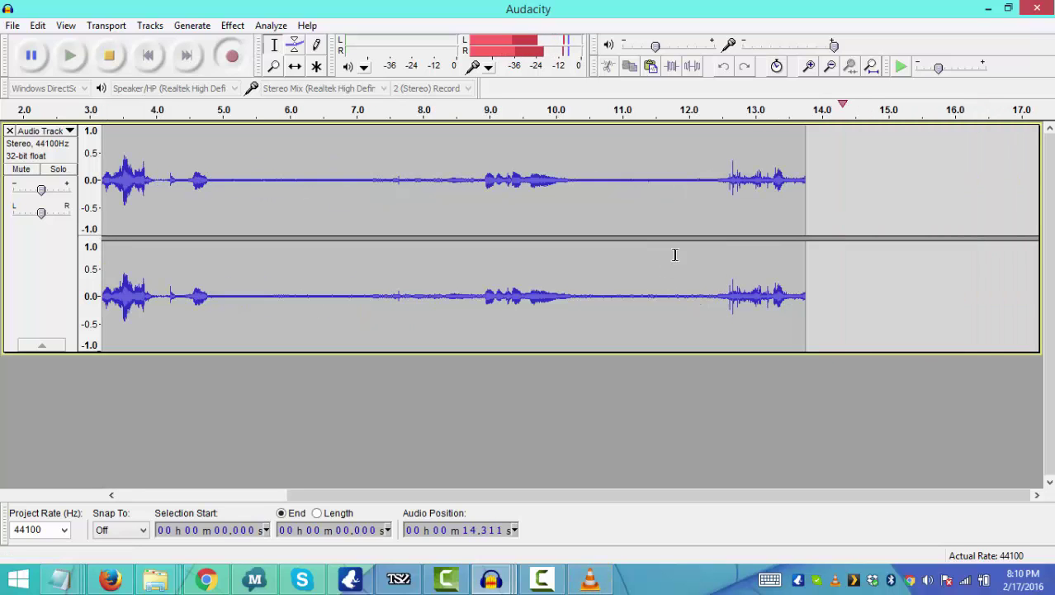
mouse_move(590, 578)
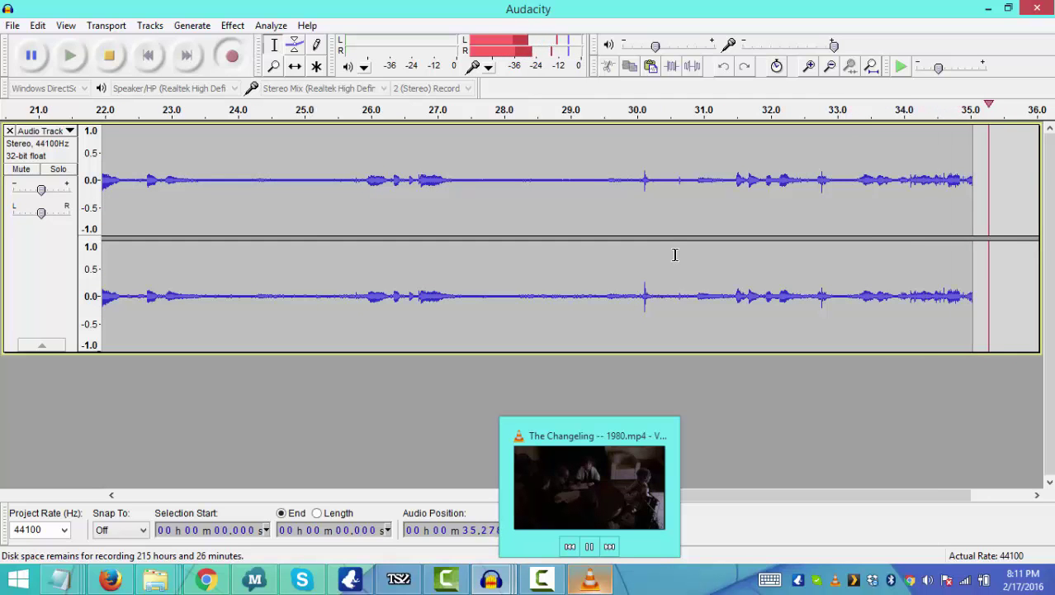
key(alt+Tab)
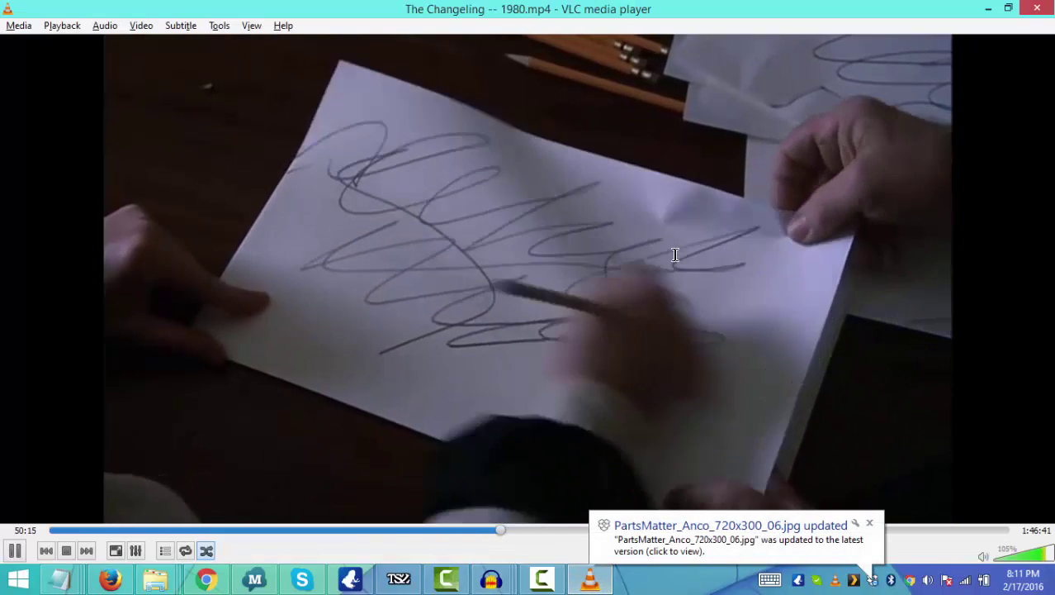
key(space)
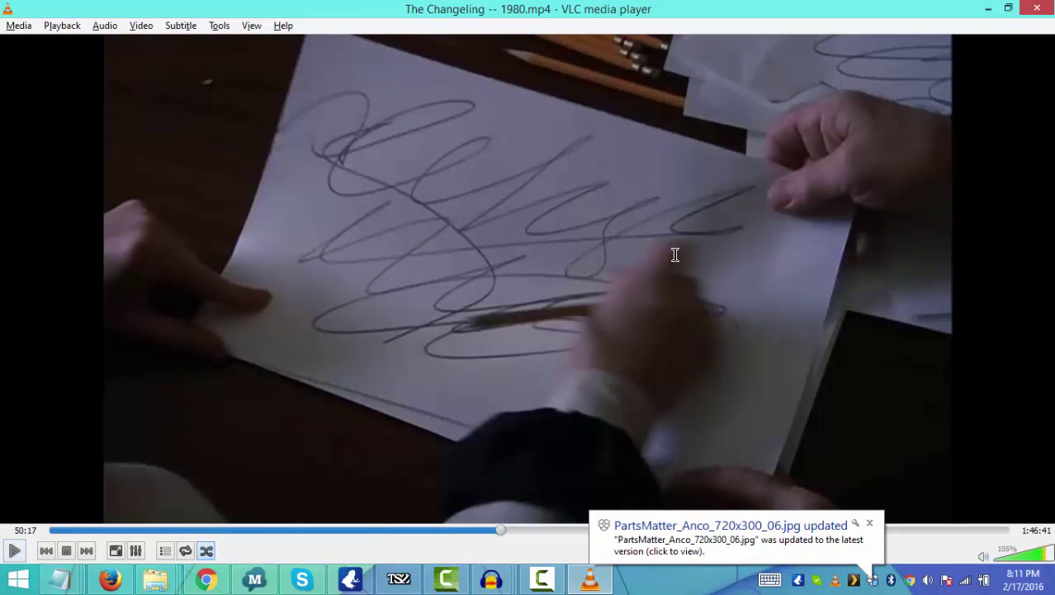
key(alt+Tab)
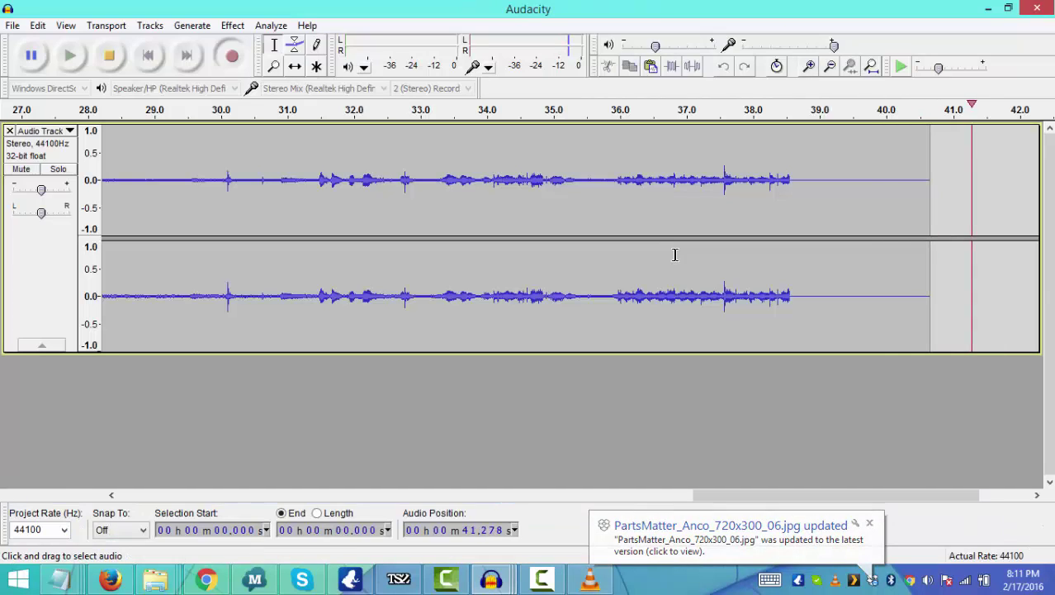
key(space)
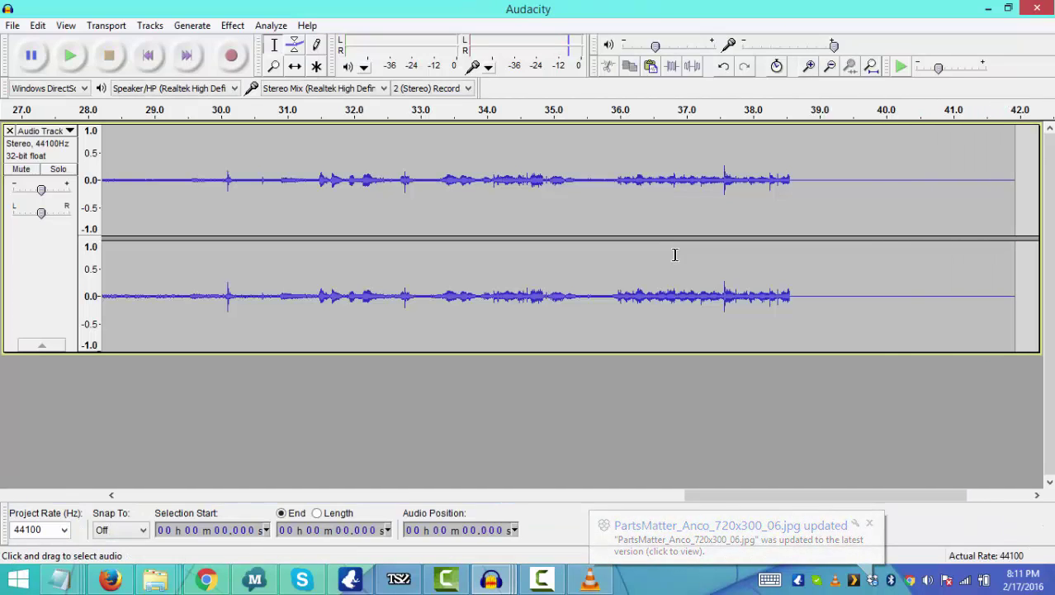
Play the recorded movie dialogue briefly from 35.643 s to check the captured sound.
click(597, 254)
key(space)
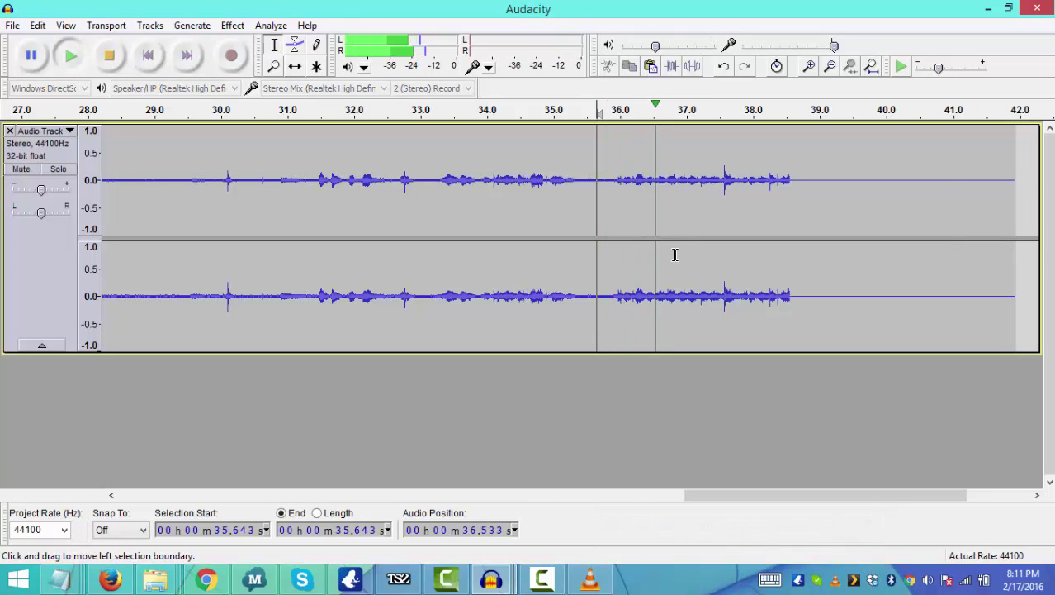
key(space)
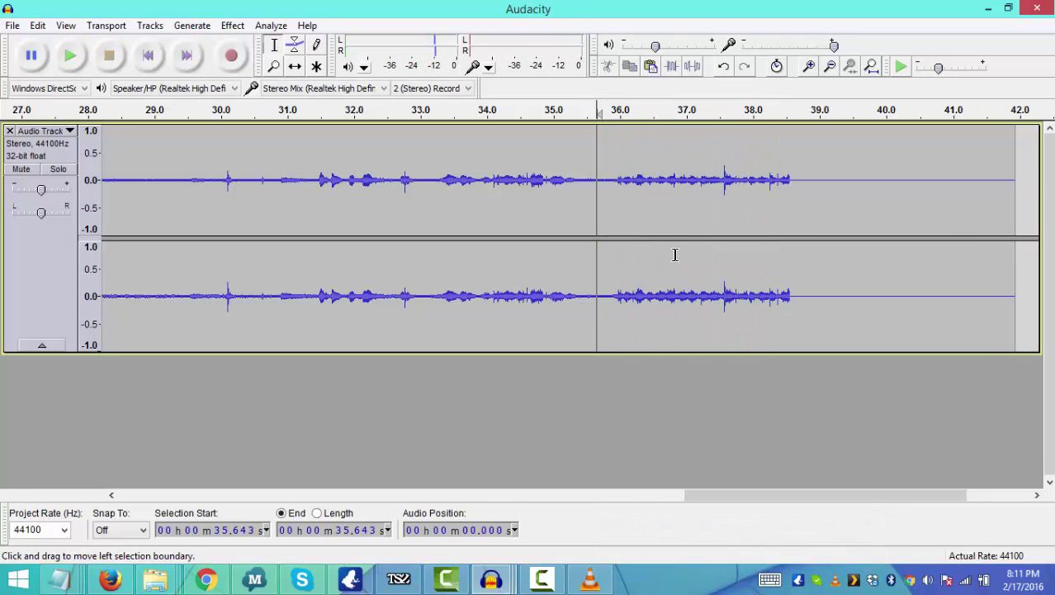
Select the quiet stretch from 27.434 to 29.617 s, listen to it, and place the cursor at 29.629 s.
drag(196, 207, 367, 207)
key(shift+Left)
key(shift+Left)
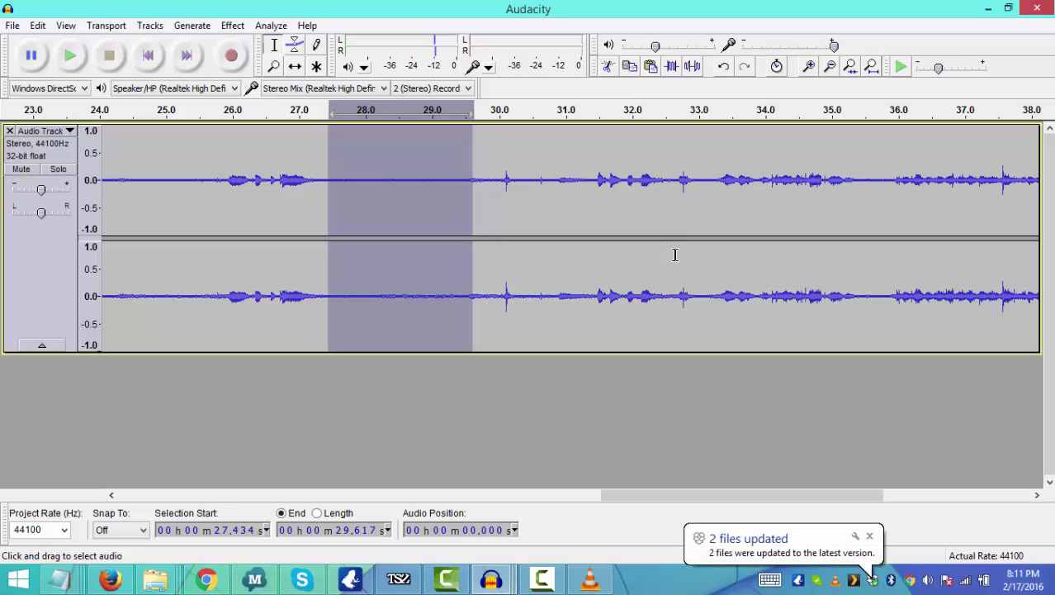
key(space)
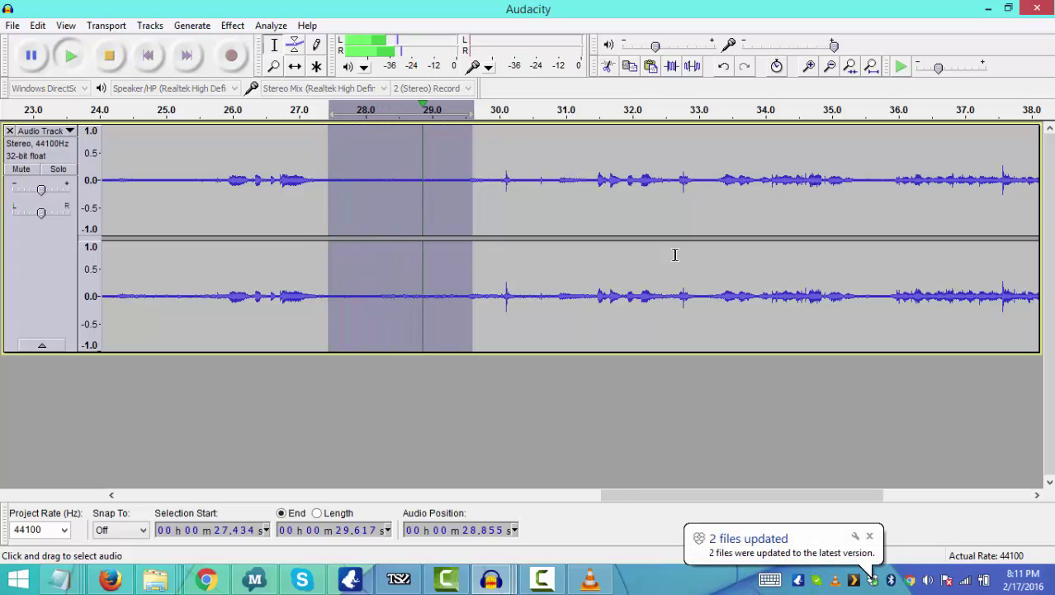
key(space)
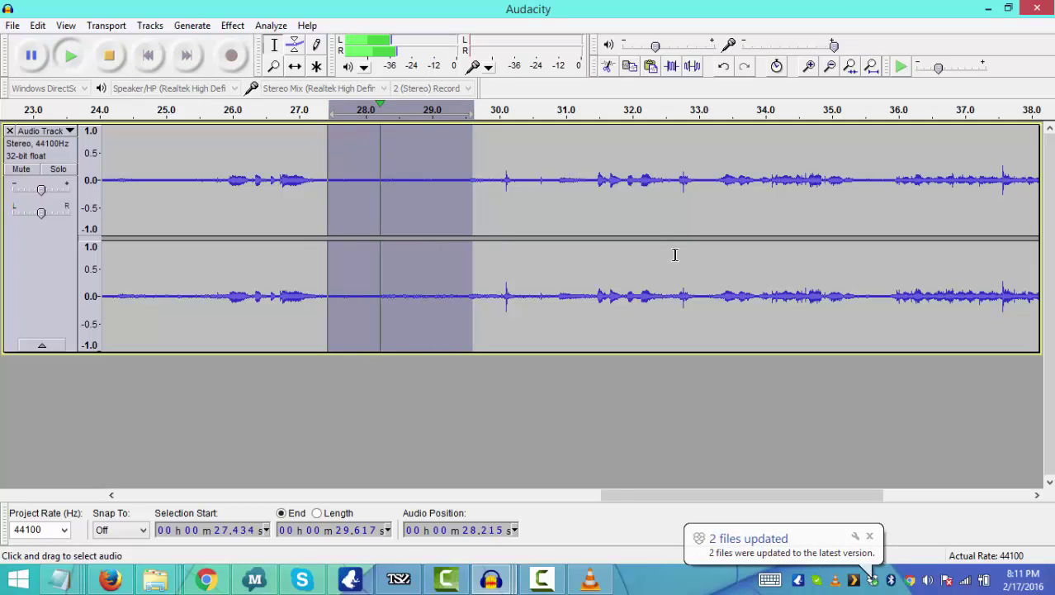
key(space)
click(381, 254)
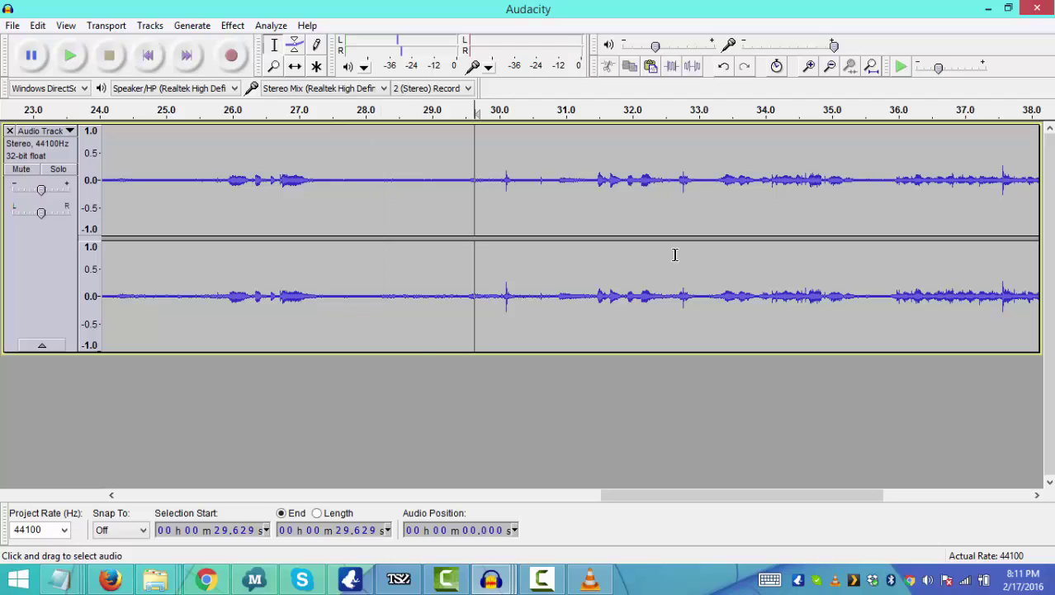
key(shift+Left)
key(ctrl+shift+Right)
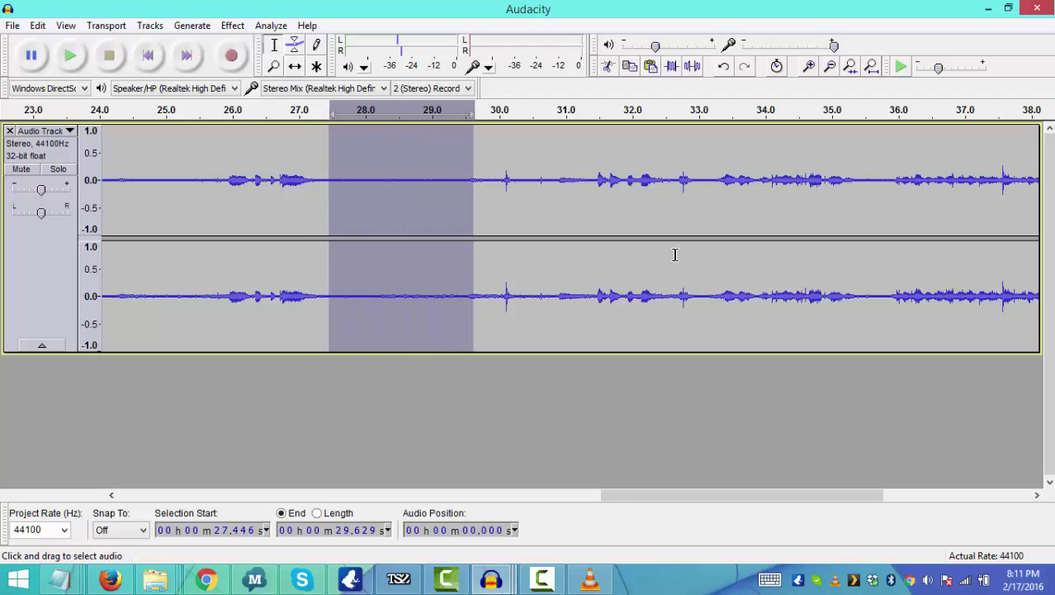
key(Left)
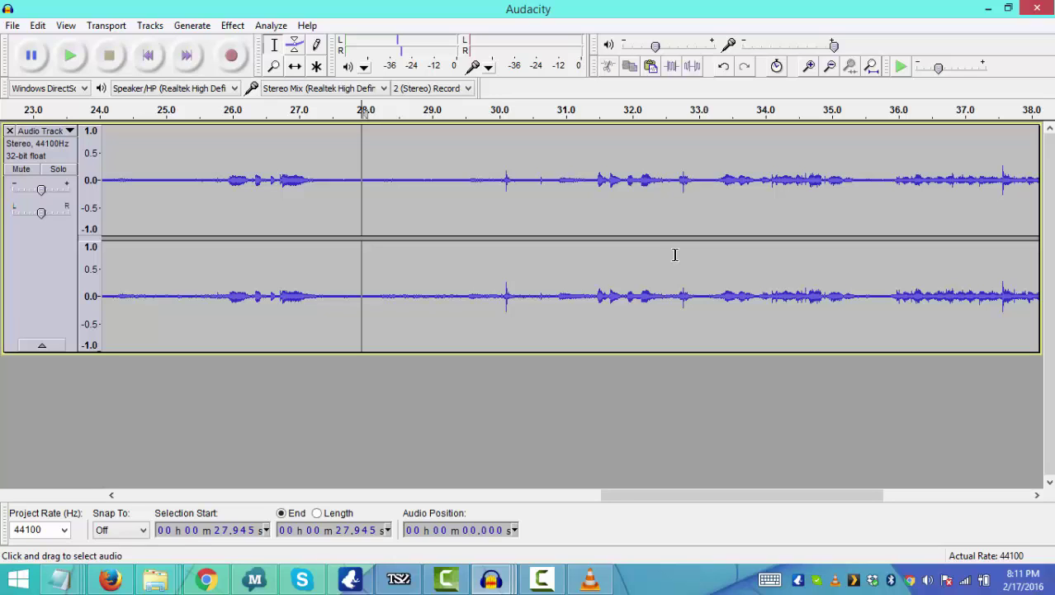
Select the movie dialogue from 25.658 to 27.818 s and play it.
drag(352, 181, 210, 182)
key(space)
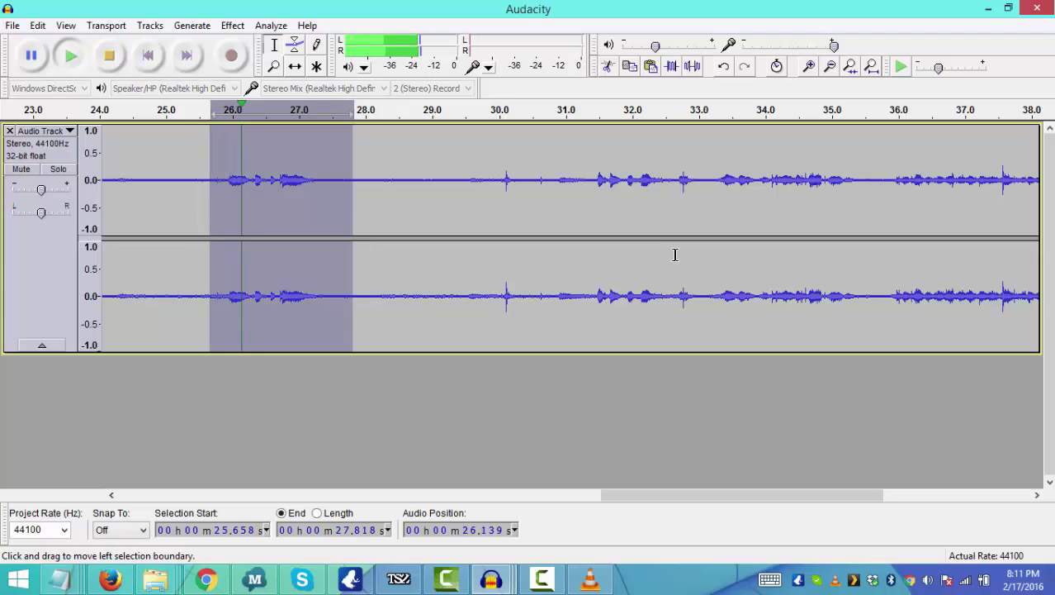
key(space)
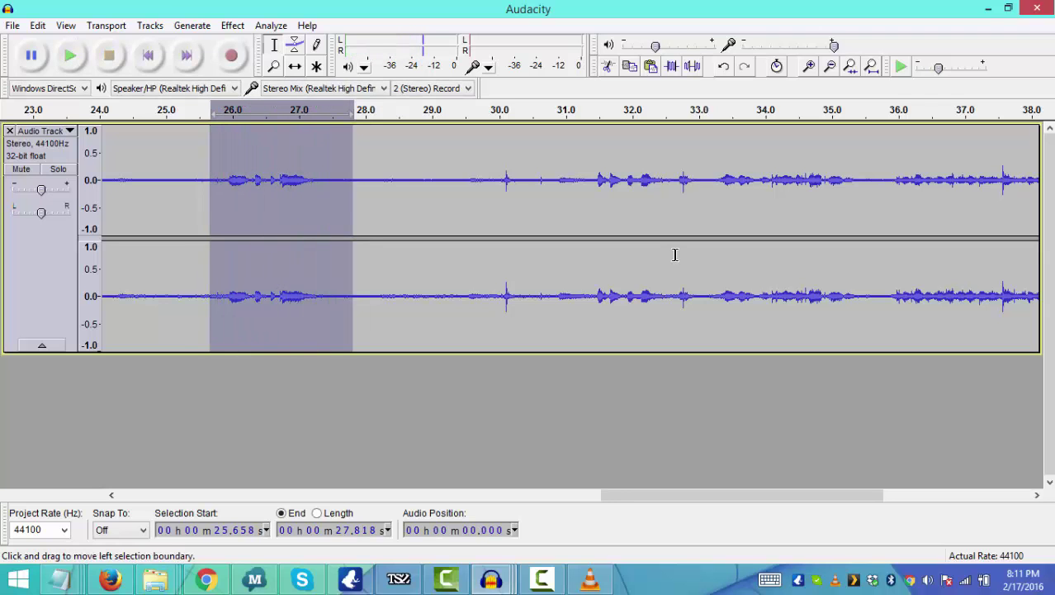
Copy the selected dialogue, switch to the rec_jupin1_07_Feb_2016_13_57_32.output project, and combine its two mono tracks into one stereo track.
key(alt+Tab)
key(alt+Tab)
key(alt+Tab)
key(Tab)
key(Tab)
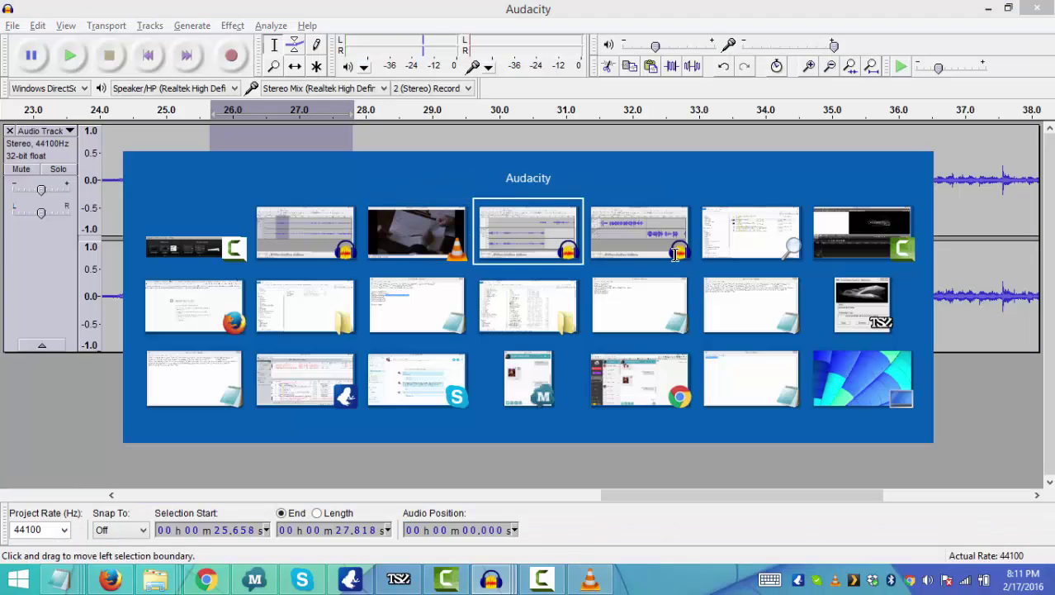
key(alt+Tab)
key(Tab)
key(Tab)
key(Tab)
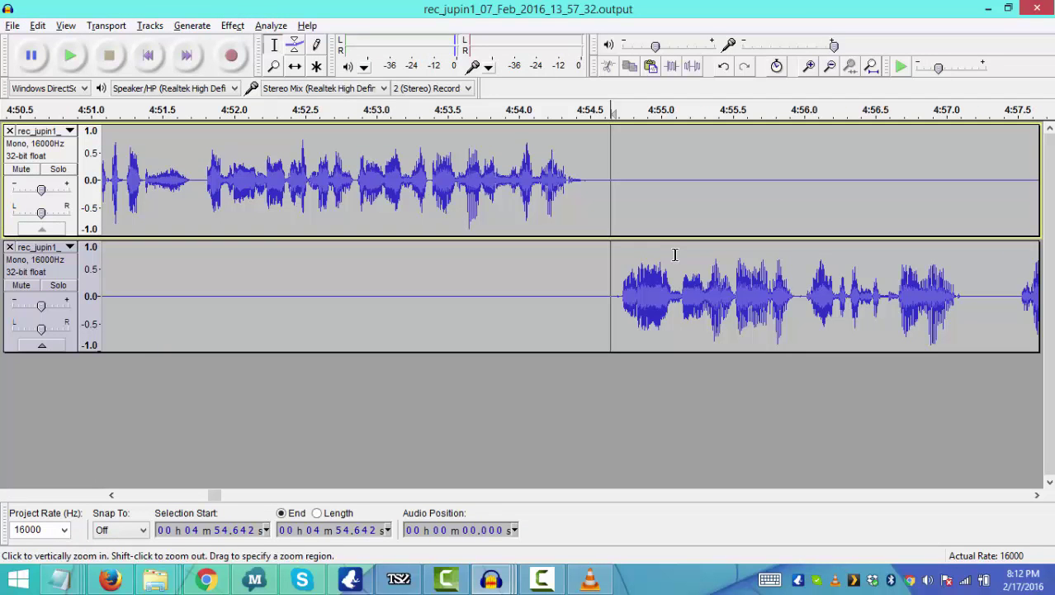
click(41, 131)
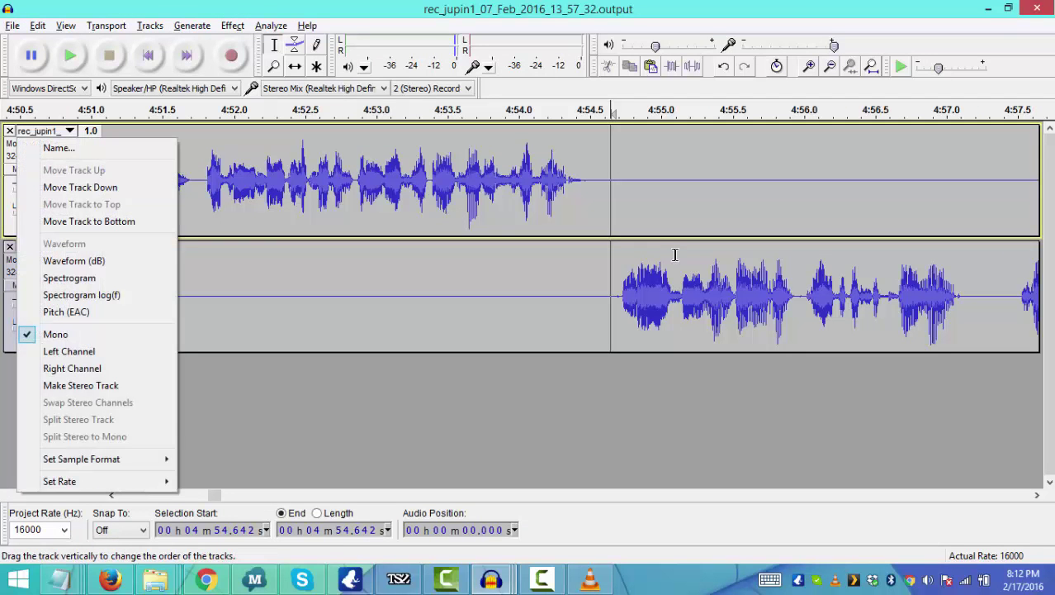
click(81, 384)
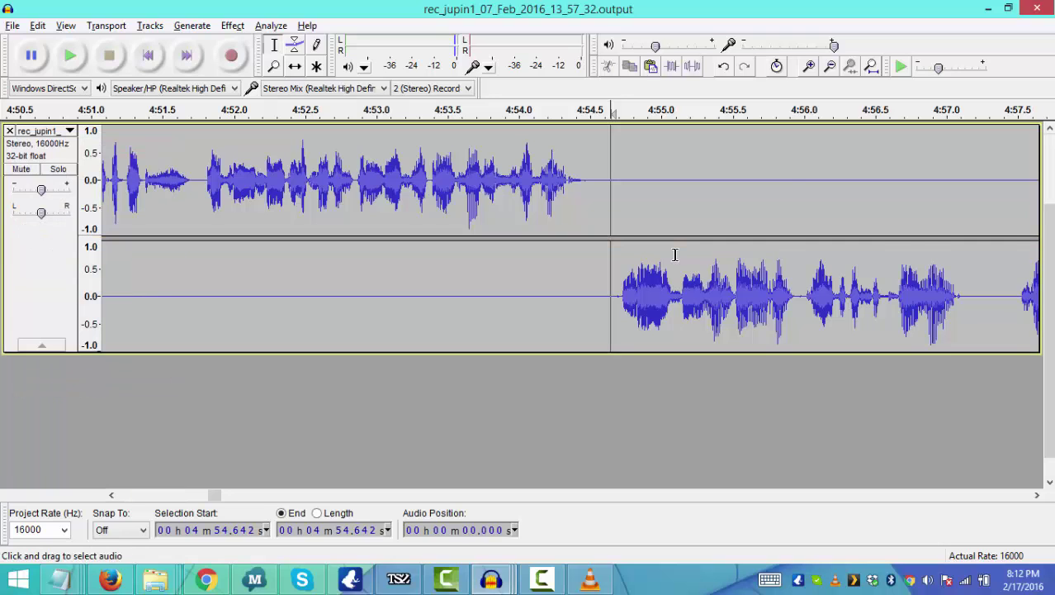
Paste the copied movie dialogue into the stereo track at 4:54.609, in the pause between the two speakers.
key(ctrl+v)
key(ctrl+z)
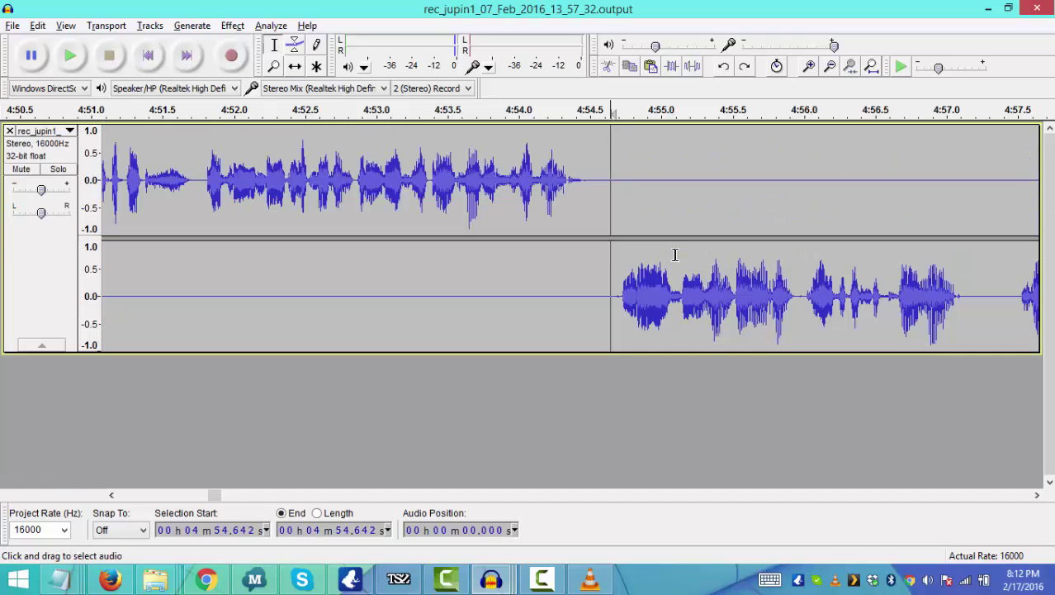
key(Left)
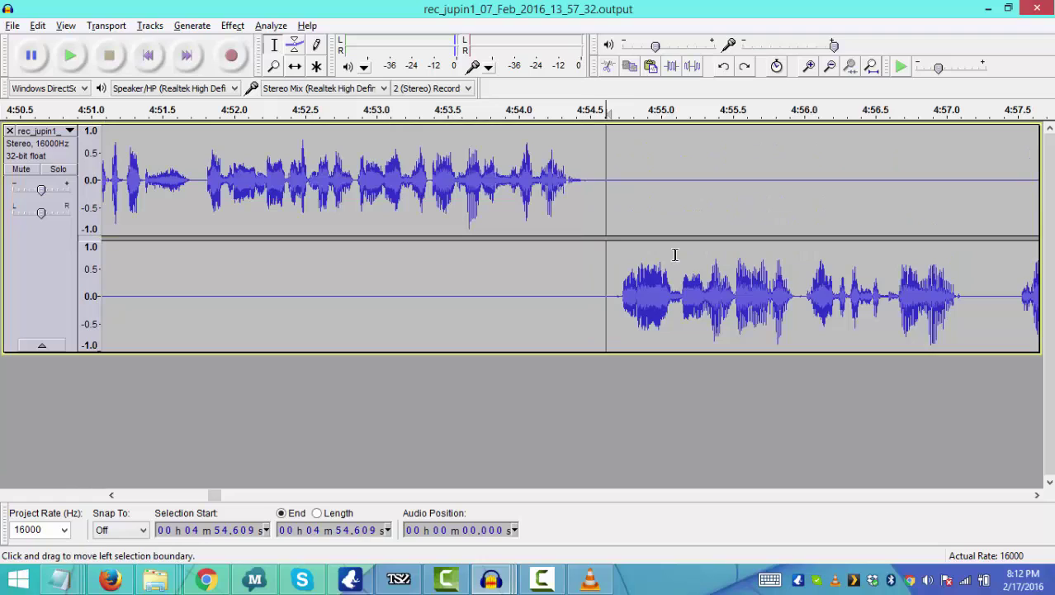
key(ctrl+v)
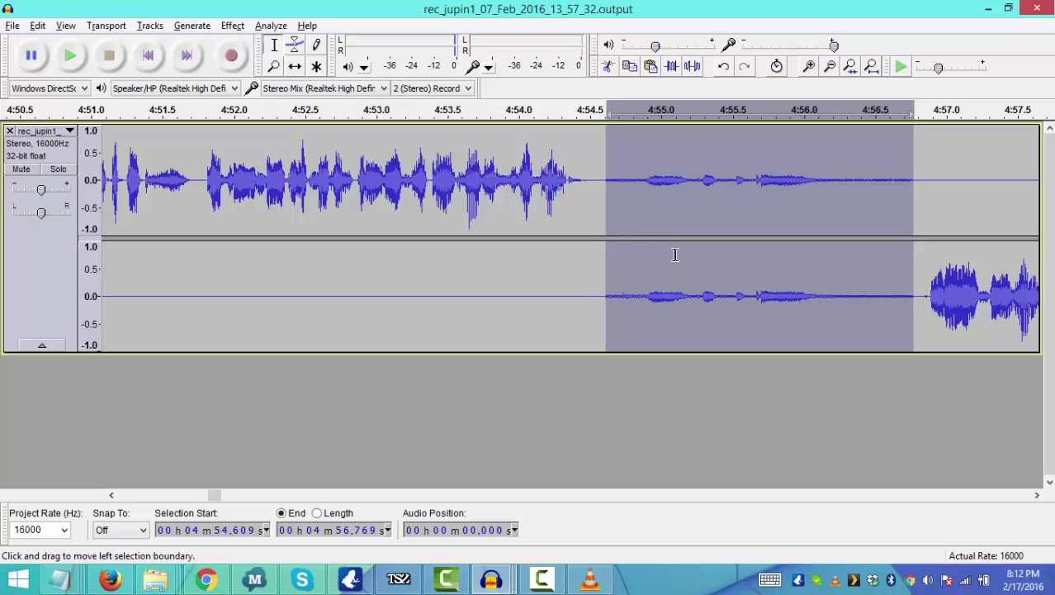
Play the transition into the pasted dialogue from 4:54.024.
key(Left)
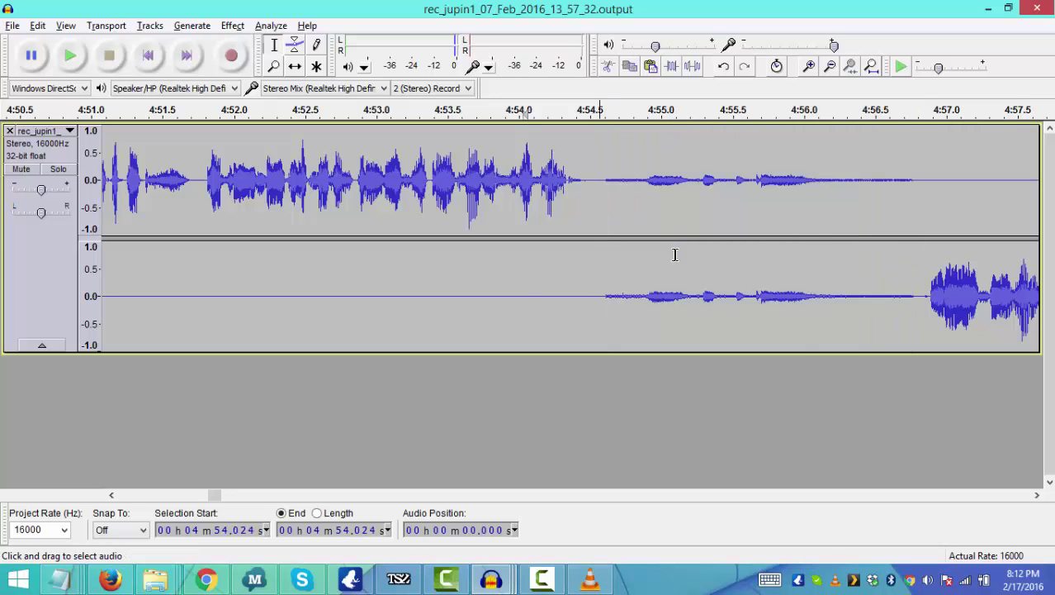
key(space)
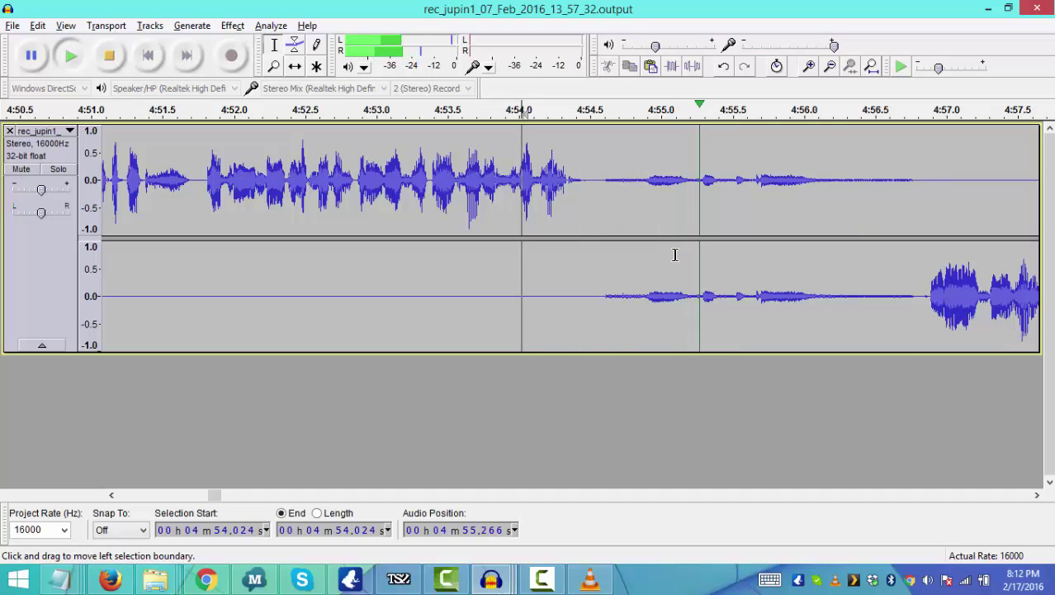
key(space)
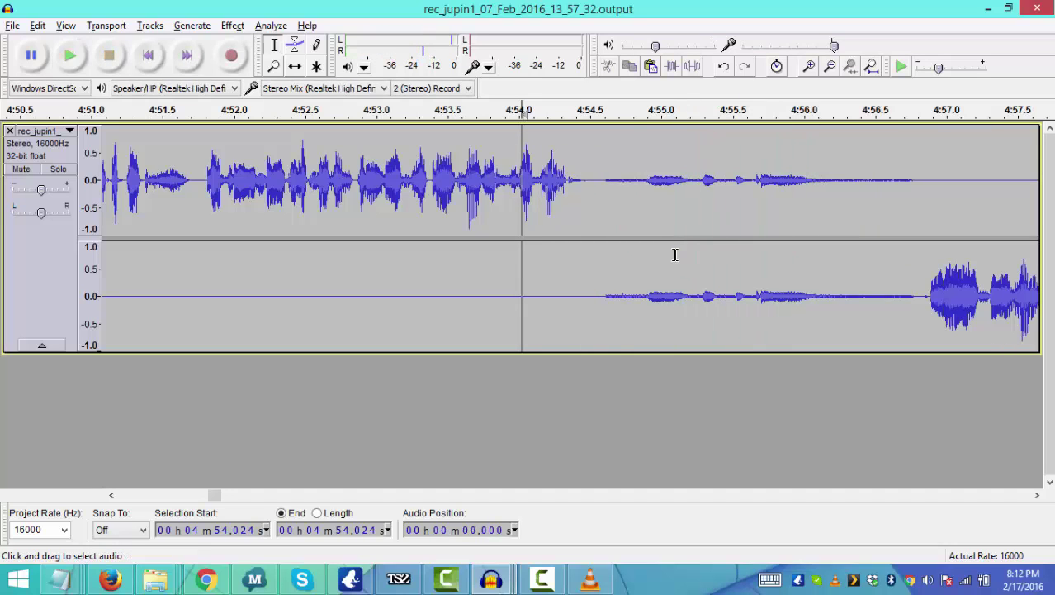
Apply Fade In to the start of the pasted dialogue, from 4:54.593 to 4:54.853.
key(shift+Right)
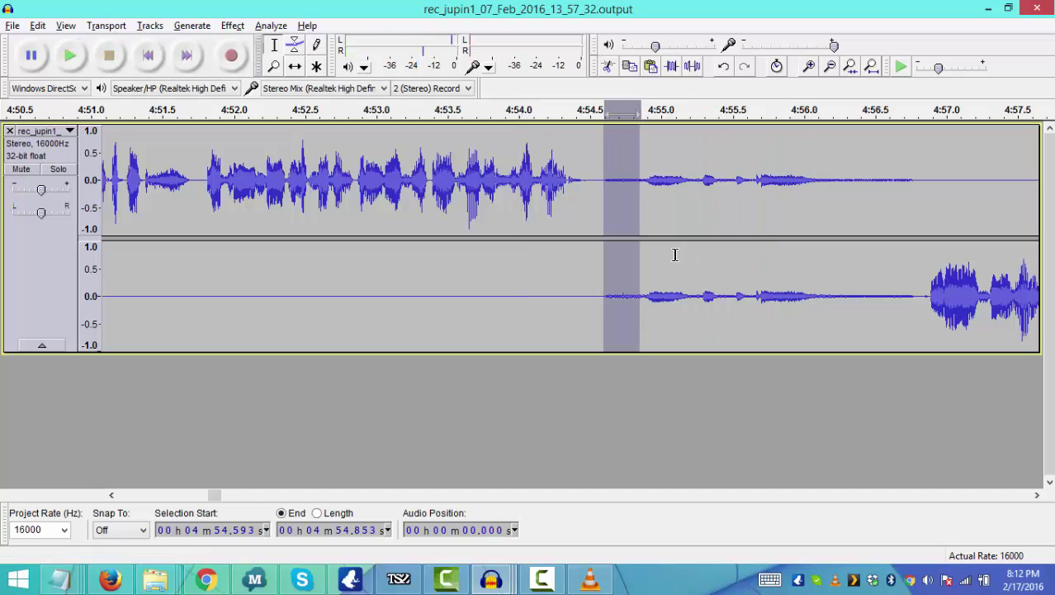
key(alt+c)
key(n)
key(n)
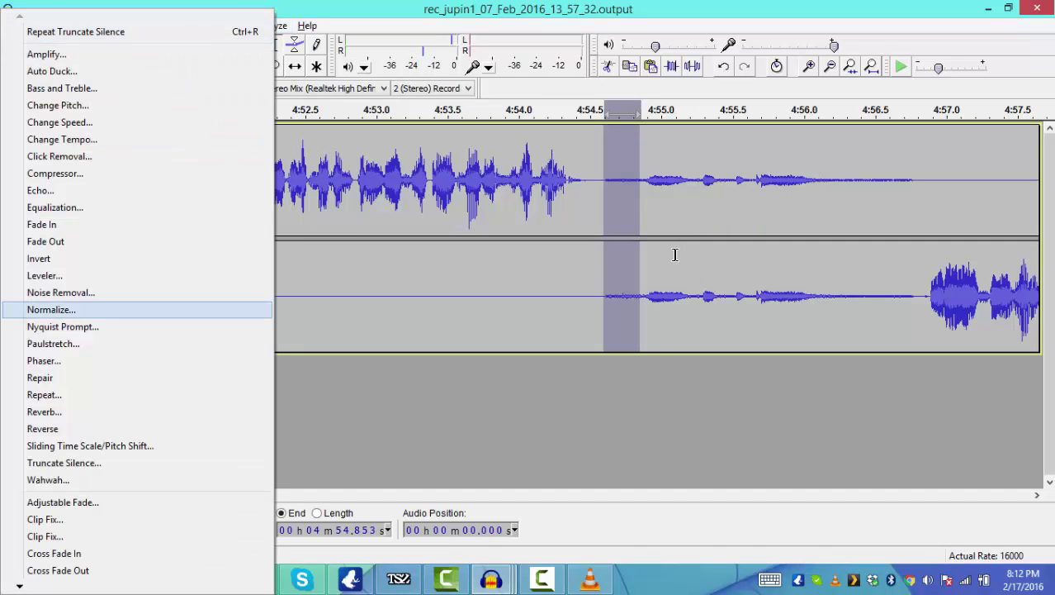
key(Up)
key(Up)
key(Up)
key(Up)
key(Up)
key(Return)
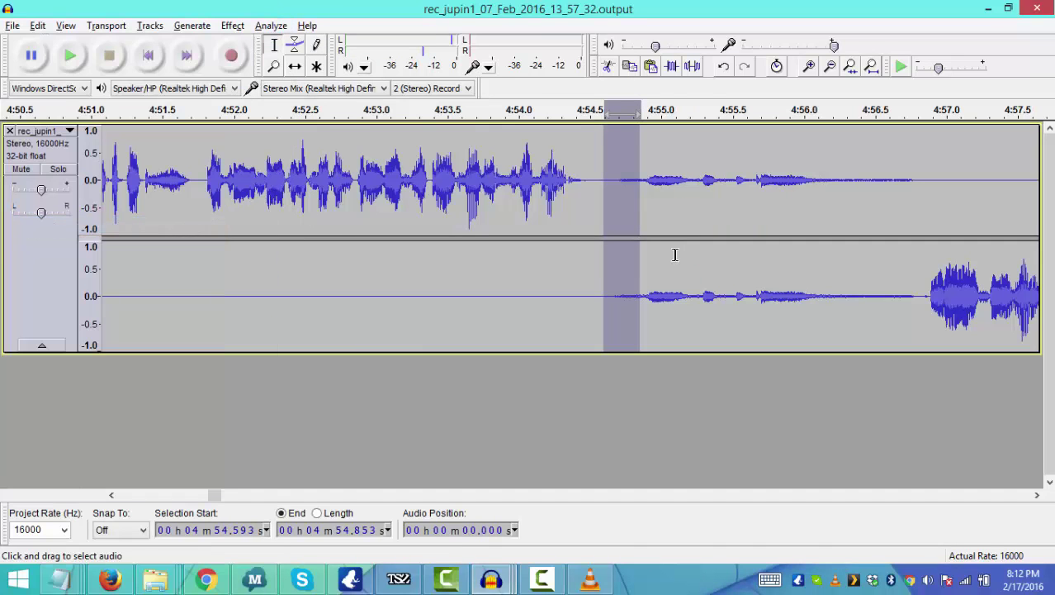
Apply Fade Out to the end of the pasted dialogue, from 4:56.339 to 4:56.827.
key(Right)
key(Right)
key(Right)
key(Right)
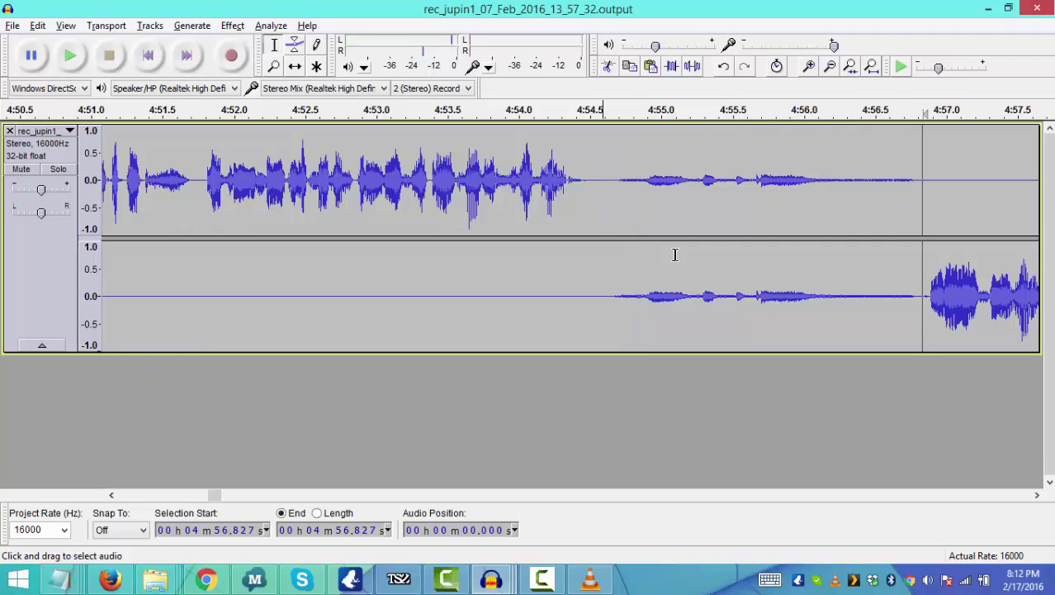
key(shift+Left)
key(shift+Left)
key(shift+Left)
key(shift+Left)
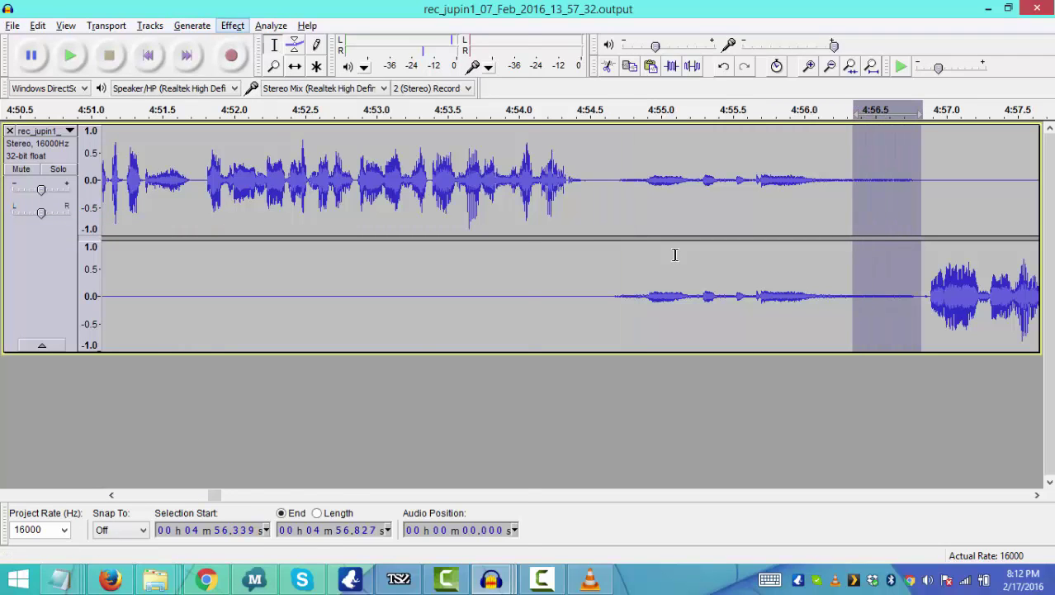
key(alt+c)
key(n)
key(n)
key(n)
key(Down)
key(Down)
key(f)
key(f)
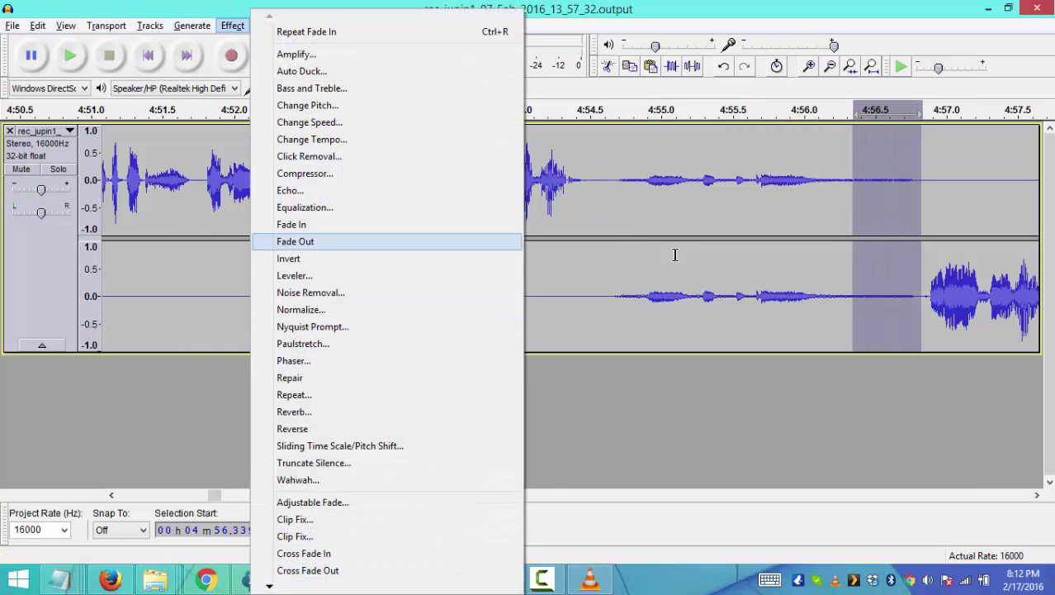
key(Return)
Play the faded dialogue clip from 4:54.094 to check how it blends in.
key(Left)
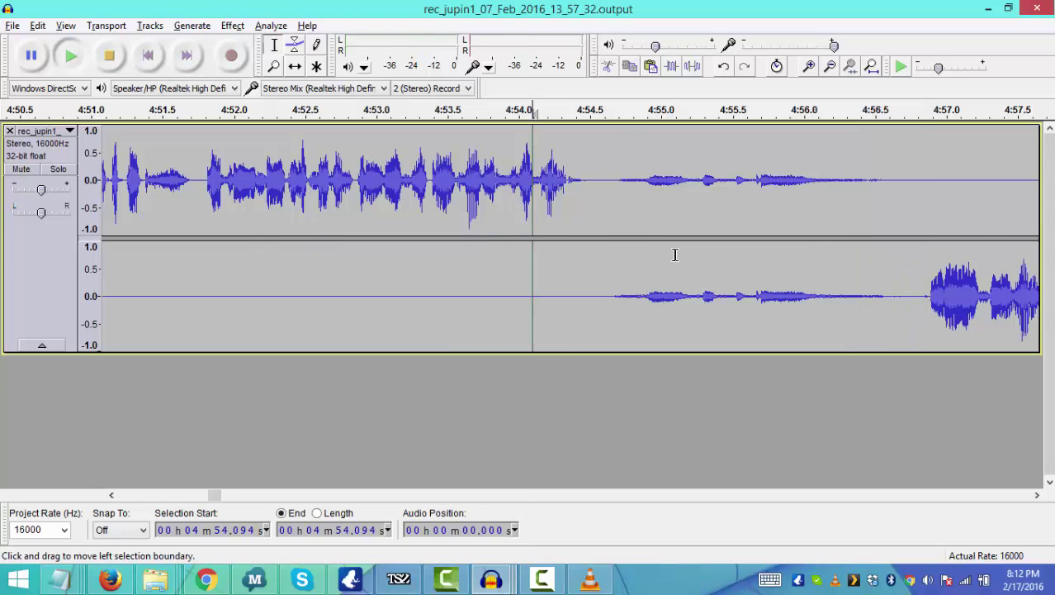
key(space)
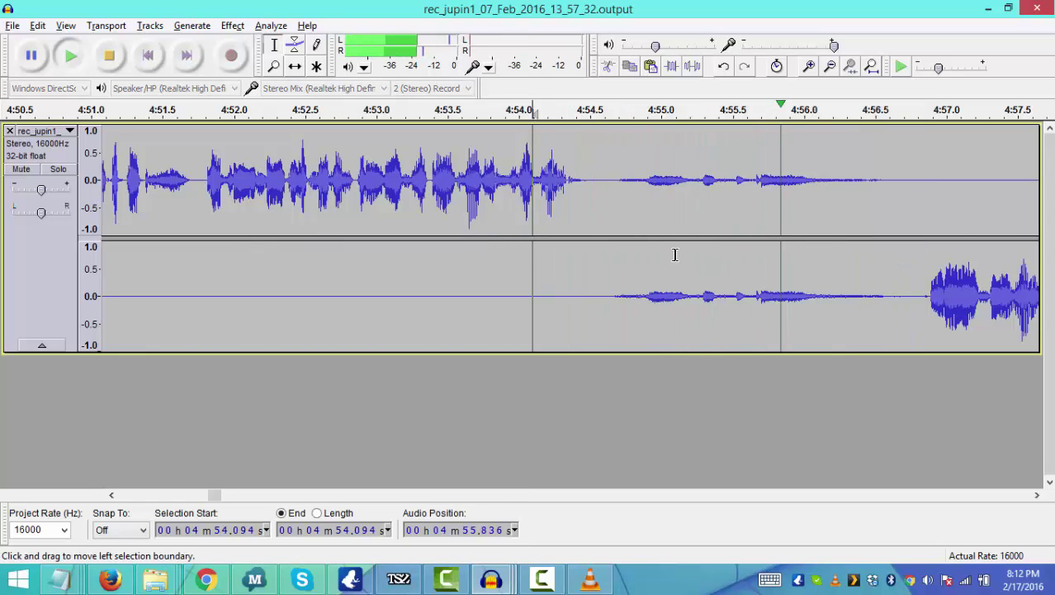
key(space)
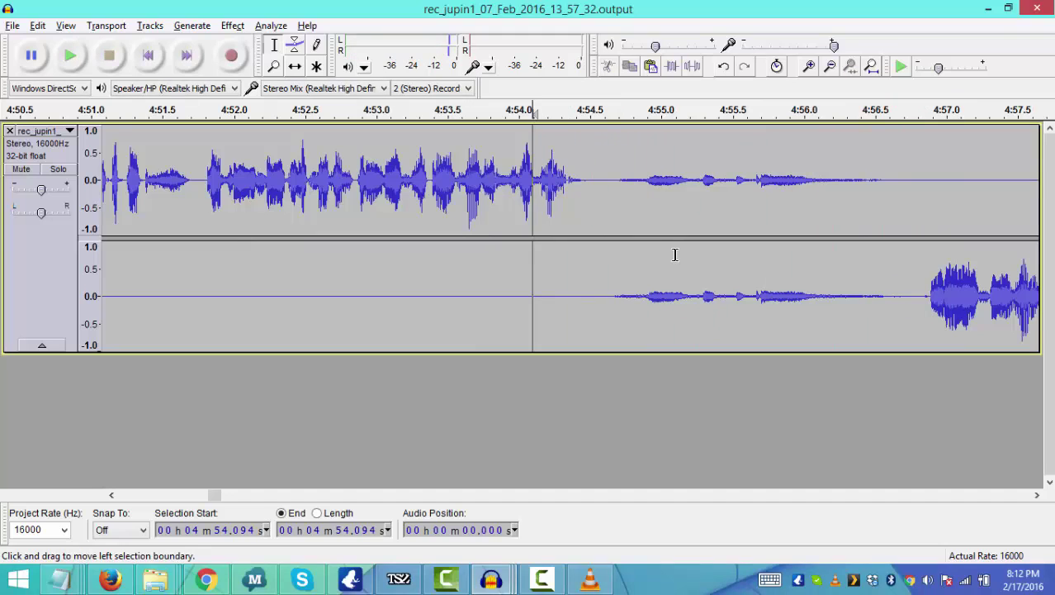
Select the pasted dialogue from 4:54.588 to 4:56.686 and delete it from the stereo track.
key(shift+Left)
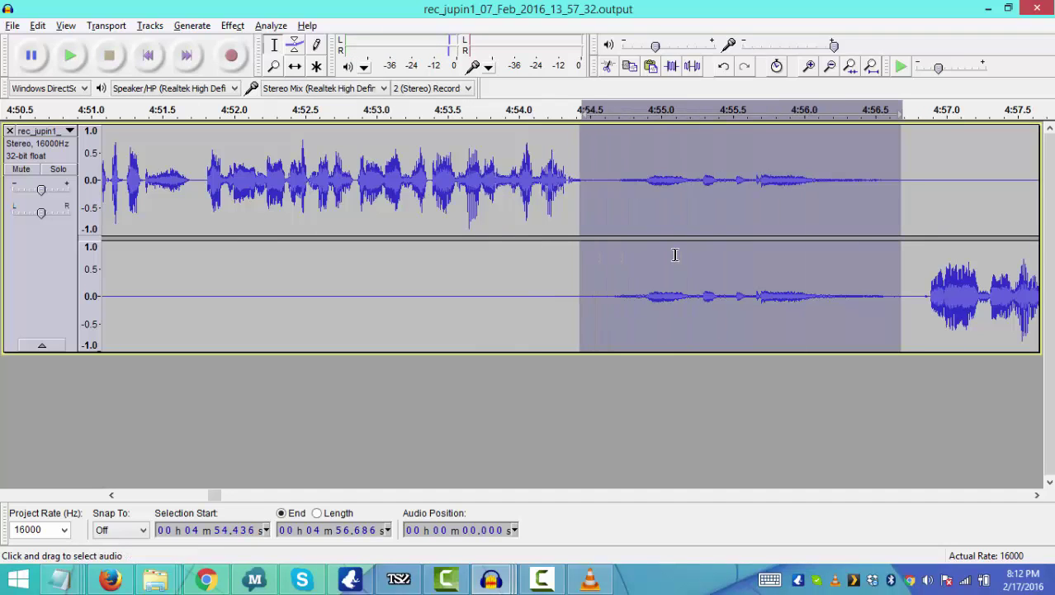
key(ctrl+shift+Right)
key(Delete)
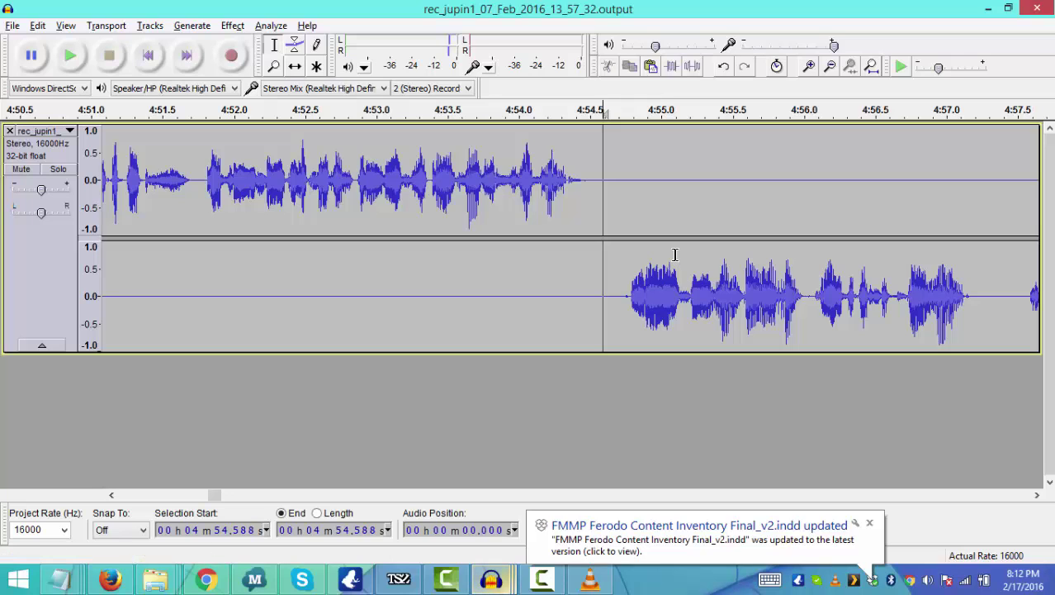
key(F10)
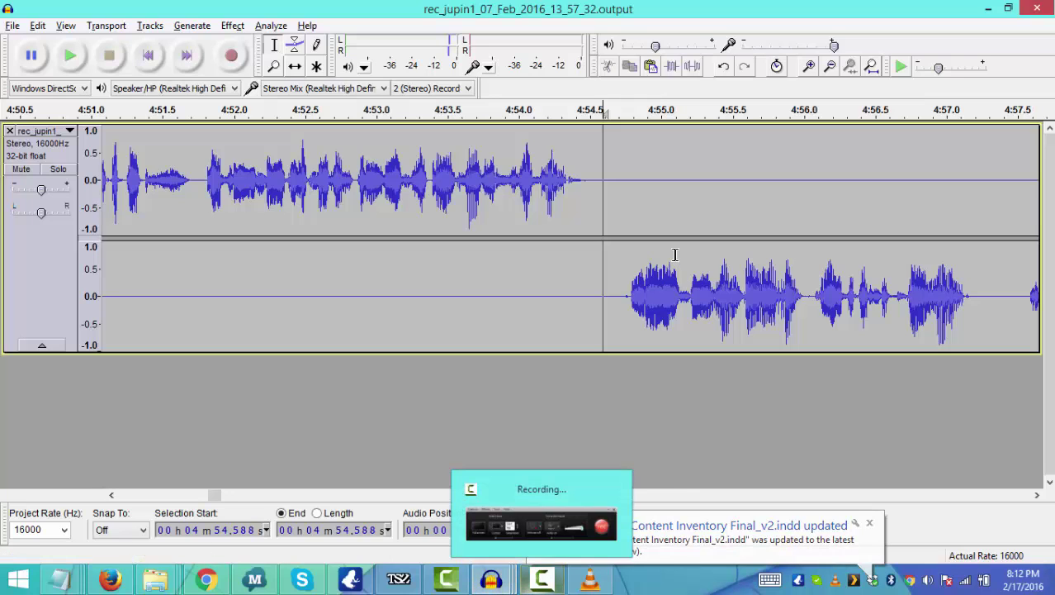